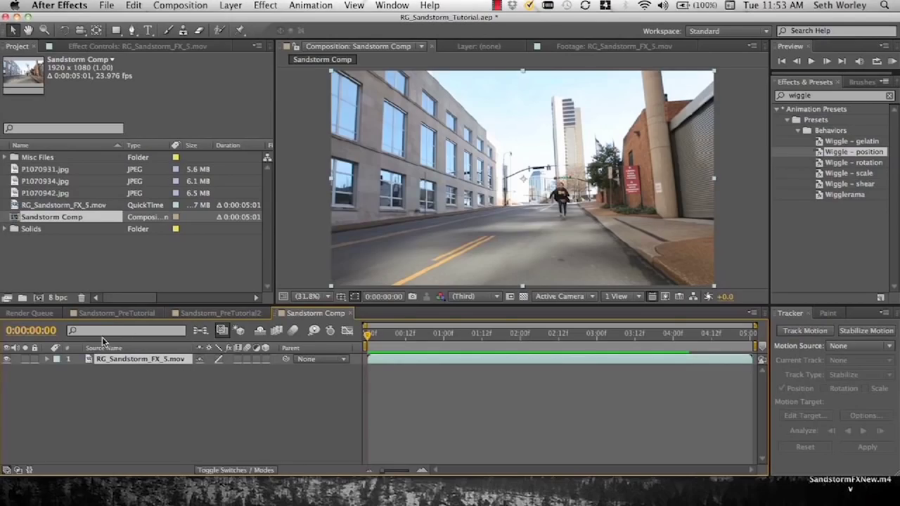
- Duplicate the footage layer and name the second copy 'Plate - Reference'
{"action": "key", "text": "super+d"}
{"action": "left_click", "coordinate": [137, 368]}
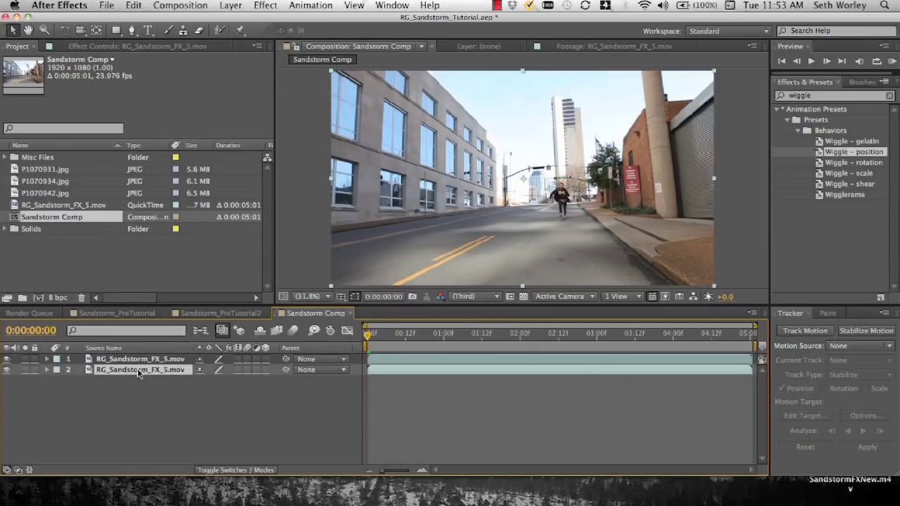
{"action": "right_click", "coordinate": [136, 372]}
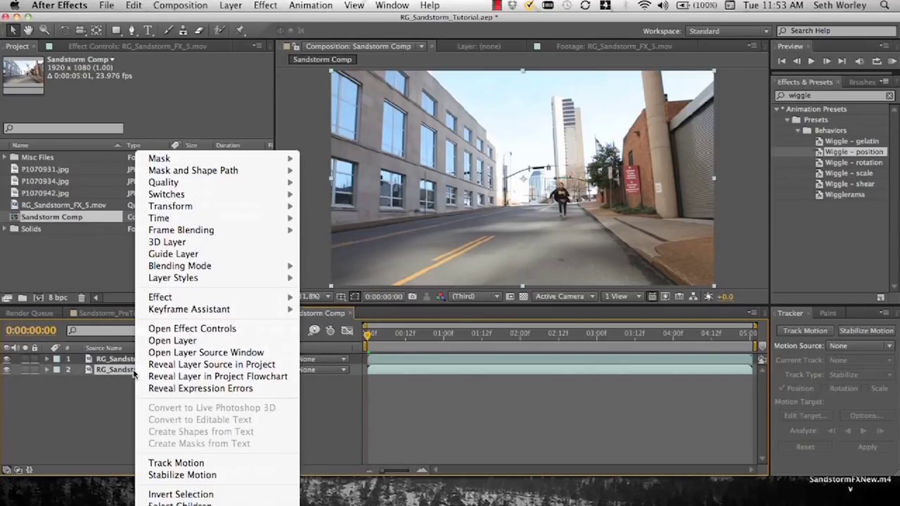
{"action": "key", "text": "Escape"}
{"action": "key", "text": "Return"}
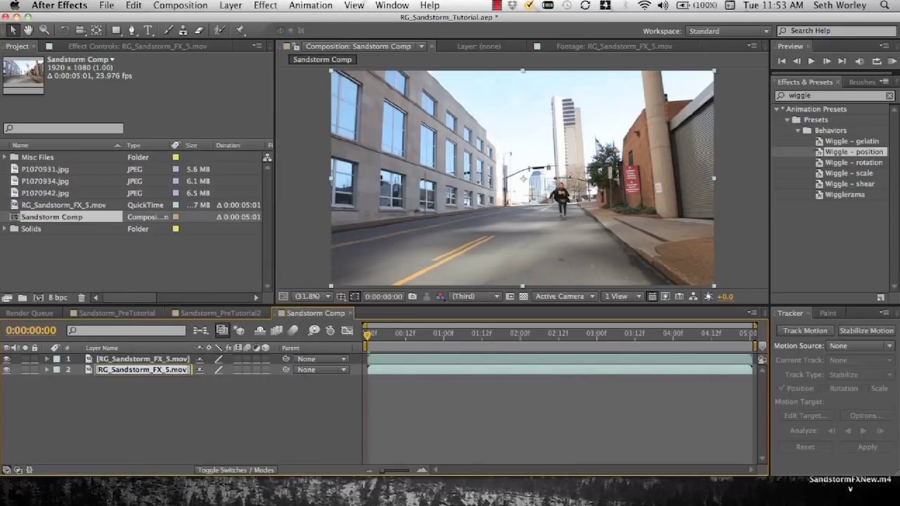
{"action": "type", "text": "Plate - R"}
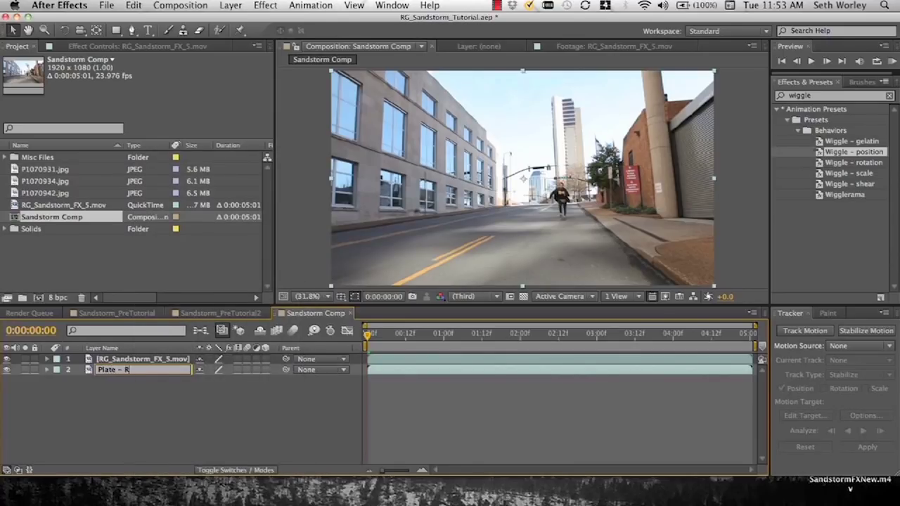
{"action": "type", "text": "eference"}
{"action": "key", "text": "Return"}
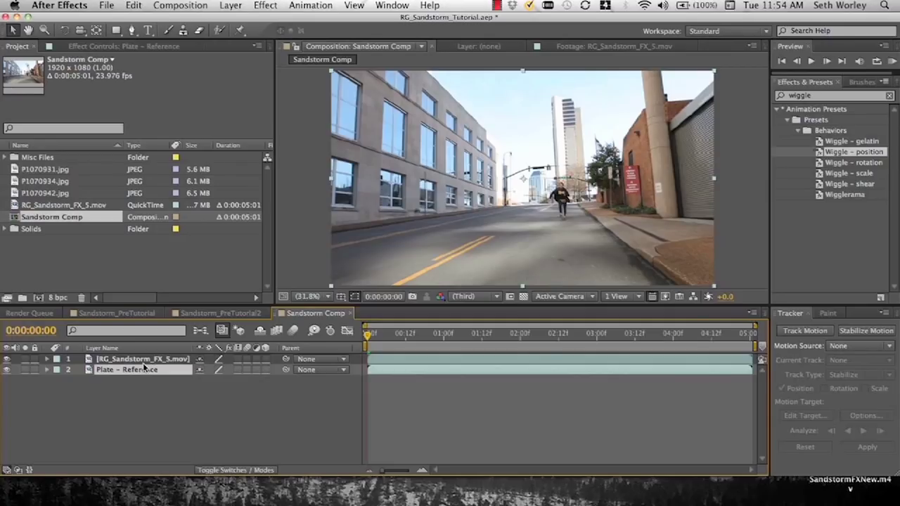
- Rename the top footage layer to 'Plate - Keyed'
{"action": "left_click", "coordinate": [130, 360]}
{"action": "right_click", "coordinate": [130, 361]}
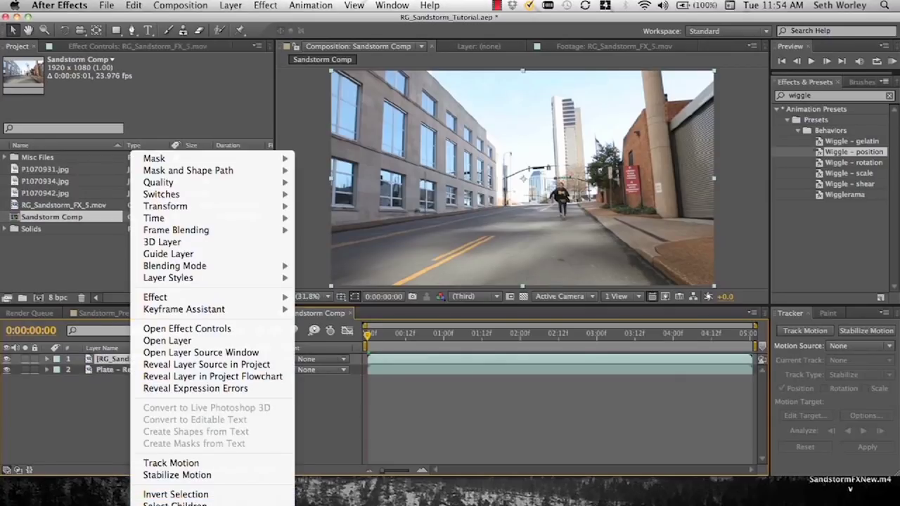
{"action": "key", "text": "Return"}
{"action": "type", "text": "Plate - Keyed"}
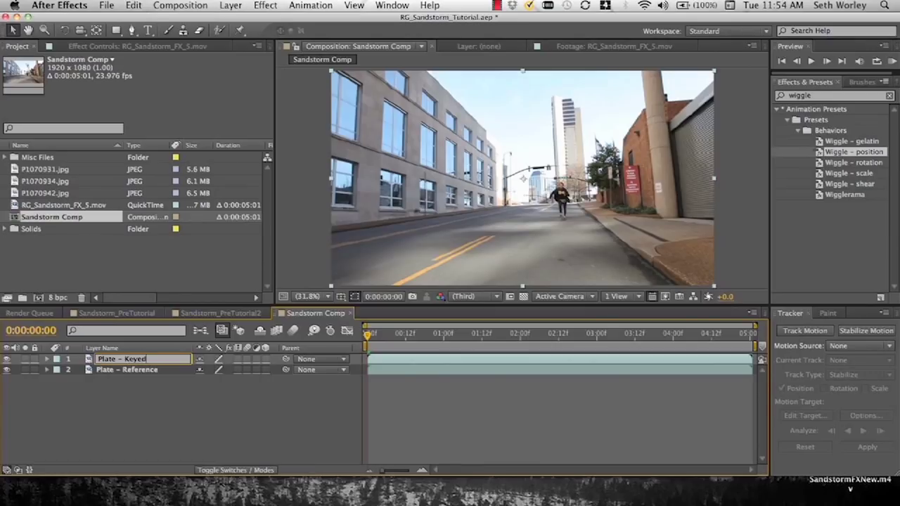
{"action": "key", "text": "Return"}
- Duplicate Plate - Keyed and name the copy 'Plate - Keyed/Mask'
{"action": "key", "text": "super+d"}
{"action": "right_click", "coordinate": [139, 361]}
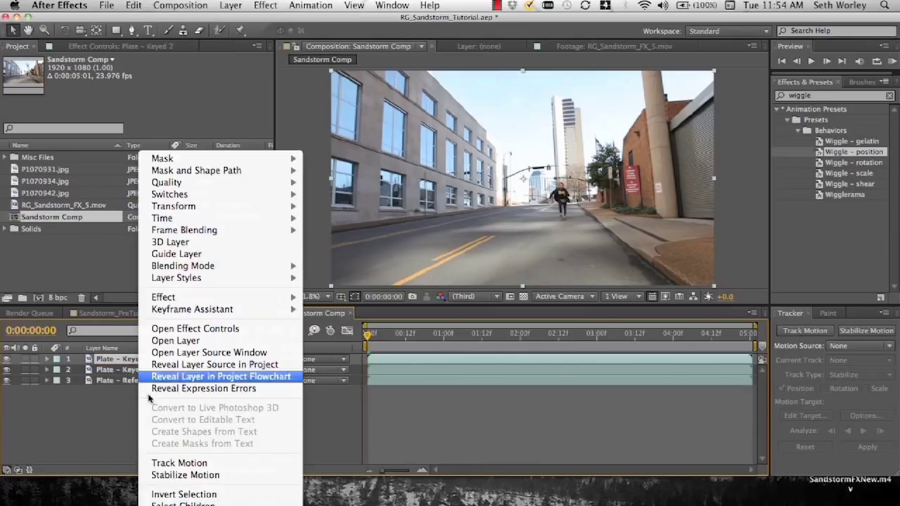
{"action": "key", "text": "Escape"}
{"action": "key", "text": "Return"}
{"action": "type", "text": "Plate - Keyed/Mask"}
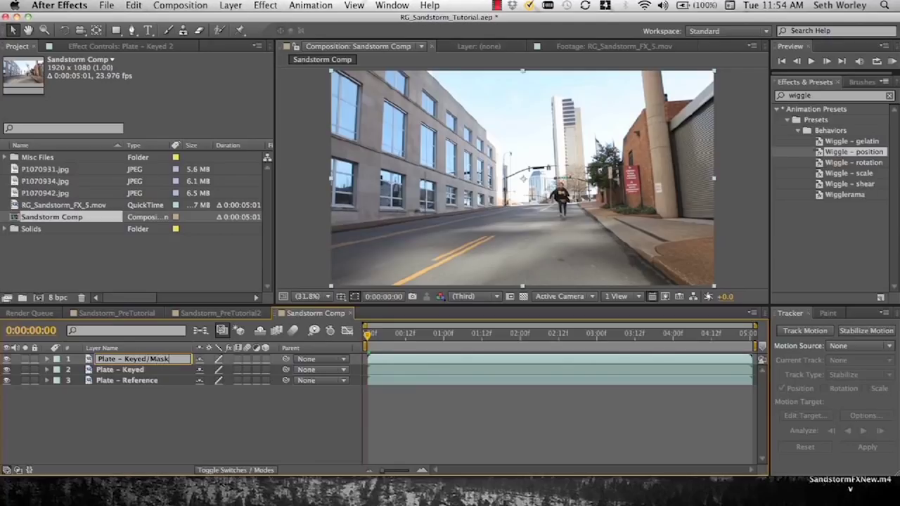
{"action": "key", "text": "Return"}
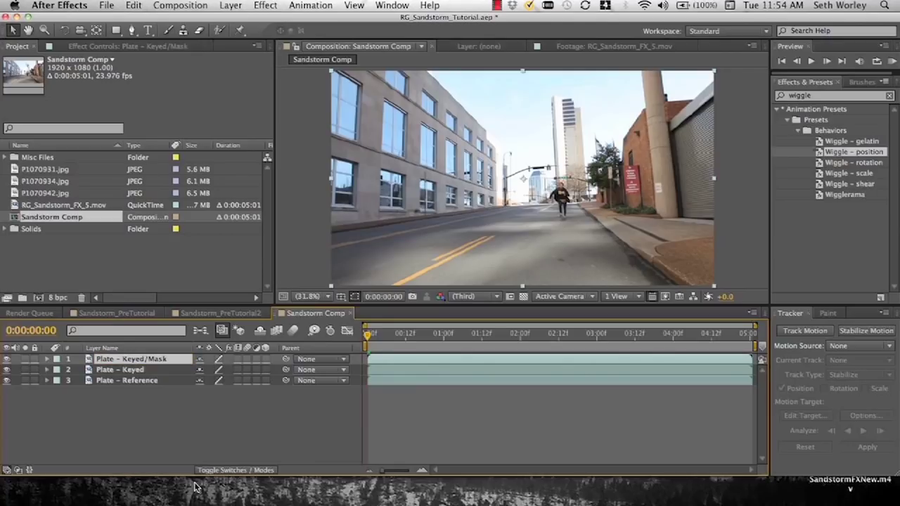
- Duplicate Plate - Keyed/Mask and name the new top copy 'Plate - Roto'
{"action": "key", "text": "super+d"}
{"action": "right_click", "coordinate": [127, 359]}
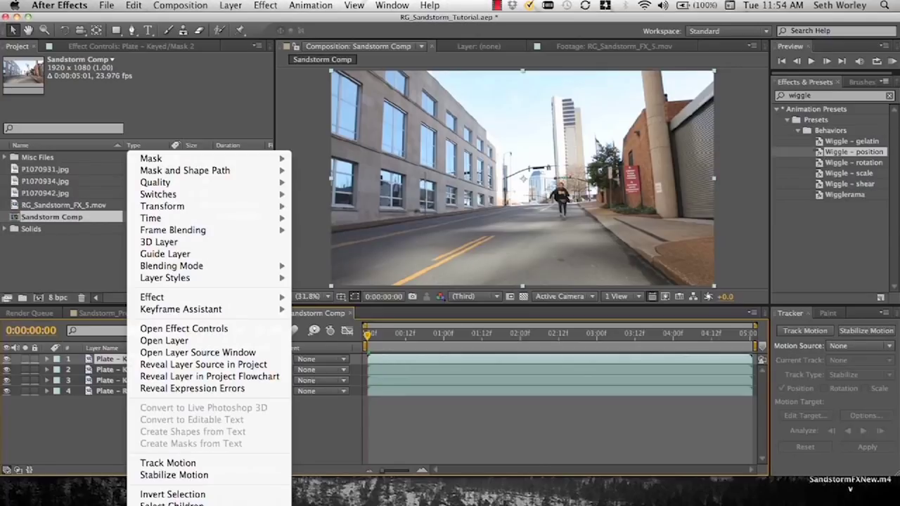
{"action": "key", "text": "Escape"}
{"action": "key", "text": "Return"}
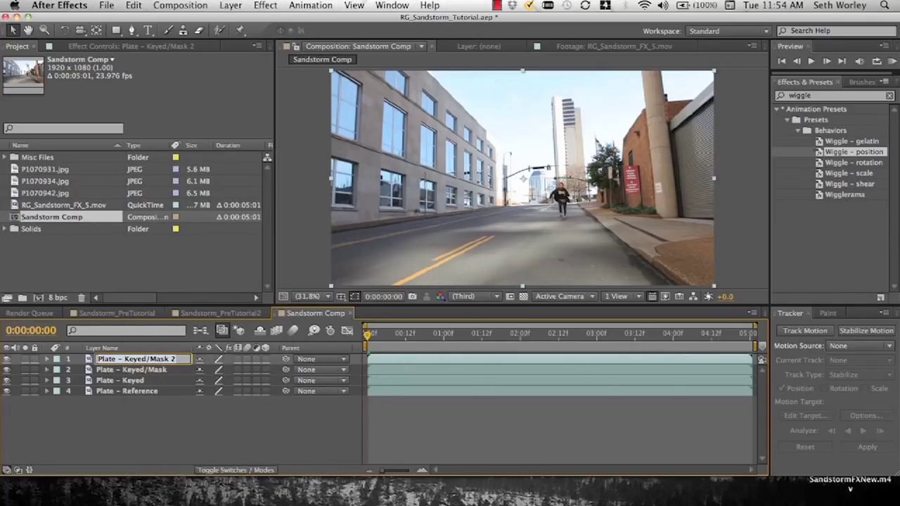
{"action": "type", "text": "Plate - Roto"}
{"action": "key", "text": "Return"}
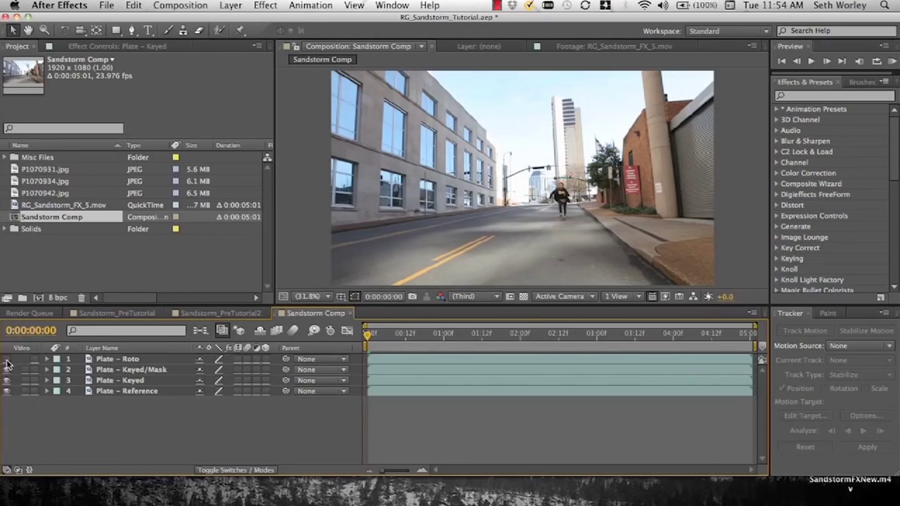
- Place Track Point 1 on the distant tower in Plate - Reference and analyze it forward
{"action": "left_click", "coordinate": [131, 391]}
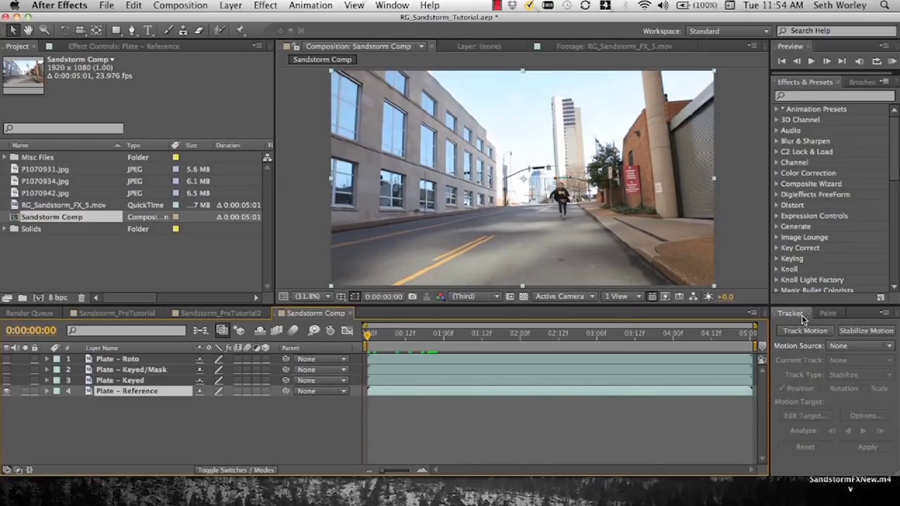
{"action": "left_click", "coordinate": [802, 328]}
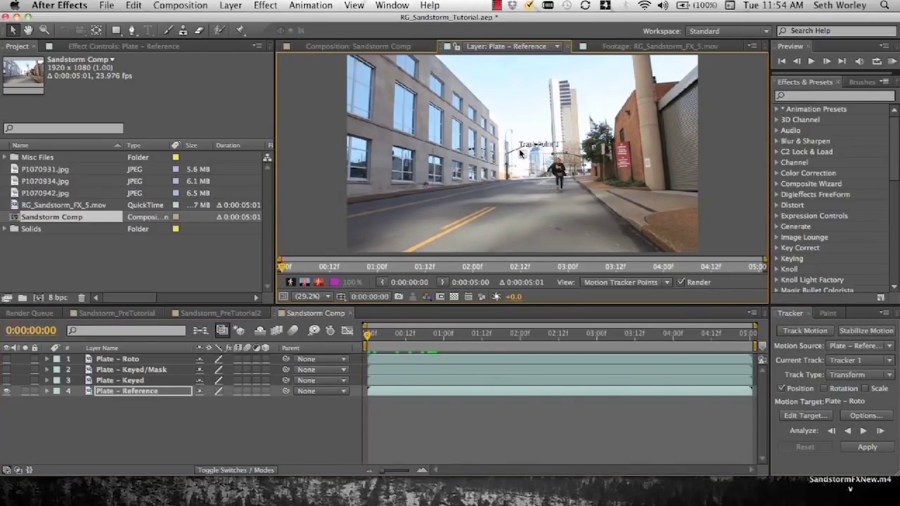
{"action": "left_click_drag", "start_coordinate": [520, 153], "coordinate": [565, 68]}
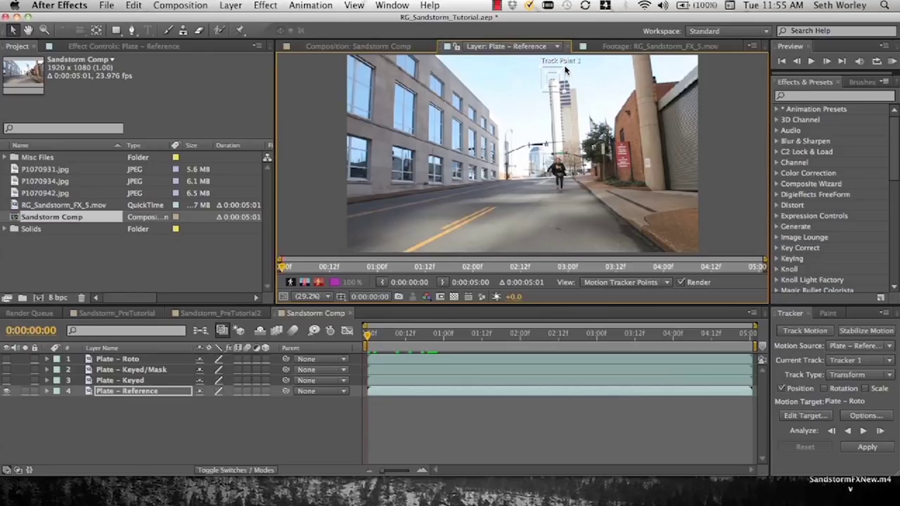
{"action": "left_click", "coordinate": [881, 431]}
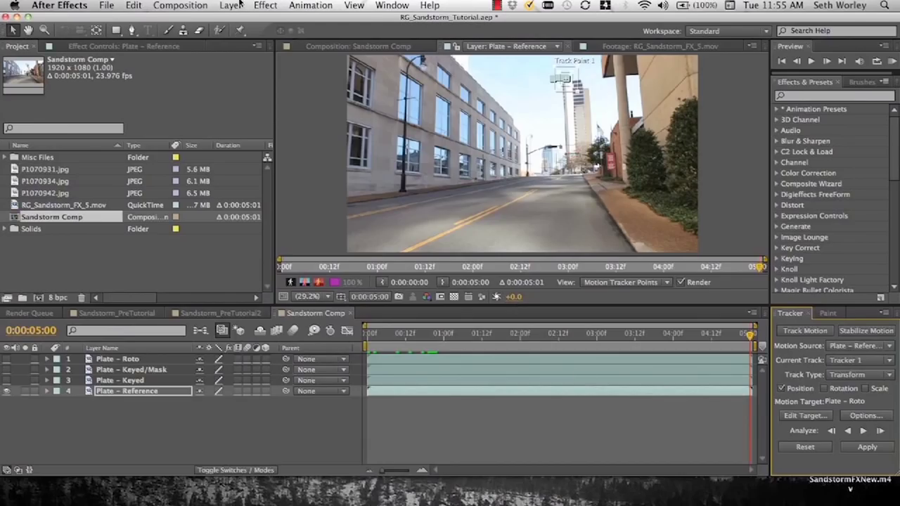
{"action": "left_click", "coordinate": [238, 5]}
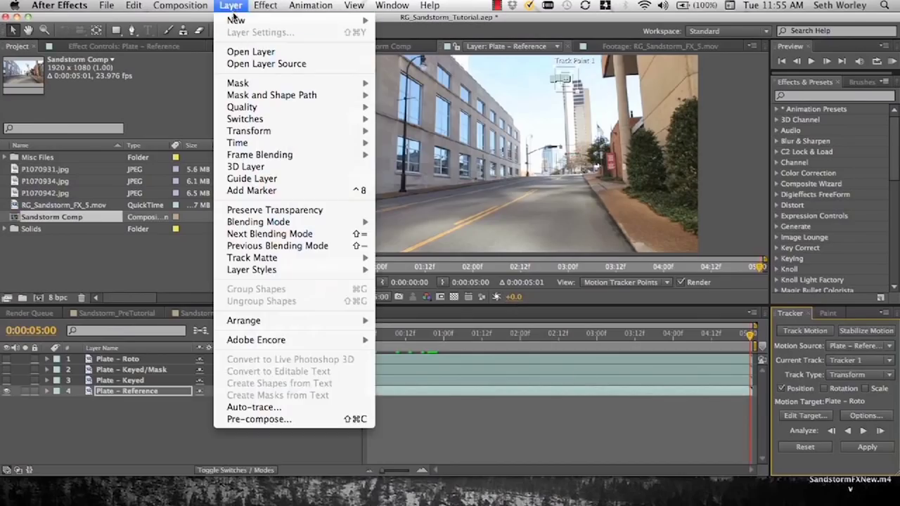
- Add a new null object layer named 'Tracking Null'
{"action": "mouse_move", "coordinate": [242, 21]}
{"action": "left_click", "coordinate": [412, 71]}
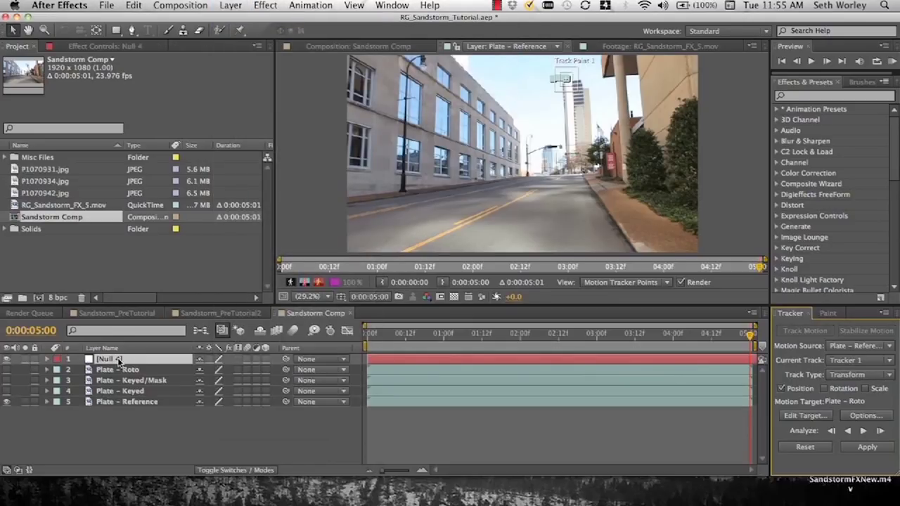
{"action": "right_click", "coordinate": [119, 360]}
{"action": "key", "text": "Escape"}
{"action": "key", "text": "Return"}
{"action": "type", "text": "Tracking"}
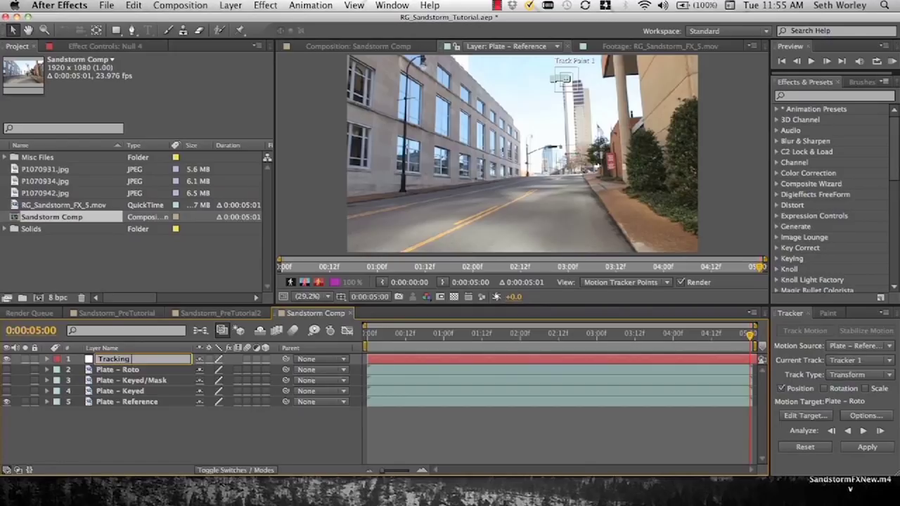
{"action": "type", "text": " Null"}
{"action": "key", "text": "Return"}
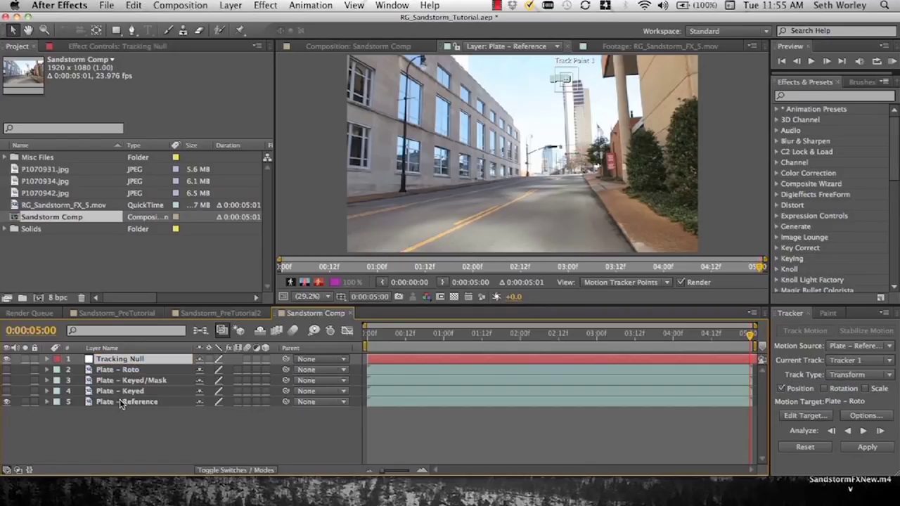
- Set the tracker's target to Tracking Null, apply the X and Y motion, and preview
{"action": "left_click", "coordinate": [121, 402]}
{"action": "left_click", "coordinate": [814, 413]}
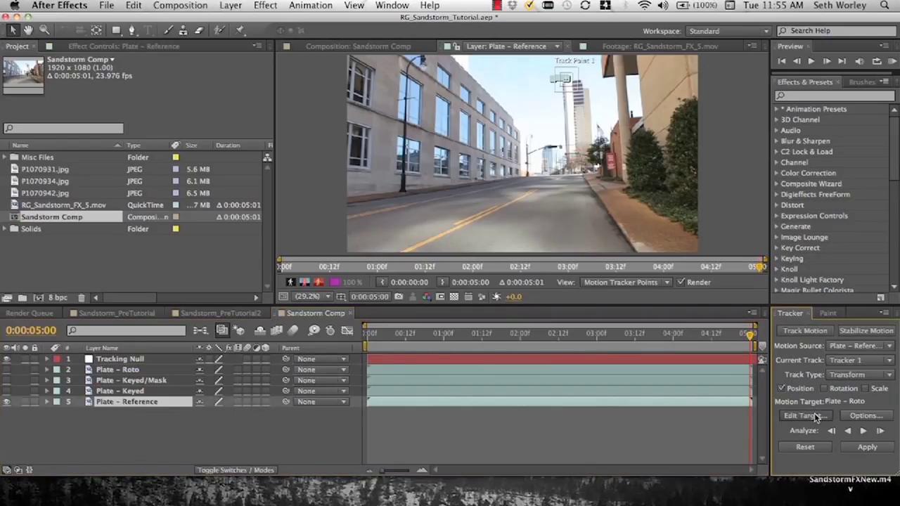
{"action": "left_click", "coordinate": [164, 119]}
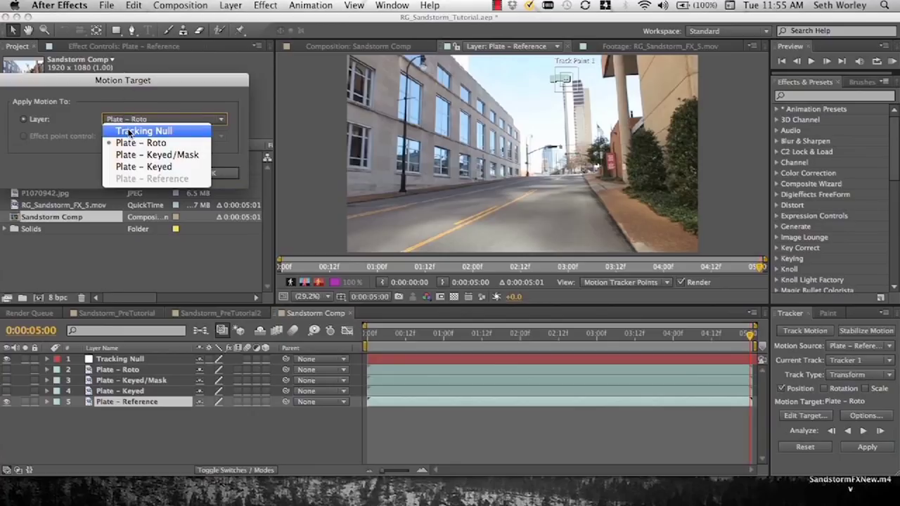
{"action": "left_click", "coordinate": [143, 125]}
{"action": "left_click", "coordinate": [212, 175]}
{"action": "left_click", "coordinate": [869, 447]}
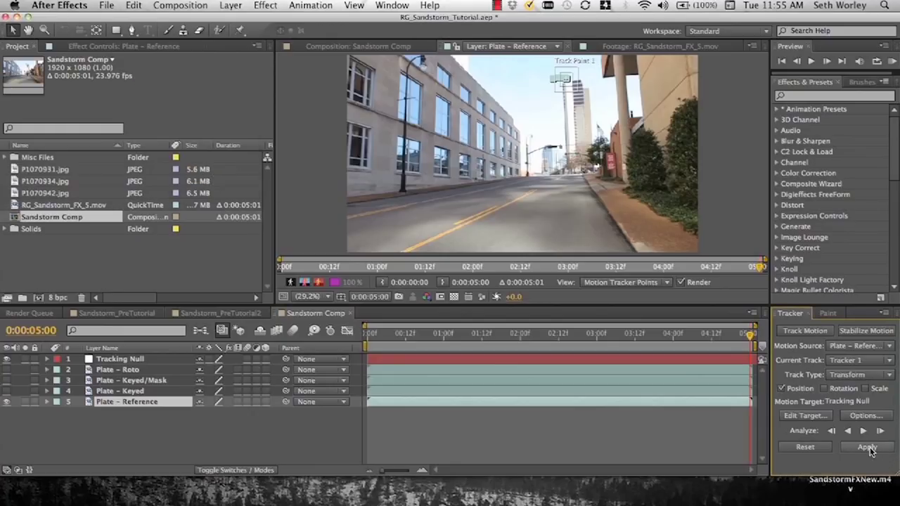
{"action": "left_click", "coordinate": [129, 128]}
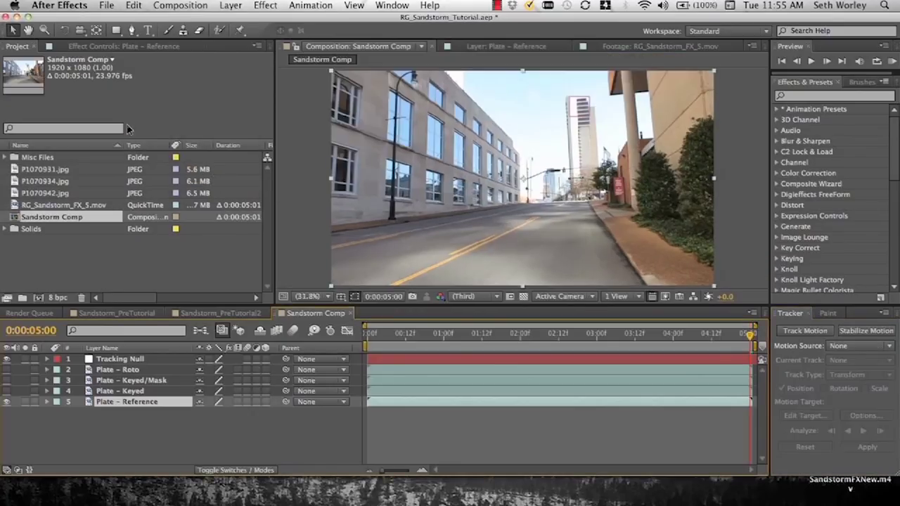
{"action": "key", "text": "KP_0"}
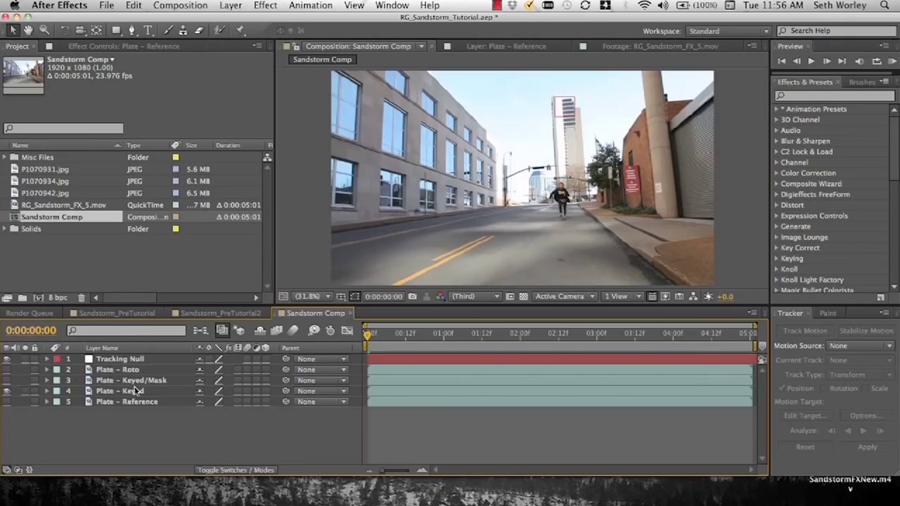
{"action": "left_click", "coordinate": [127, 391]}
- Apply Smooth Screen to Plate - Keyed, sample the sky, and set Hue and Lightness Tolerance to 100%
{"action": "left_click", "coordinate": [815, 99]}
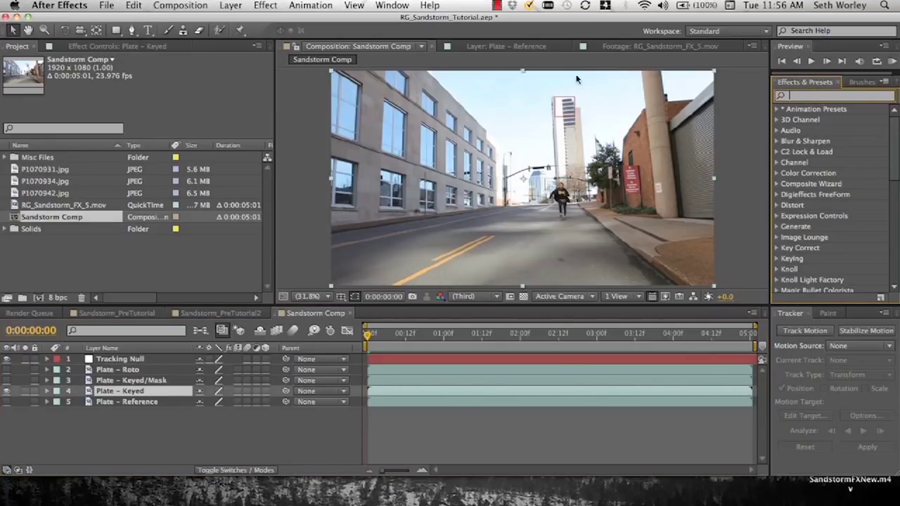
{"action": "type", "text": "smooth"}
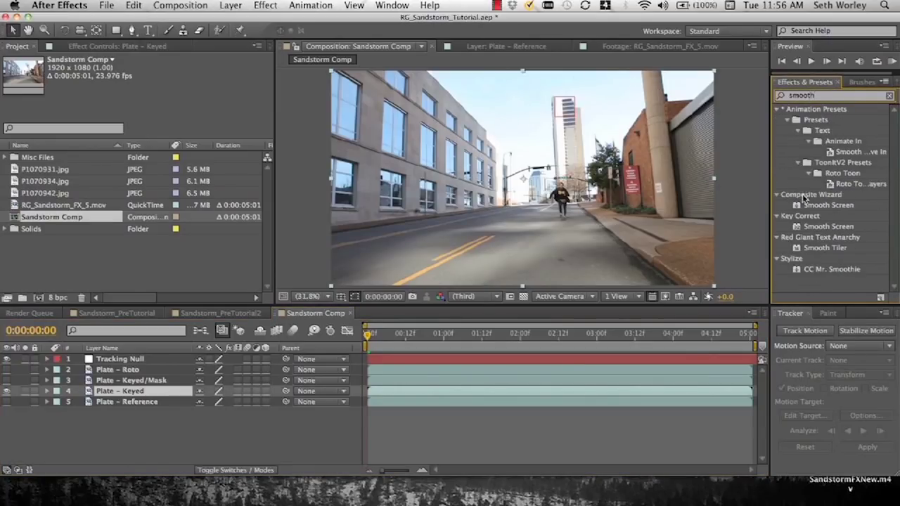
{"action": "left_click_drag", "start_coordinate": [827, 237], "coordinate": [137, 396]}
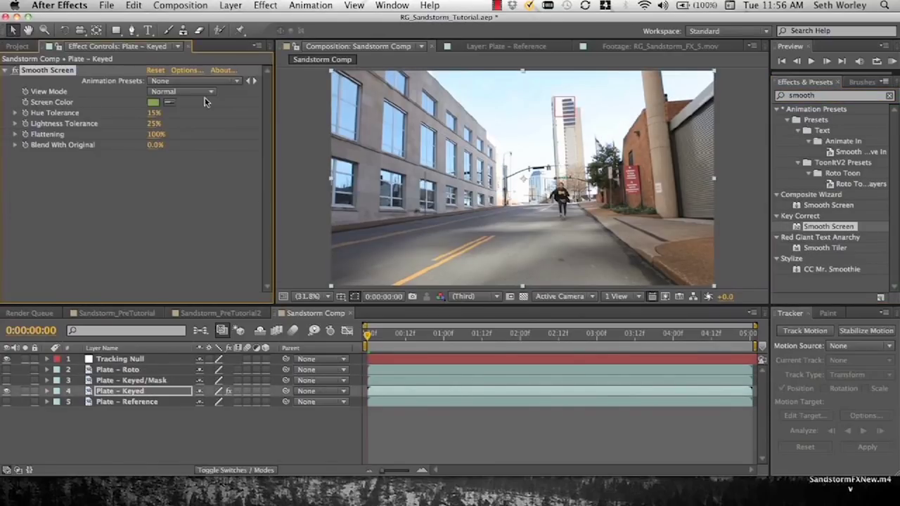
{"action": "left_click", "coordinate": [169, 103]}
{"action": "left_click", "coordinate": [518, 101]}
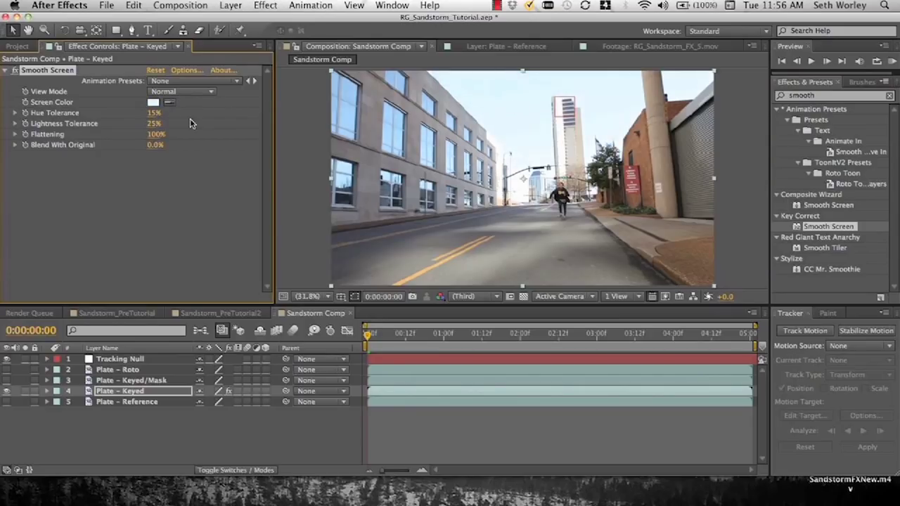
{"action": "left_click_drag", "start_coordinate": [154, 113], "coordinate": [210, 116]}
{"action": "left_click_drag", "start_coordinate": [153, 124], "coordinate": [191, 121]}
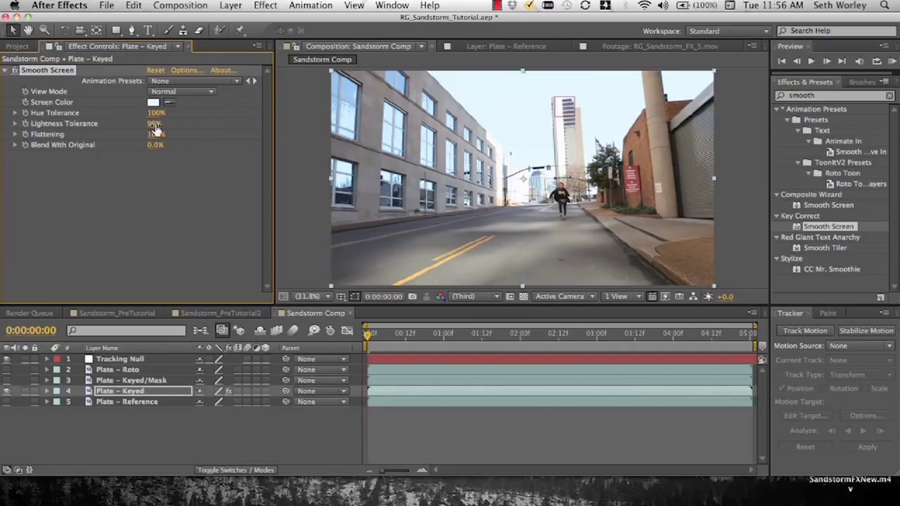
{"action": "left_click_drag", "start_coordinate": [155, 125], "coordinate": [201, 126]}
- Apply Primatte Keyer to Plate - Keyed, select the sky as background, and clean leftover sky speckles
{"action": "left_click", "coordinate": [825, 97]}
{"action": "type", "text": "prima"}
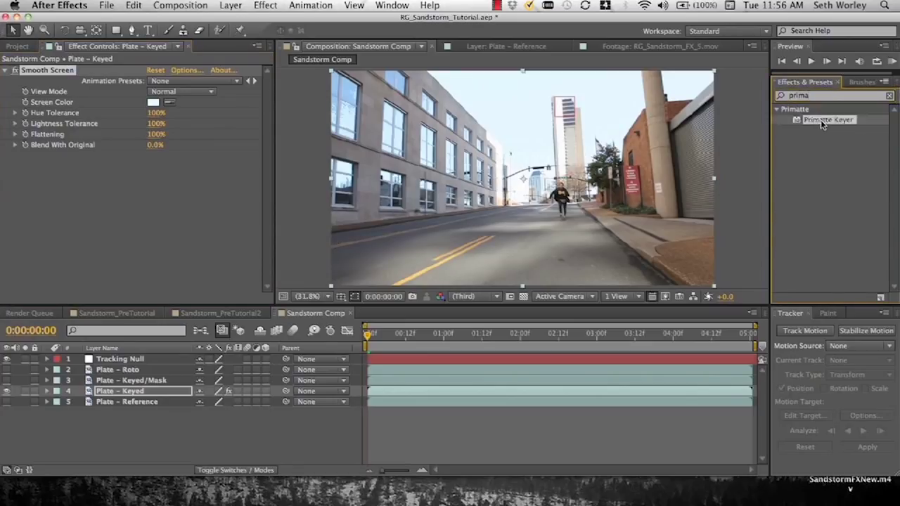
{"action": "left_click_drag", "start_coordinate": [821, 119], "coordinate": [550, 195]}
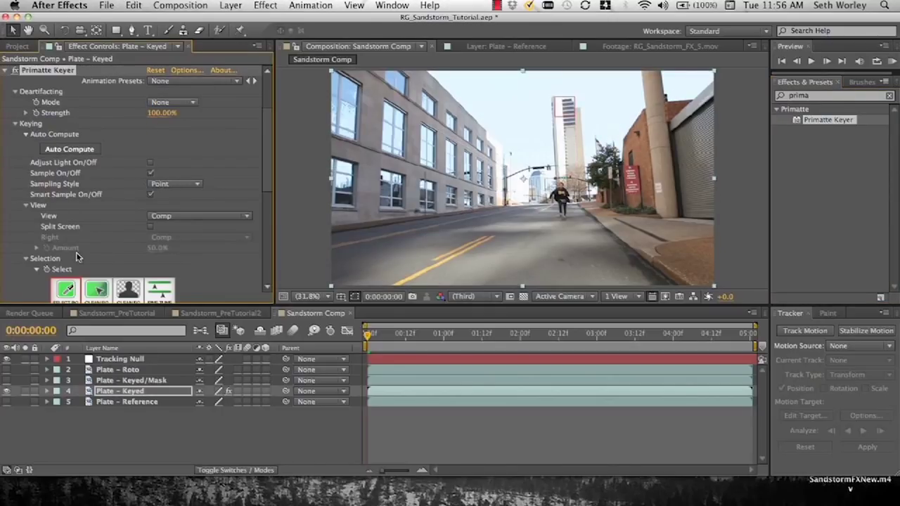
{"action": "left_click_drag", "start_coordinate": [496, 96], "coordinate": [527, 148]}
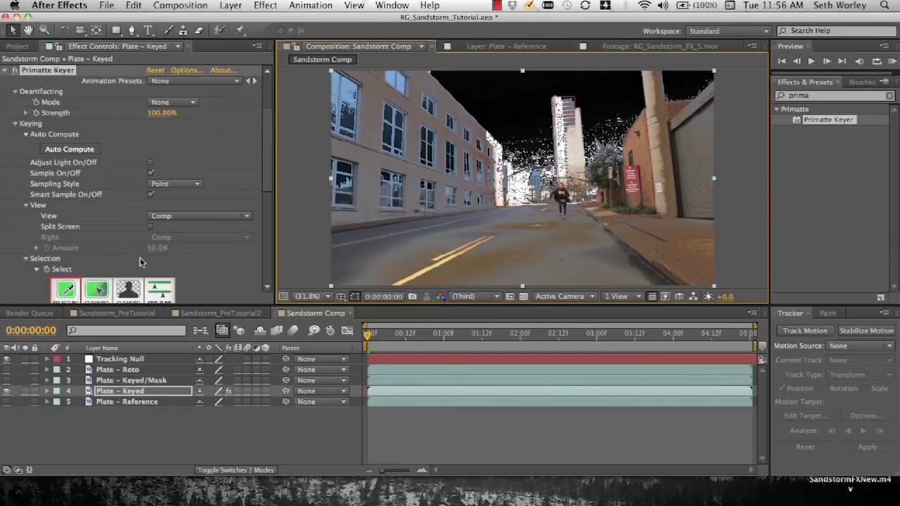
{"action": "scroll", "coordinate": [139, 262], "scroll_direction": "down", "scroll_amount": 5}
{"action": "left_click", "coordinate": [99, 198]}
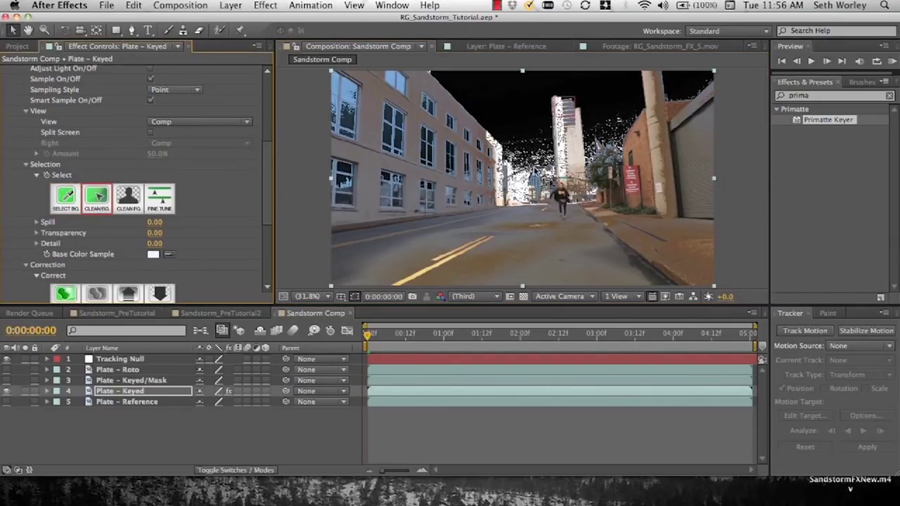
{"action": "mouse_move", "coordinate": [526, 152]}
{"action": "left_mouse_down"}
{"action": "mouse_move", "coordinate": [524, 143]}
{"action": "mouse_move", "coordinate": [523, 190]}
{"action": "left_mouse_up"}
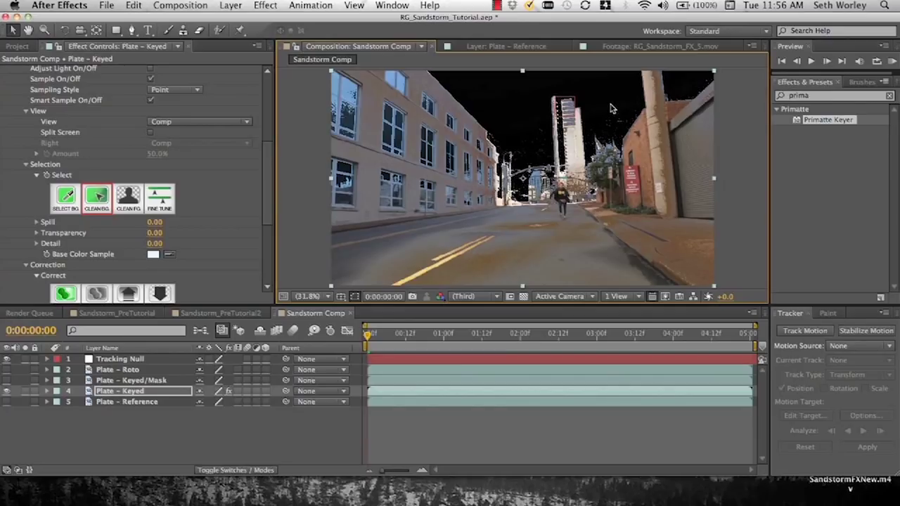
{"action": "left_click_drag", "start_coordinate": [612, 111], "coordinate": [611, 129]}
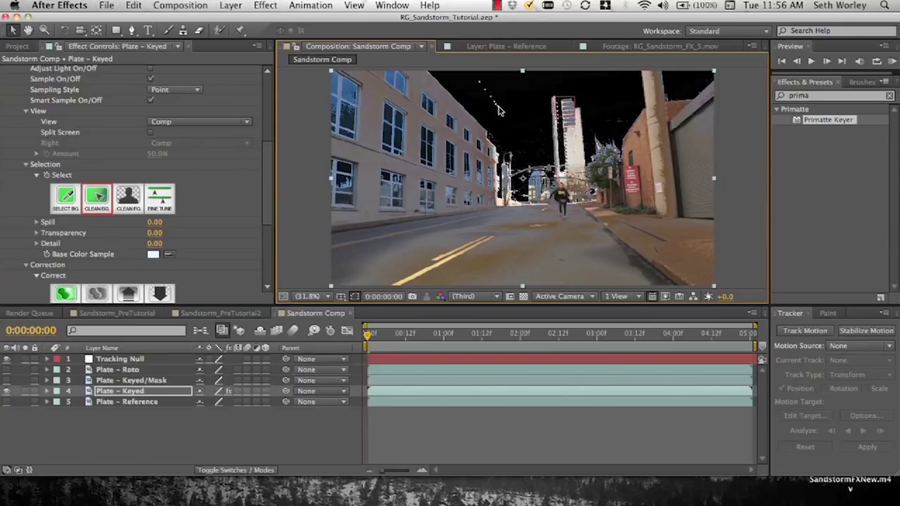
- Restore the left building and road with Clean FG, then key out the window reflections with Clean BG
{"action": "left_click", "coordinate": [129, 199]}
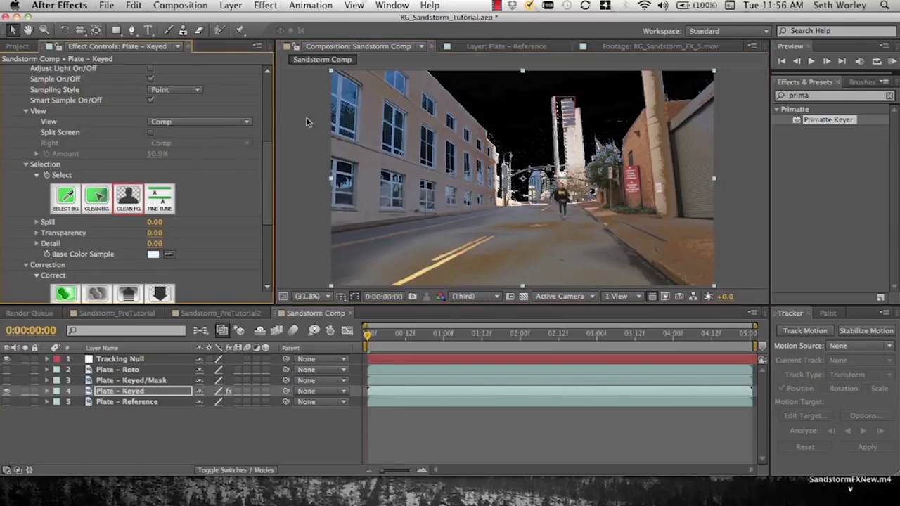
{"action": "left_click_drag", "start_coordinate": [376, 84], "coordinate": [366, 186]}
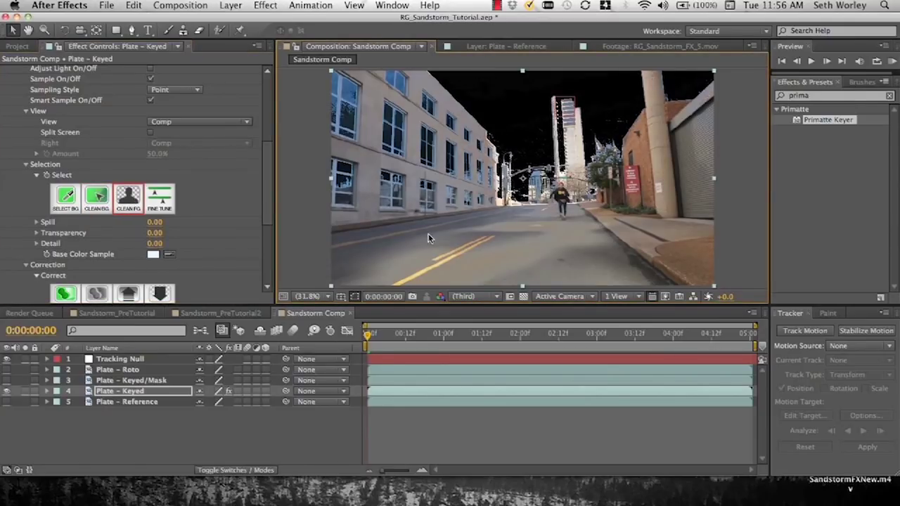
{"action": "left_click_drag", "start_coordinate": [525, 226], "coordinate": [521, 215]}
{"action": "left_click_drag", "start_coordinate": [538, 246], "coordinate": [544, 253]}
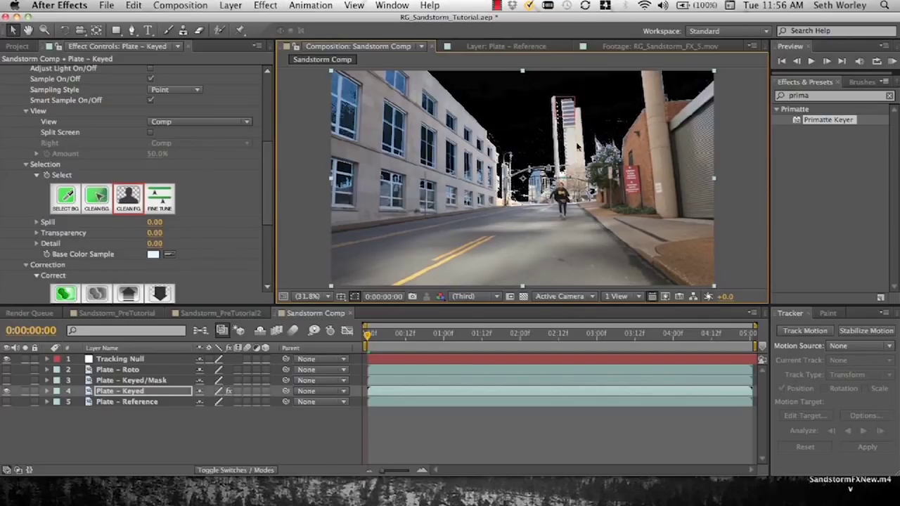
{"action": "scroll", "coordinate": [175, 176], "scroll_direction": "down", "scroll_amount": 1}
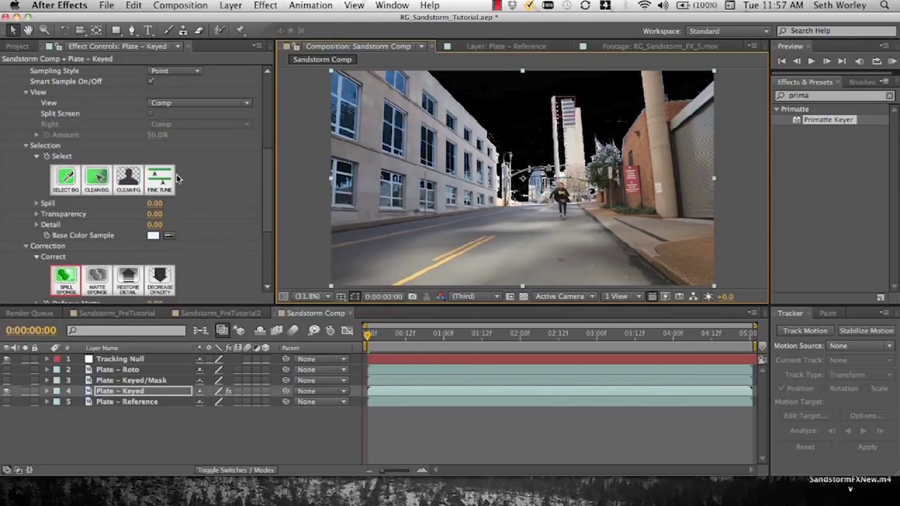
{"action": "left_click", "coordinate": [107, 182]}
{"action": "mouse_move", "coordinate": [351, 86]}
{"action": "left_mouse_down"}
{"action": "mouse_move", "coordinate": [351, 98]}
{"action": "mouse_move", "coordinate": [378, 114]}
{"action": "left_mouse_up"}
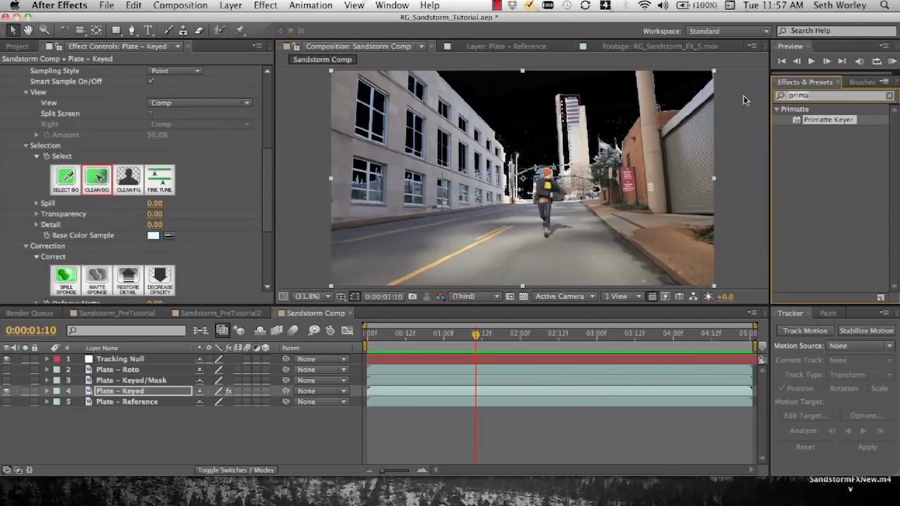
{"action": "key", "text": "BackSpace"}
- Search for 'edge b' and apply Edge Blur to the Plate - Keyed layer
{"action": "type", "text": "edge"}
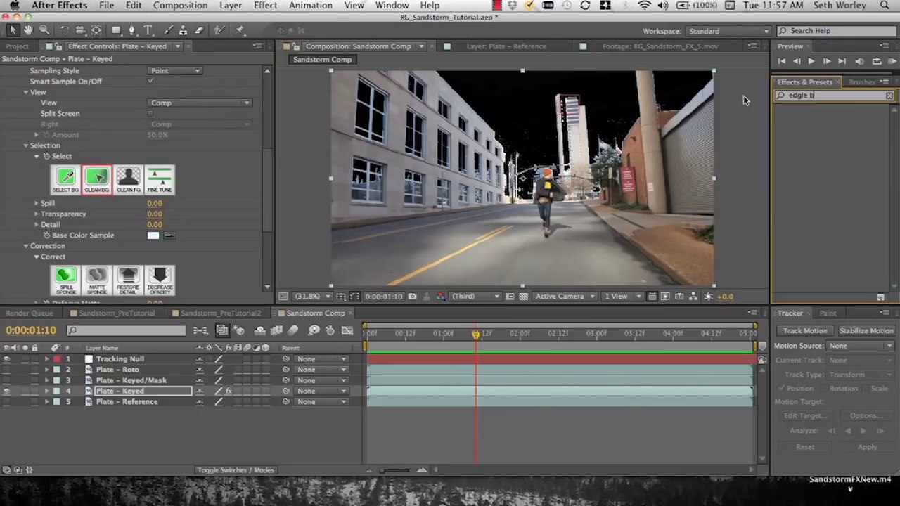
{"action": "type", "text": " b"}
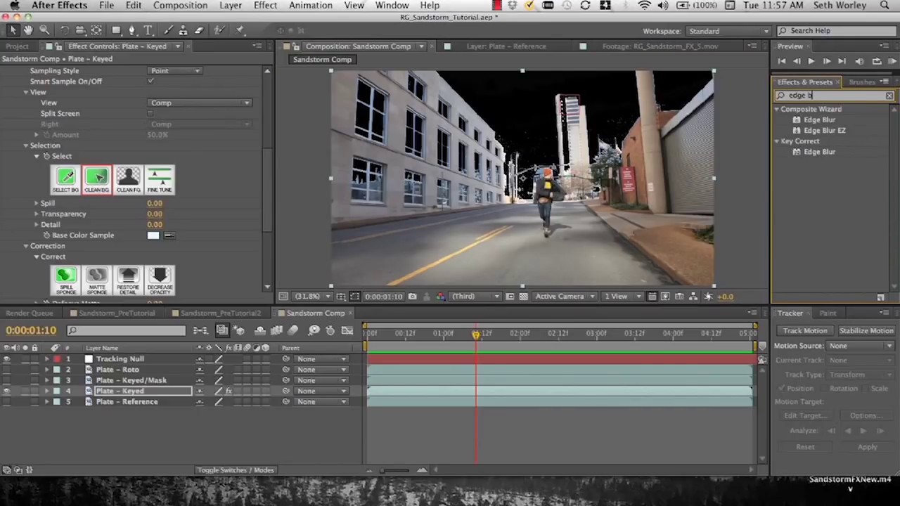
{"action": "left_click_drag", "start_coordinate": [816, 150], "coordinate": [127, 395]}
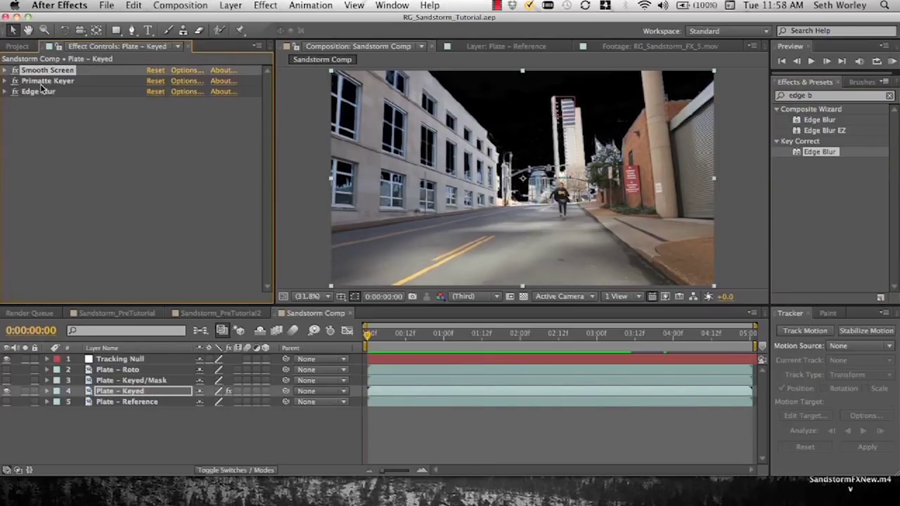
- Copy the Smooth Screen, Primatte Keyer and Edge Blur effects onto the now-visible Plate - Keyed/Mask
{"action": "left_click", "coordinate": [38, 81], "text": "shift"}
{"action": "left_click", "coordinate": [37, 91], "text": "shift"}
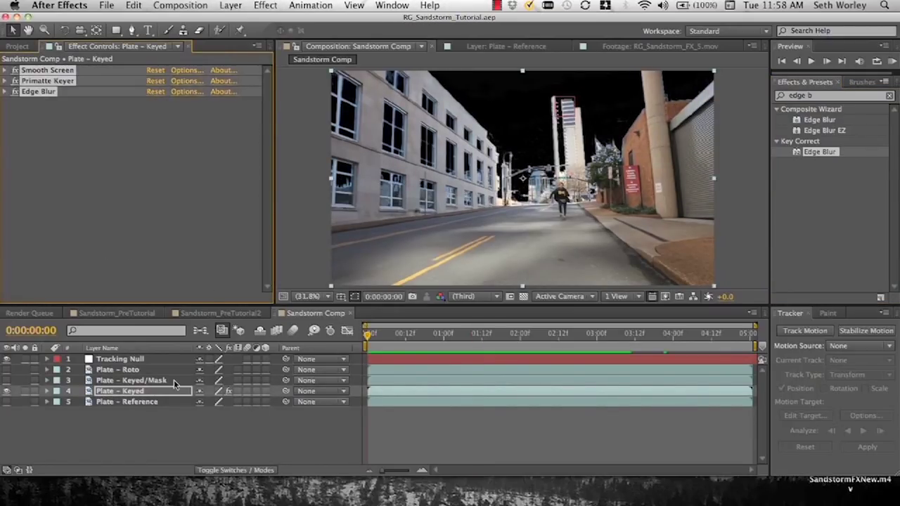
{"action": "left_click", "coordinate": [121, 381]}
{"action": "left_click", "coordinate": [7, 381]}
{"action": "left_click", "coordinate": [71, 231]}
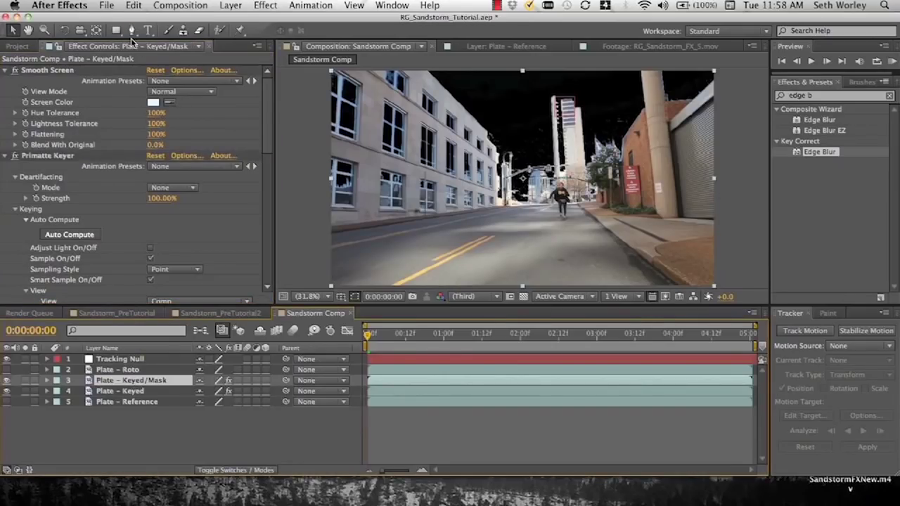
- Draw a closed Pen mask around the sky, down the building edge to the horizon and pole
{"action": "left_click", "coordinate": [132, 30]}
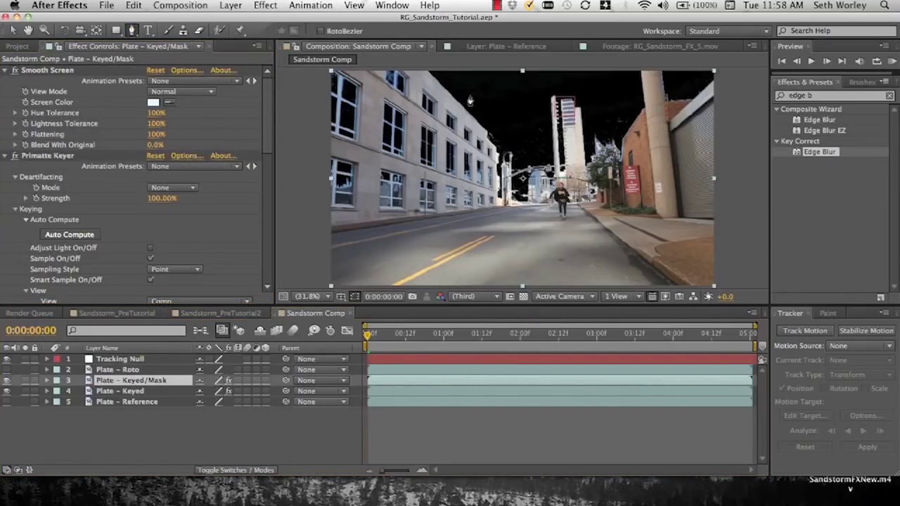
{"action": "left_click", "coordinate": [444, 75]}
{"action": "left_click", "coordinate": [491, 106]}
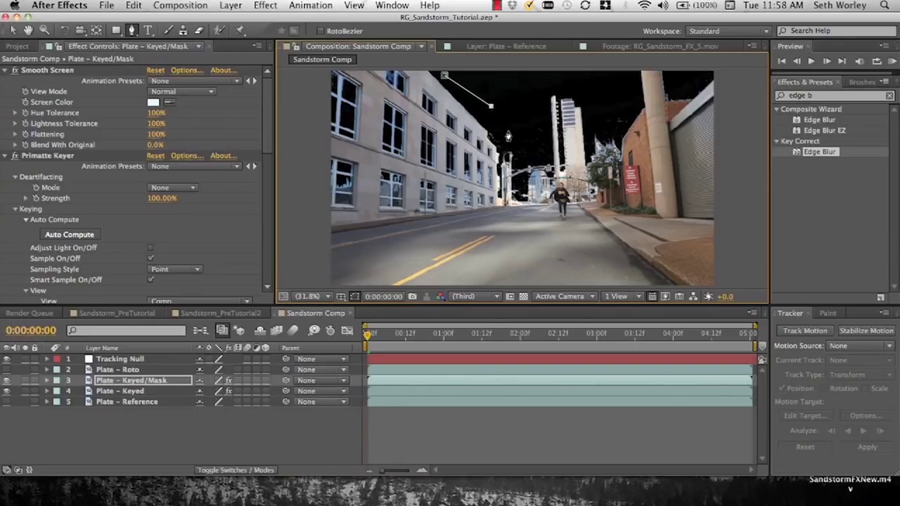
{"action": "left_click", "coordinate": [504, 134]}
{"action": "left_click", "coordinate": [515, 168]}
{"action": "left_click", "coordinate": [516, 201]}
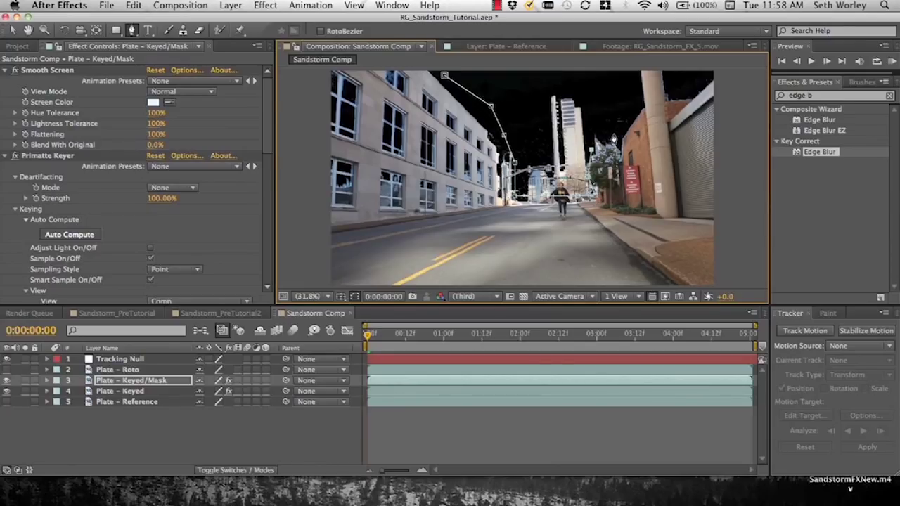
{"action": "left_click", "coordinate": [633, 108]}
{"action": "left_click", "coordinate": [433, 70]}
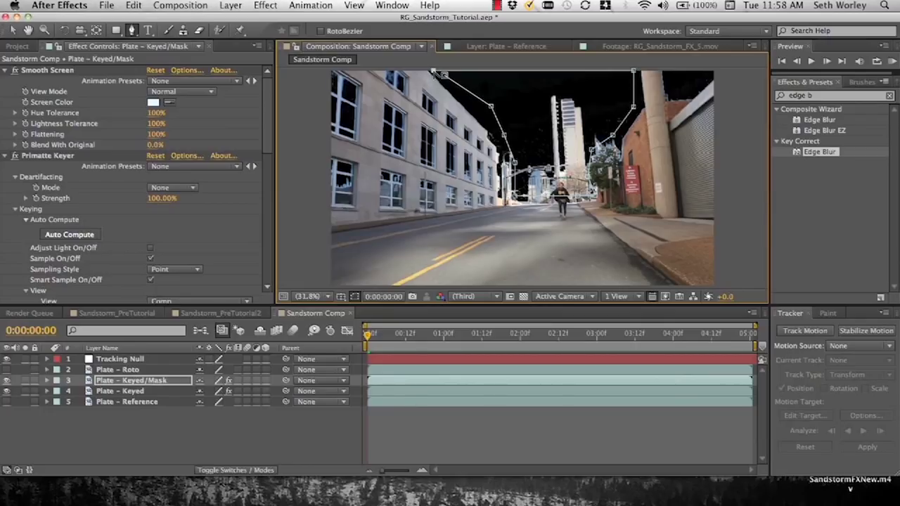
{"action": "left_click", "coordinate": [444, 77]}
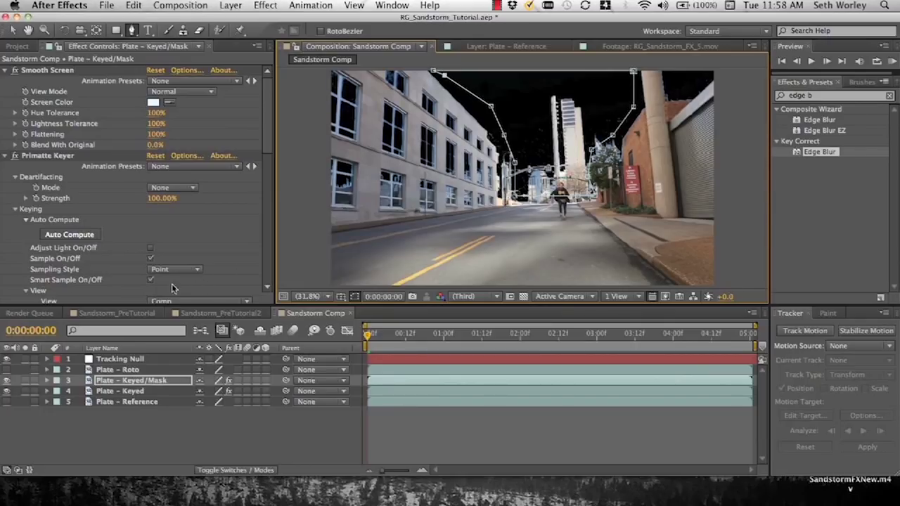
- Hide Plate - Keyed, feather Mask 1, and switch its mode to Subtract
{"action": "left_click", "coordinate": [47, 379]}
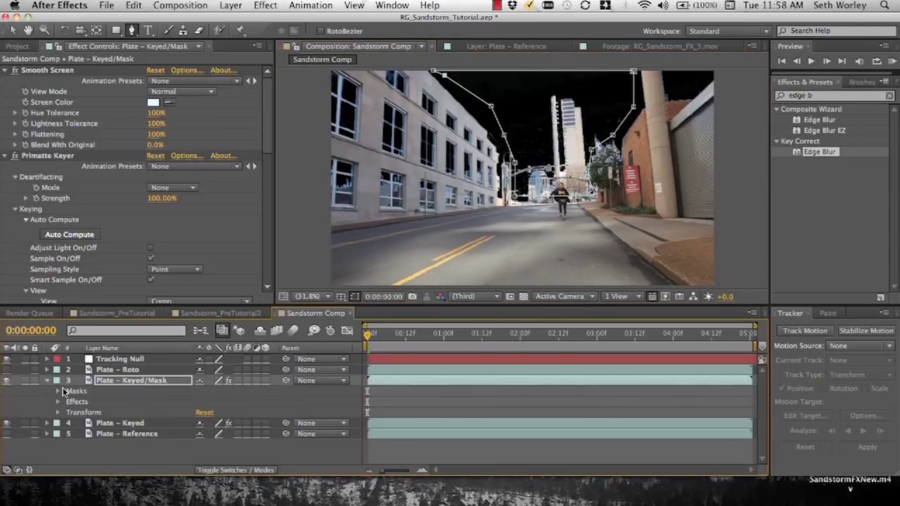
{"action": "left_click", "coordinate": [58, 391]}
{"action": "left_click", "coordinate": [7, 434]}
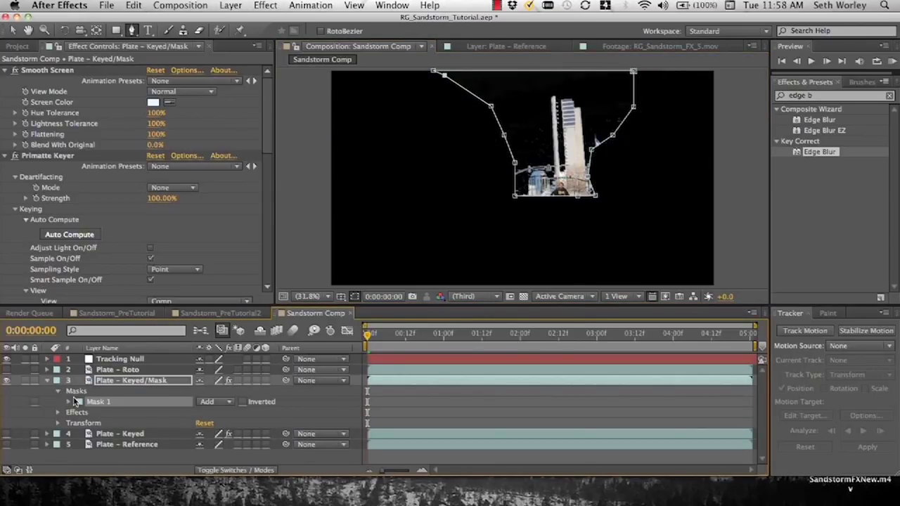
{"action": "left_click", "coordinate": [69, 401]}
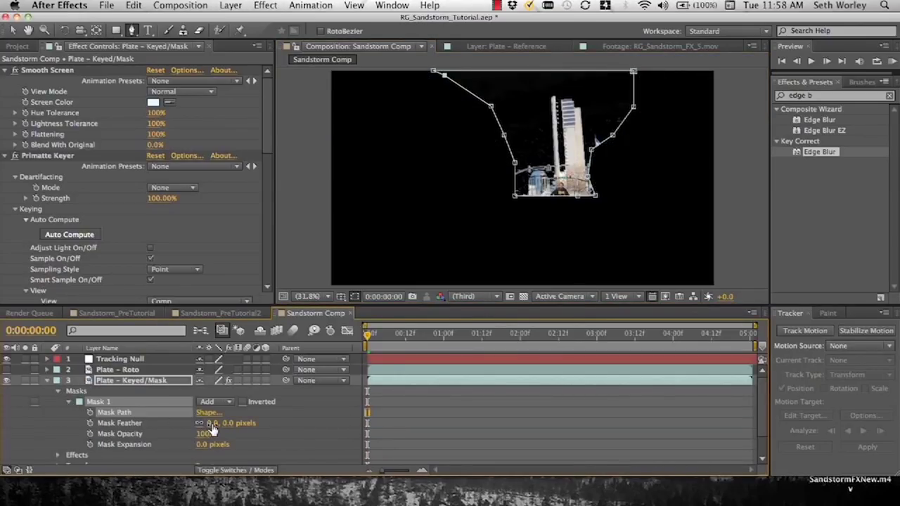
{"action": "left_click_drag", "start_coordinate": [213, 423], "coordinate": [239, 423]}
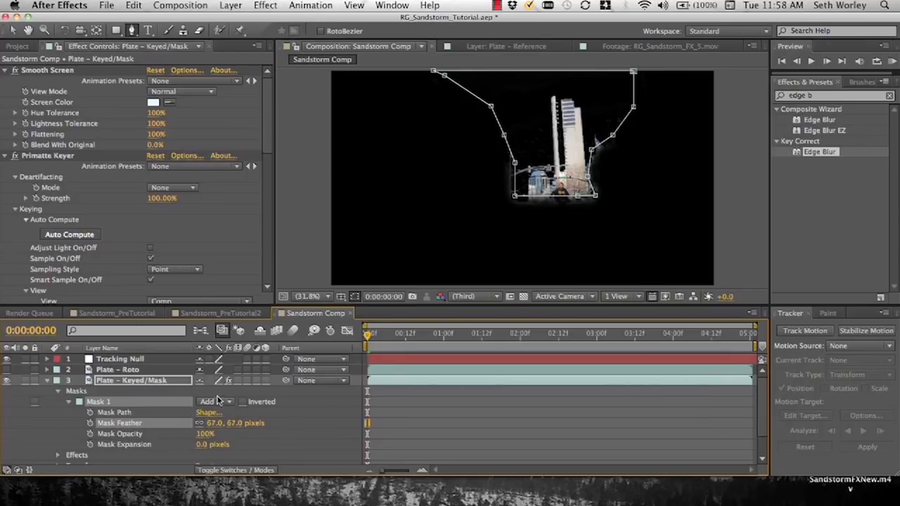
{"action": "left_click", "coordinate": [212, 401]}
{"action": "left_click", "coordinate": [227, 438]}
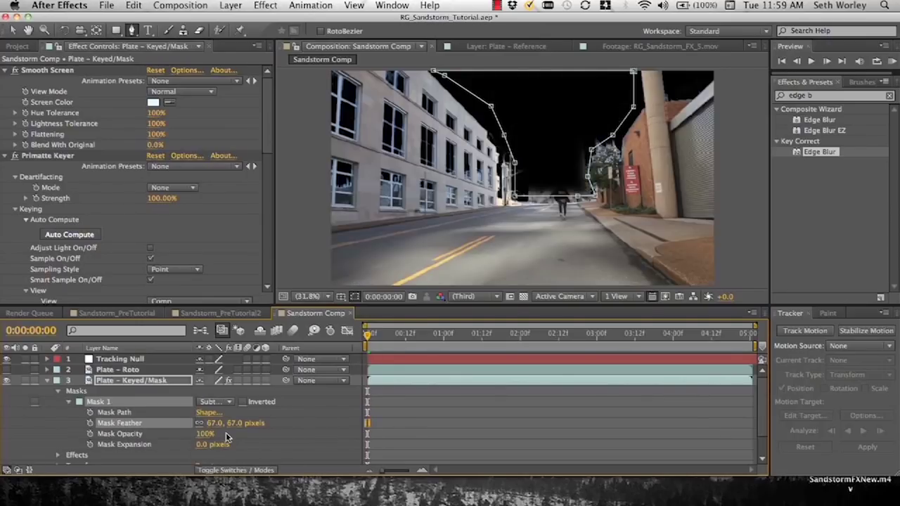
{"action": "left_click", "coordinate": [303, 439]}
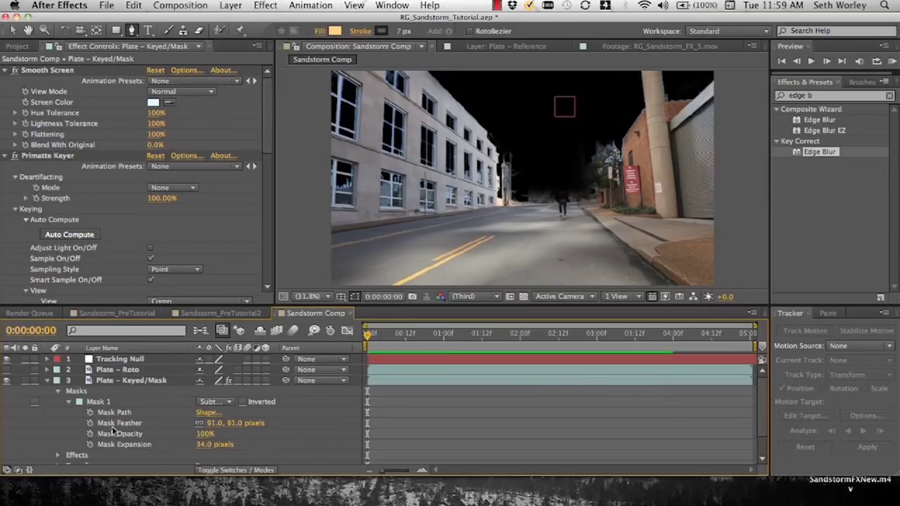
- Keyframe Mask 1's path and shift the mask right at 0:00:03:11, then preview
{"action": "left_click", "coordinate": [89, 413]}
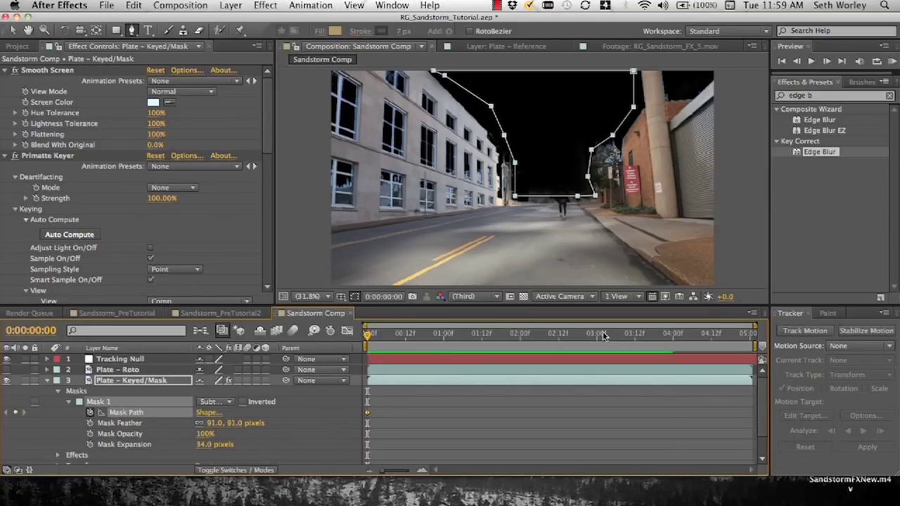
{"action": "left_click_drag", "start_coordinate": [602, 331], "coordinate": [724, 333]}
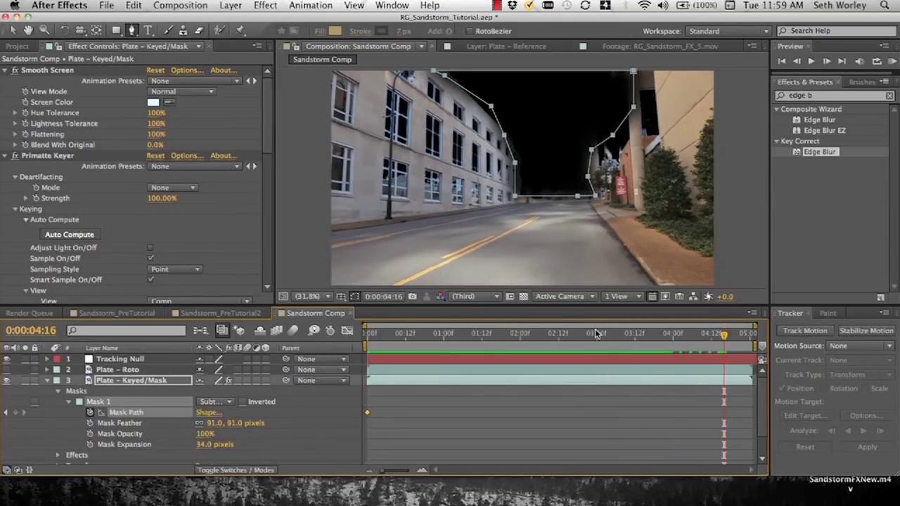
{"action": "left_click_drag", "start_coordinate": [596, 333], "coordinate": [631, 333]}
{"action": "left_click", "coordinate": [12, 31]}
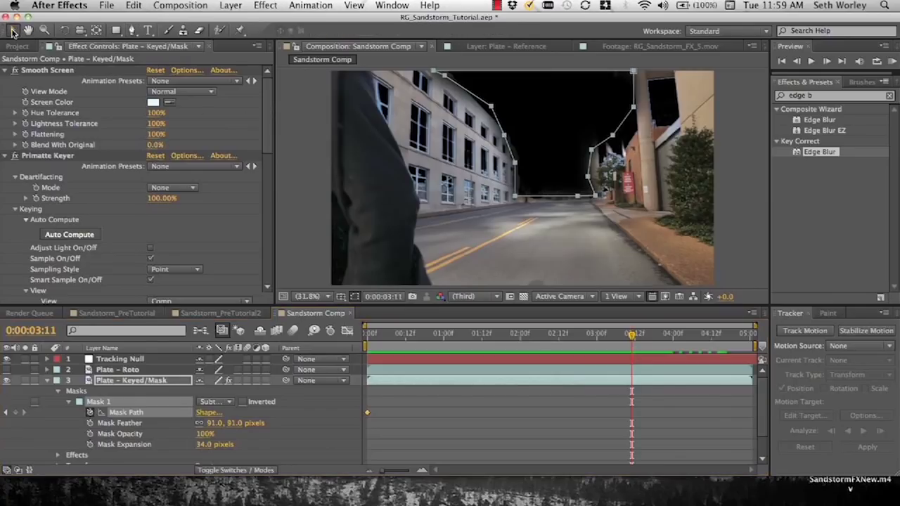
{"action": "left_click_drag", "start_coordinate": [597, 196], "coordinate": [605, 198]}
{"action": "key", "text": "space"}
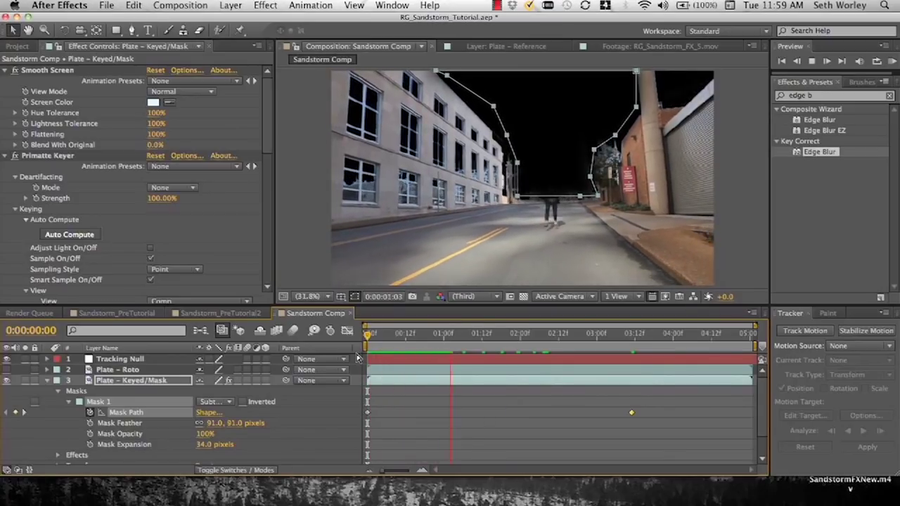
- Show Plate - Keyed and set an Opacity keyframe at 0:00
{"action": "left_click", "coordinate": [46, 379]}
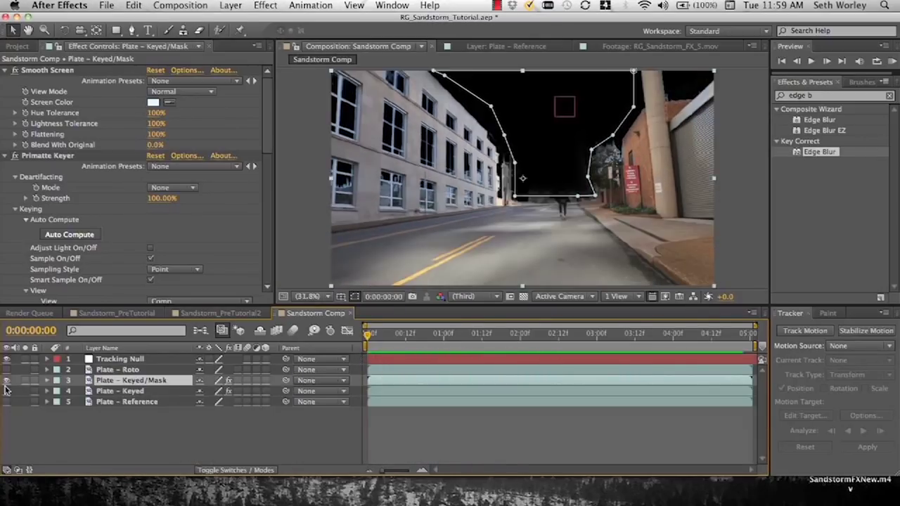
{"action": "left_click", "coordinate": [6, 391]}
{"action": "left_click", "coordinate": [156, 392]}
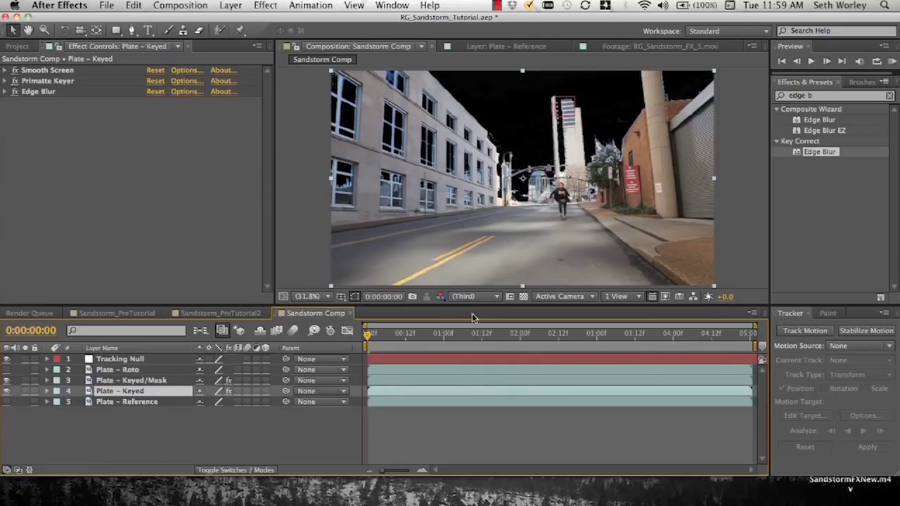
{"action": "left_click", "coordinate": [47, 391]}
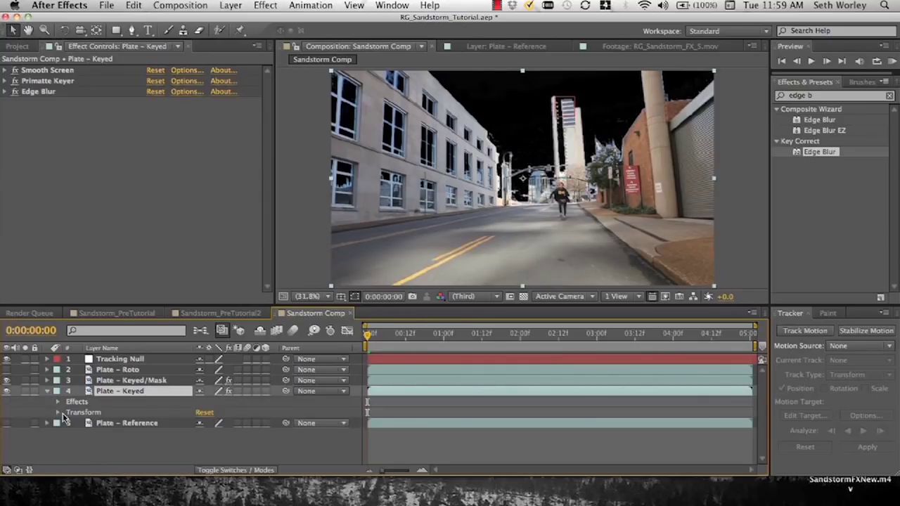
{"action": "left_click", "coordinate": [58, 414]}
{"action": "scroll", "coordinate": [129, 448], "scroll_direction": "down", "scroll_amount": 1}
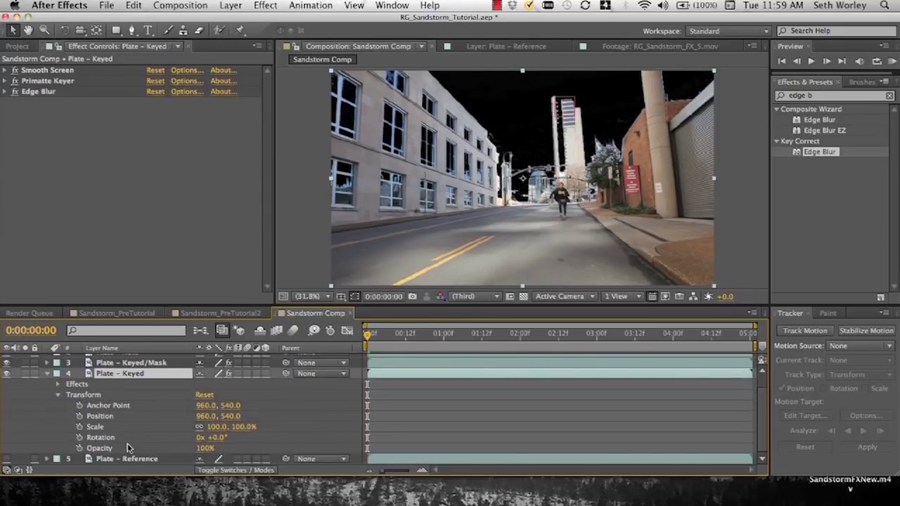
{"action": "left_click", "coordinate": [80, 447]}
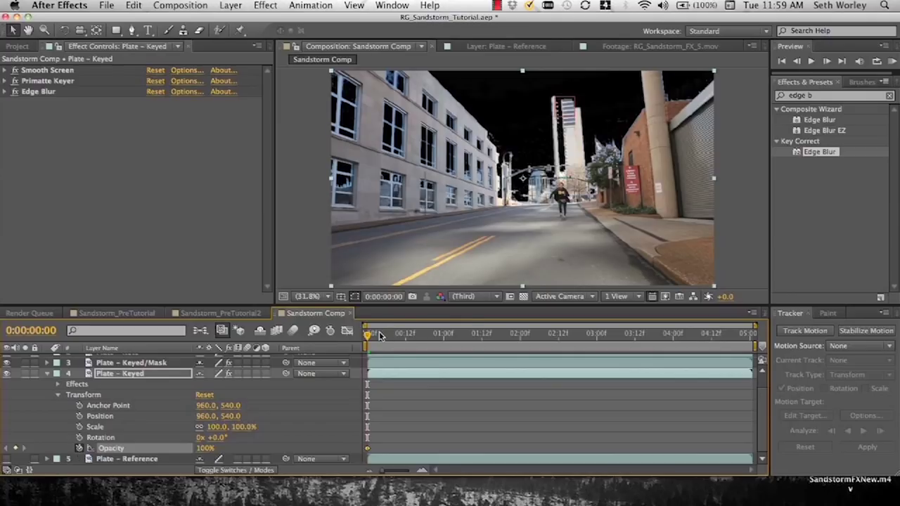
- Set Plate - Keyed's Opacity to 0% at 1:19 and preview the fade
{"action": "left_click_drag", "start_coordinate": [380, 336], "coordinate": [503, 334]}
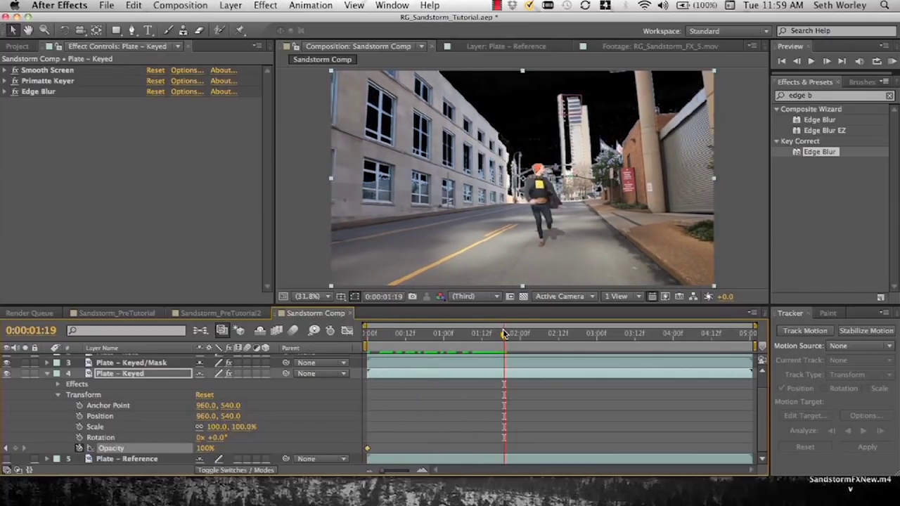
{"action": "left_click", "coordinate": [203, 448]}
{"action": "type", "text": "0"}
{"action": "key", "text": "Return"}
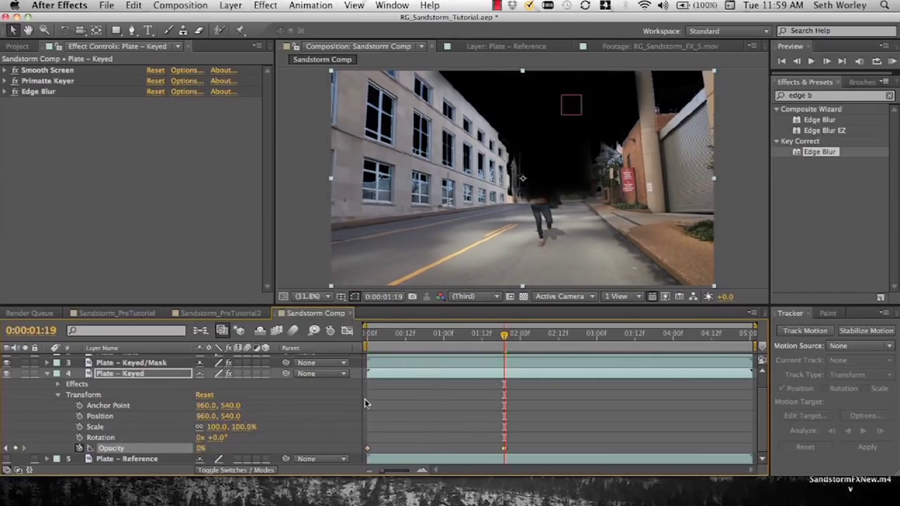
{"action": "left_click", "coordinate": [324, 419]}
{"action": "key", "text": "KP_0"}
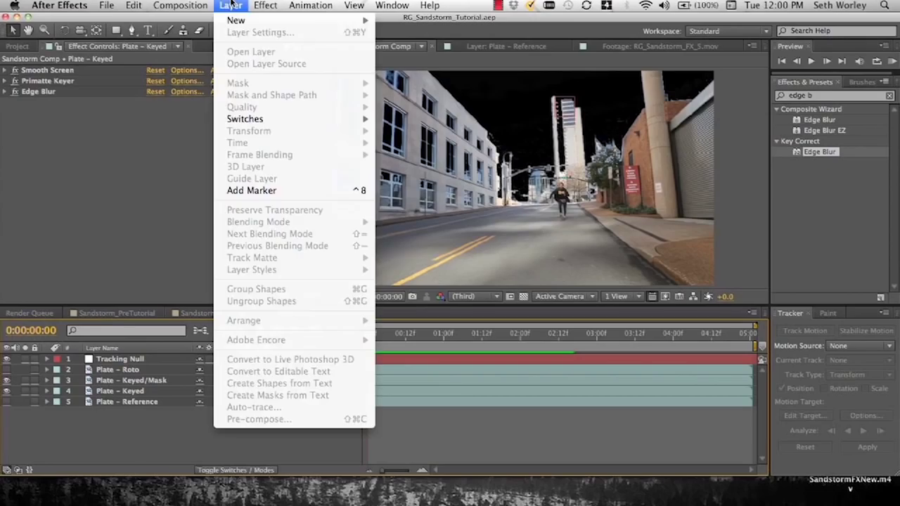
- Add a new adjustment layer named 'Colorista'
{"action": "mouse_move", "coordinate": [239, 20]}
{"action": "left_click", "coordinate": [401, 97]}
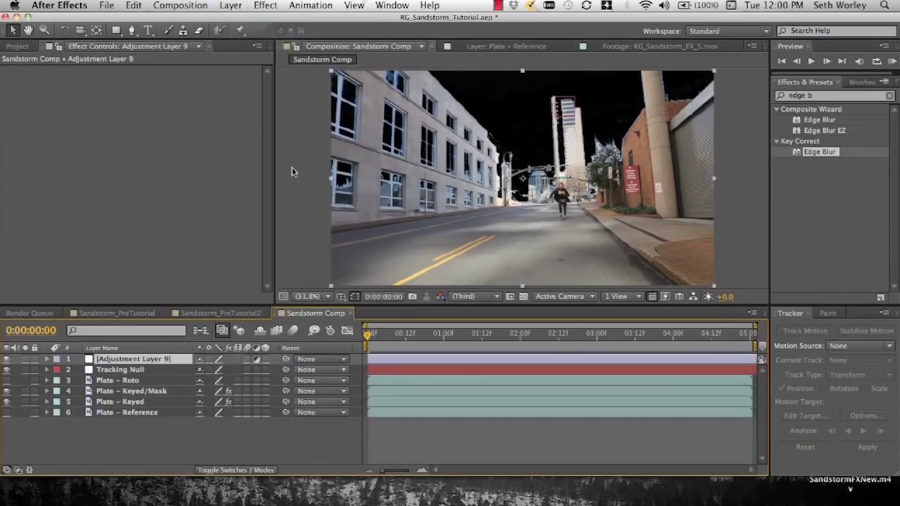
{"action": "right_click", "coordinate": [136, 360]}
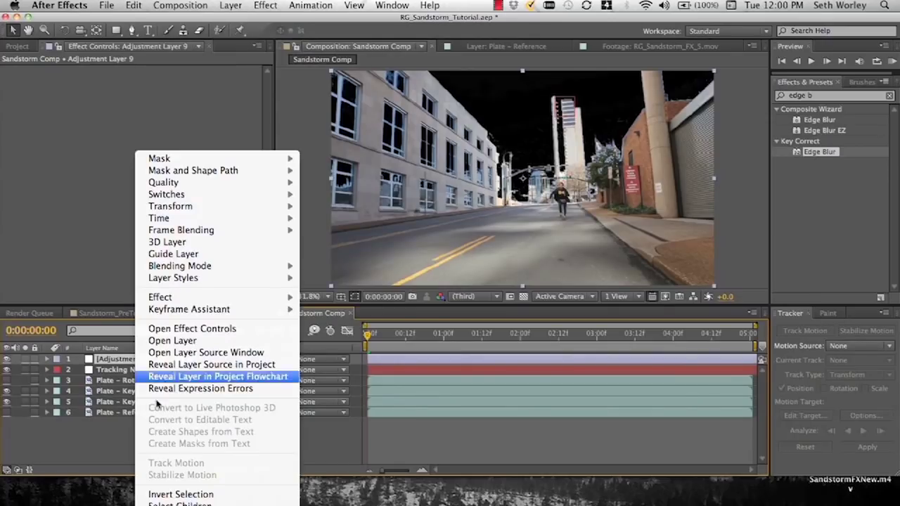
{"action": "key", "text": "Escape"}
{"action": "key", "text": "Return"}
{"action": "type", "text": "Colorista"}
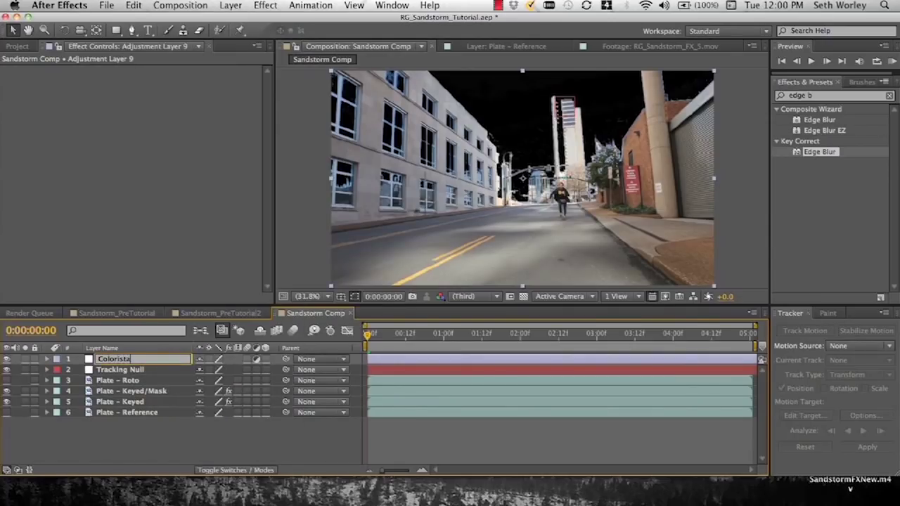
{"action": "key", "text": "Return"}
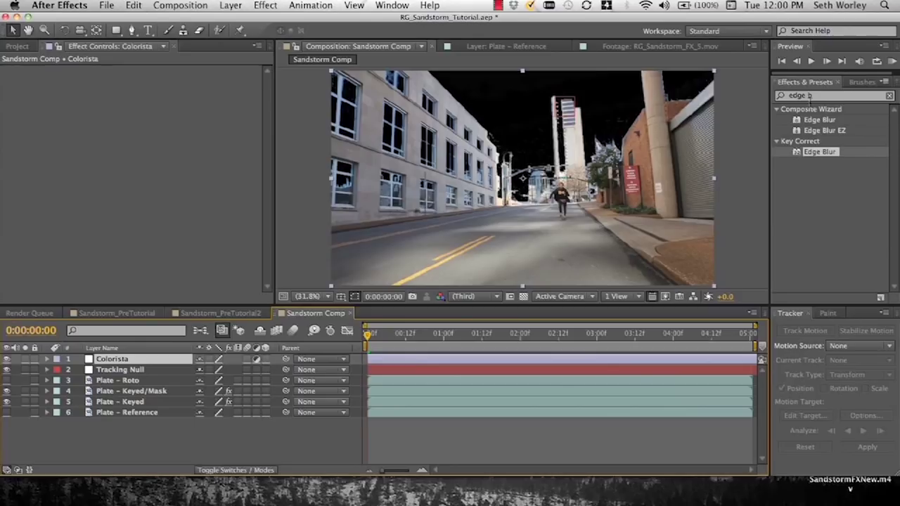
- Apply Colorista II to the Colorista layer, adjust its Primary HSL hue, and preview the grade
{"action": "left_click", "coordinate": [809, 97]}
{"action": "type", "text": "coloris"}
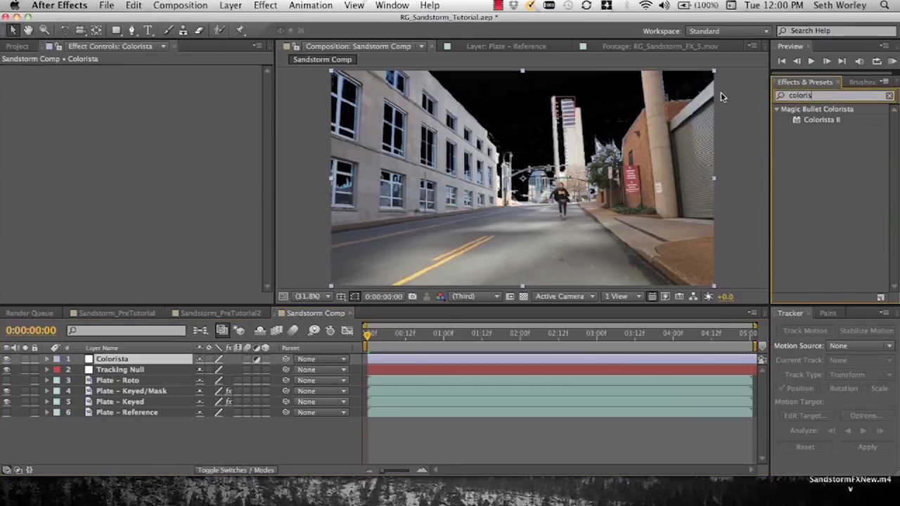
{"action": "left_click_drag", "start_coordinate": [809, 120], "coordinate": [110, 364]}
{"action": "scroll", "coordinate": [53, 174], "scroll_direction": "down", "scroll_amount": 6}
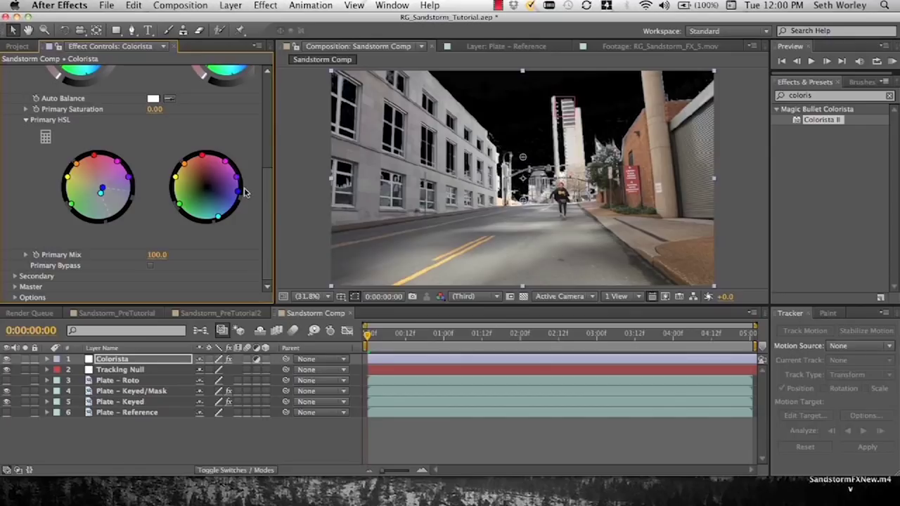
{"action": "left_click_drag", "start_coordinate": [217, 215], "coordinate": [211, 201]}
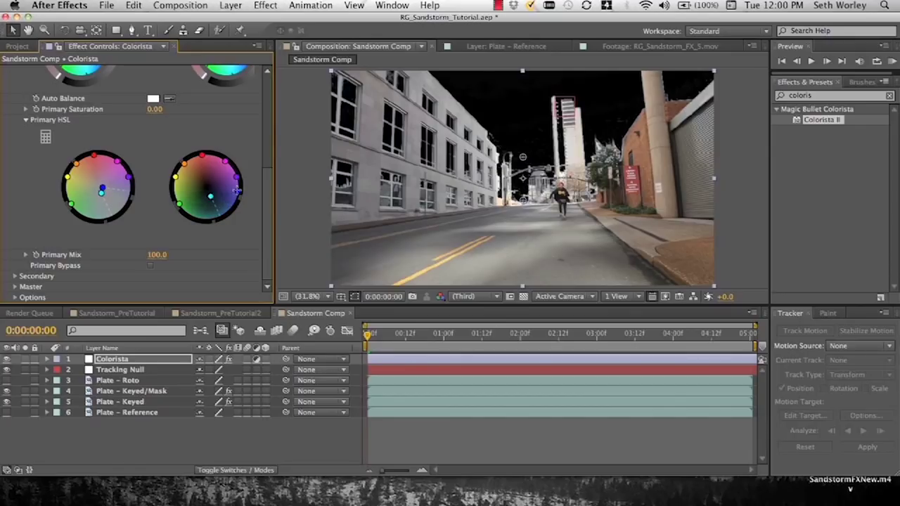
{"action": "left_click_drag", "start_coordinate": [211, 197], "coordinate": [214, 189]}
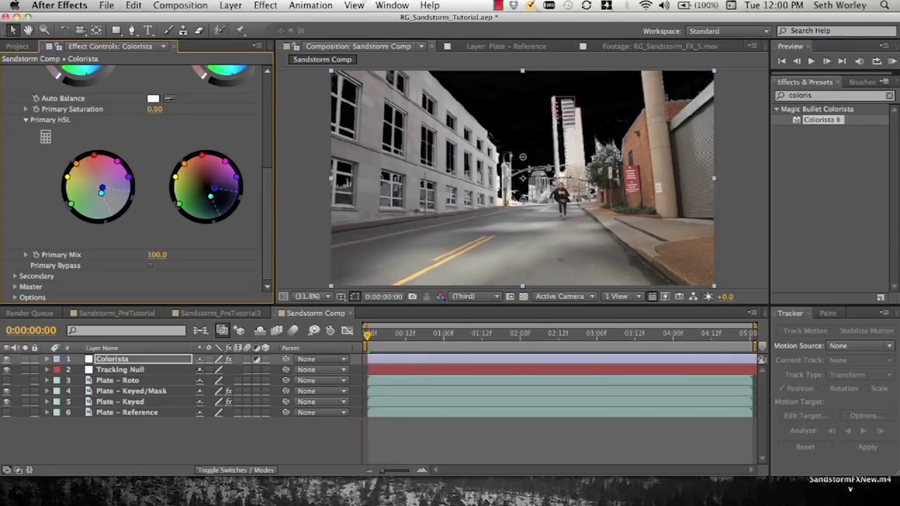
{"action": "key", "text": "space"}
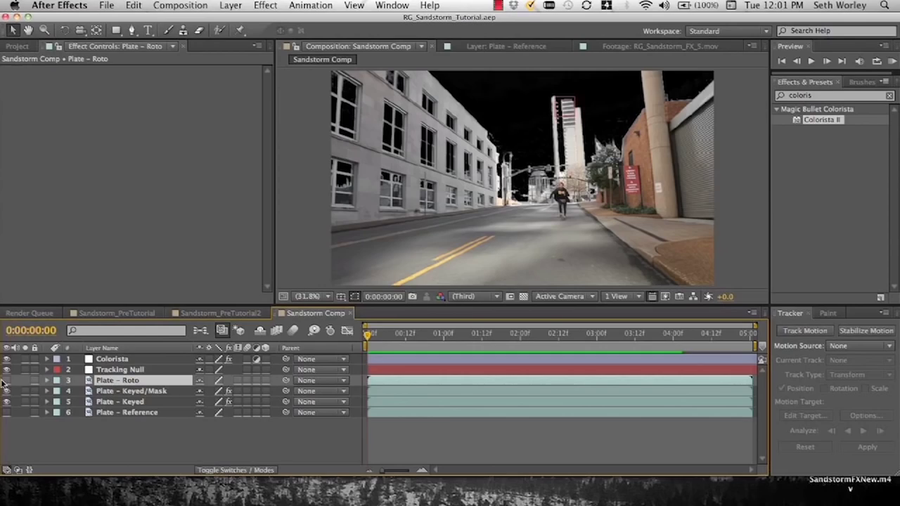
- Make the Plate – Roto layer visible and set the preview resolution to Full
{"action": "left_click", "coordinate": [7, 381]}
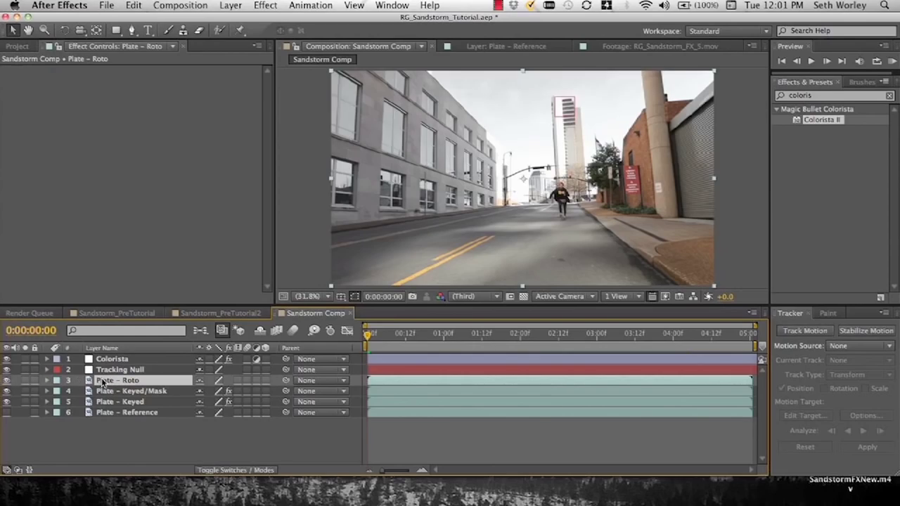
{"action": "left_click", "coordinate": [354, 6]}
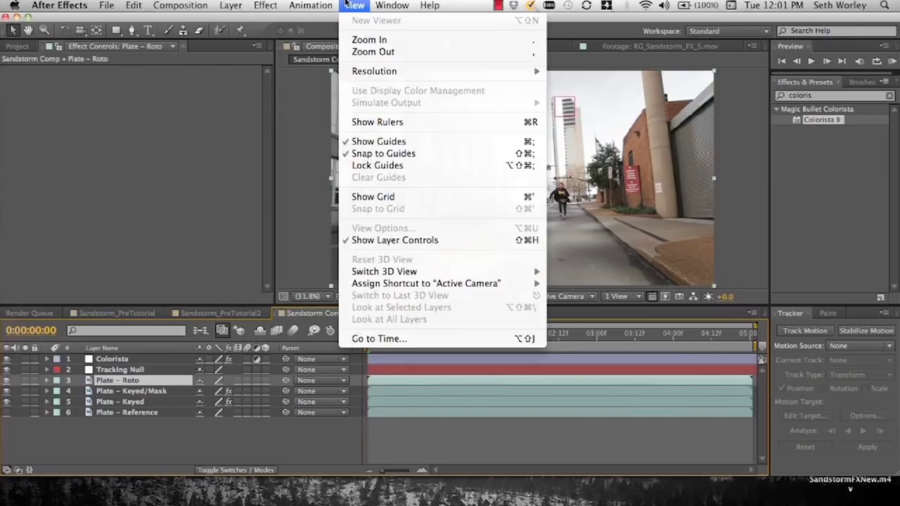
{"action": "left_click", "coordinate": [526, 374]}
{"action": "left_click", "coordinate": [474, 297]}
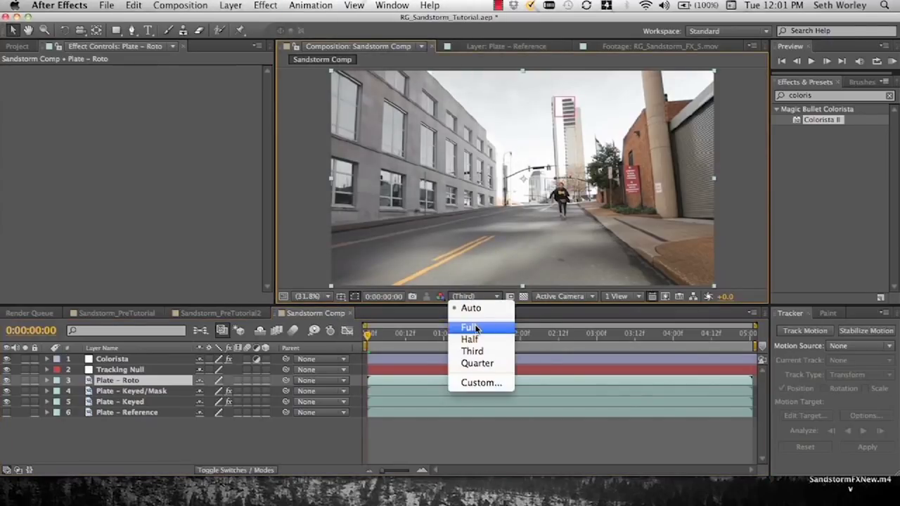
{"action": "left_click", "coordinate": [470, 326]}
- Open Plate – Roto in the Layer panel and paint the runner's torso with the Roto Brush
{"action": "double_click", "coordinate": [125, 380]}
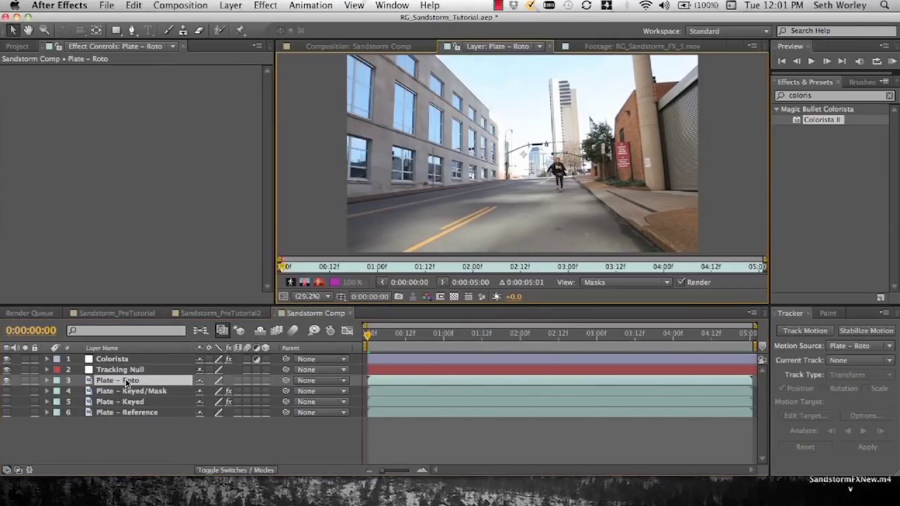
{"action": "left_click", "coordinate": [219, 30]}
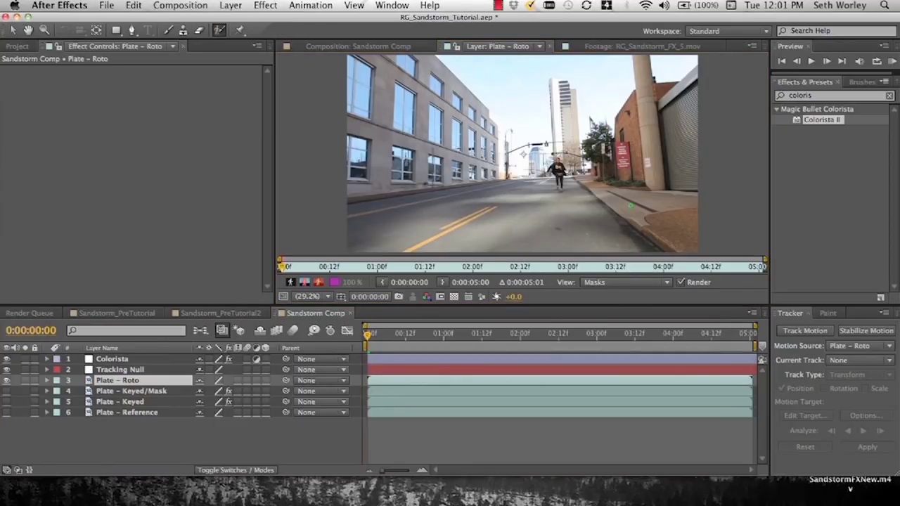
{"action": "scroll", "coordinate": [569, 176], "scroll_direction": "up", "scroll_amount": 6}
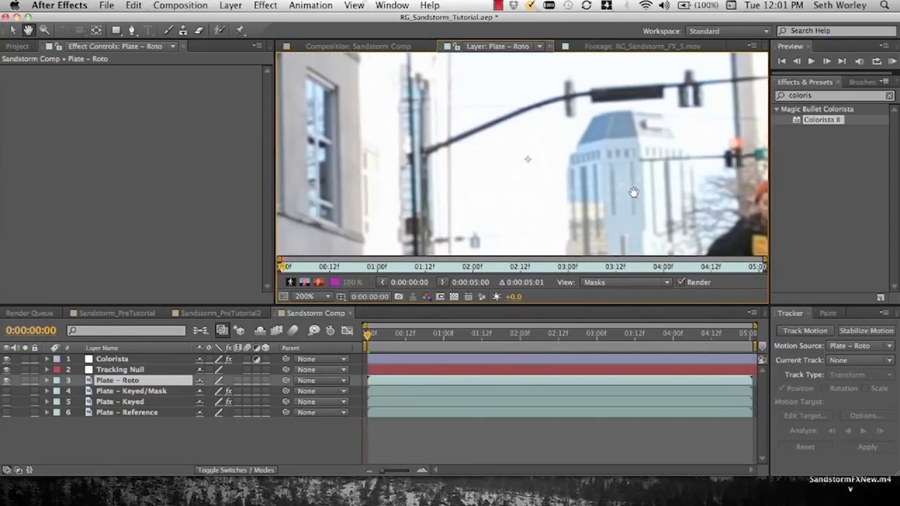
{"action": "left_click_drag", "start_coordinate": [633, 194], "coordinate": [479, 82]}
{"action": "scroll", "coordinate": [404, 85], "scroll_direction": "down", "scroll_amount": 2}
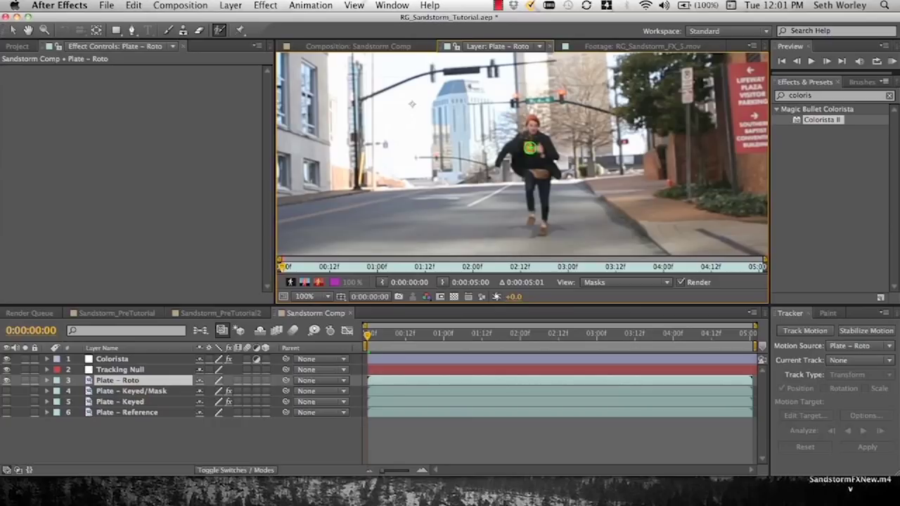
{"action": "mouse_move", "coordinate": [530, 130]}
{"action": "left_mouse_down"}
{"action": "mouse_move", "coordinate": [531, 118]}
{"action": "mouse_move", "coordinate": [520, 154]}
{"action": "mouse_move", "coordinate": [543, 164]}
{"action": "mouse_move", "coordinate": [539, 146]}
{"action": "mouse_move", "coordinate": [550, 172]}
{"action": "mouse_move", "coordinate": [544, 181]}
{"action": "left_mouse_up"}
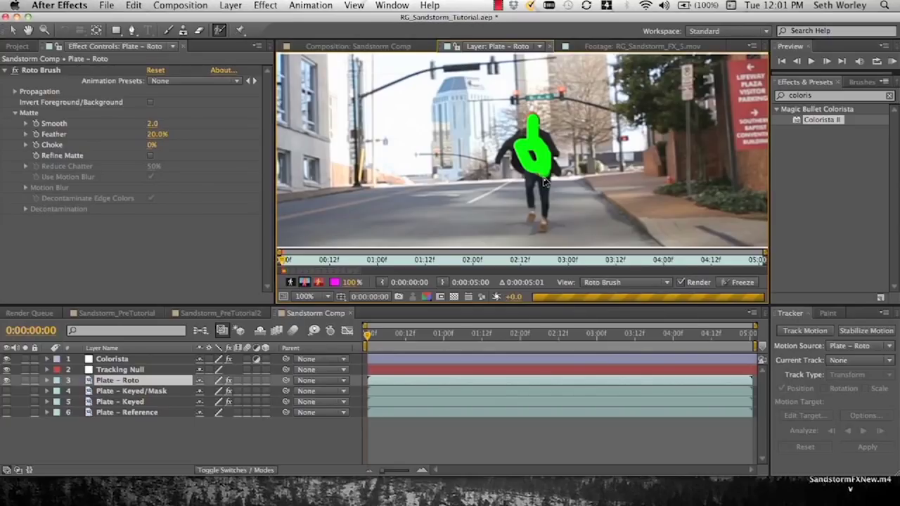
- Play through the shot to propagate the roto matte, then freeze the segmentation
{"action": "key", "text": "space"}
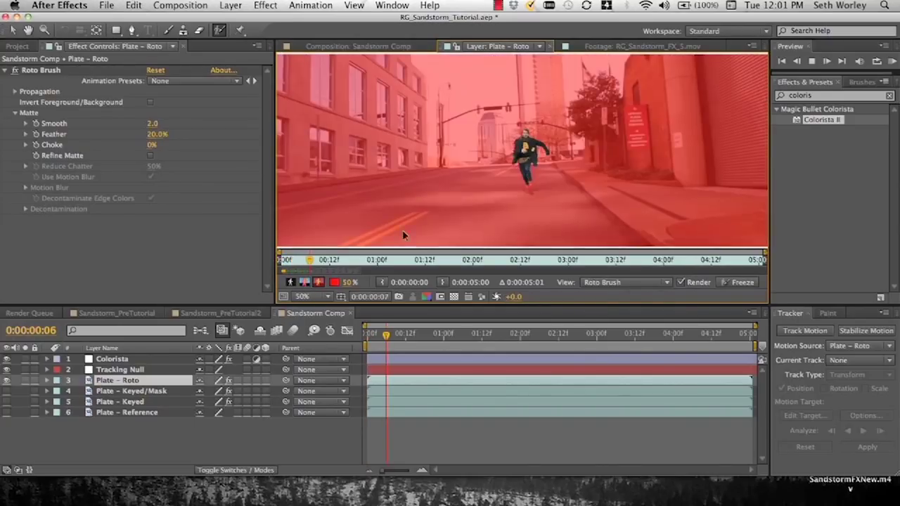
{"action": "key", "text": "period"}
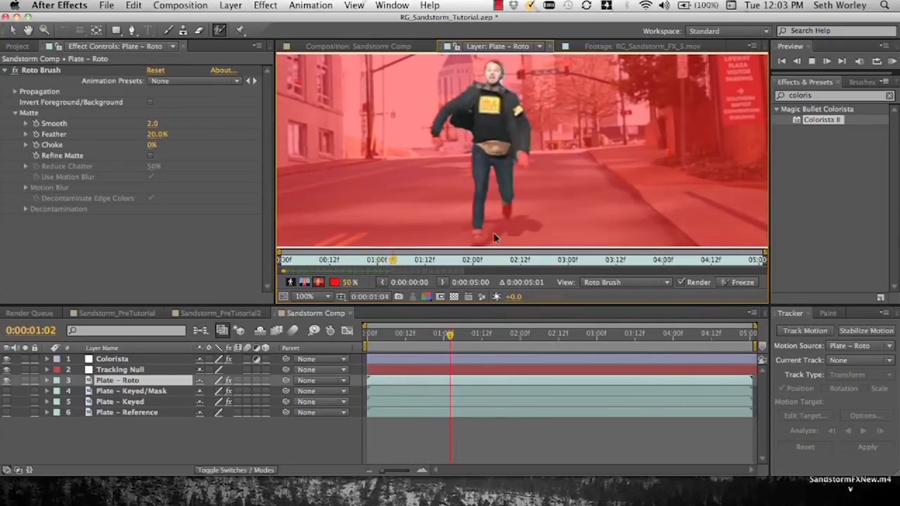
{"action": "key", "text": "comma"}
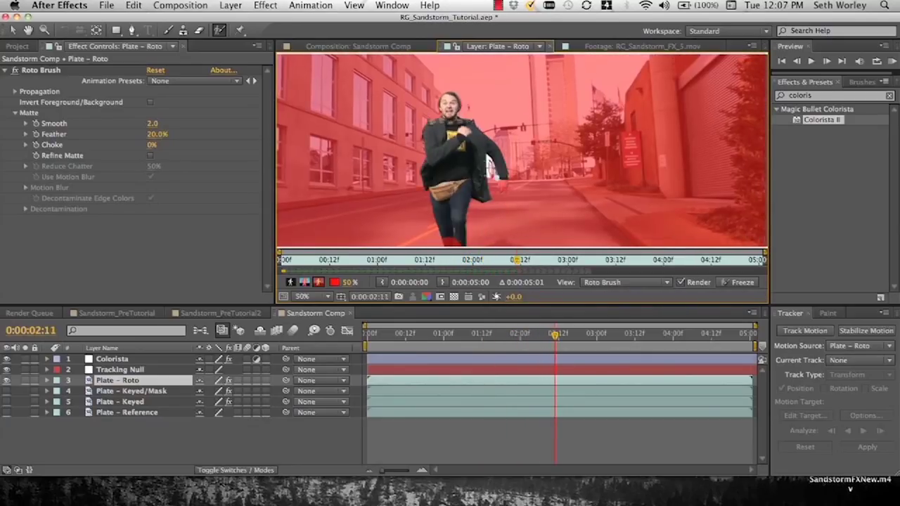
{"action": "key", "text": "comma"}
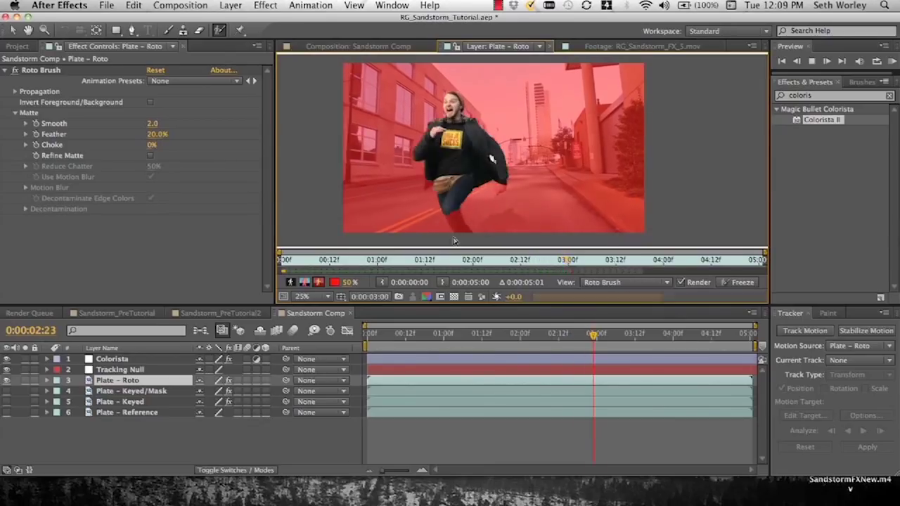
{"action": "key", "text": "space"}
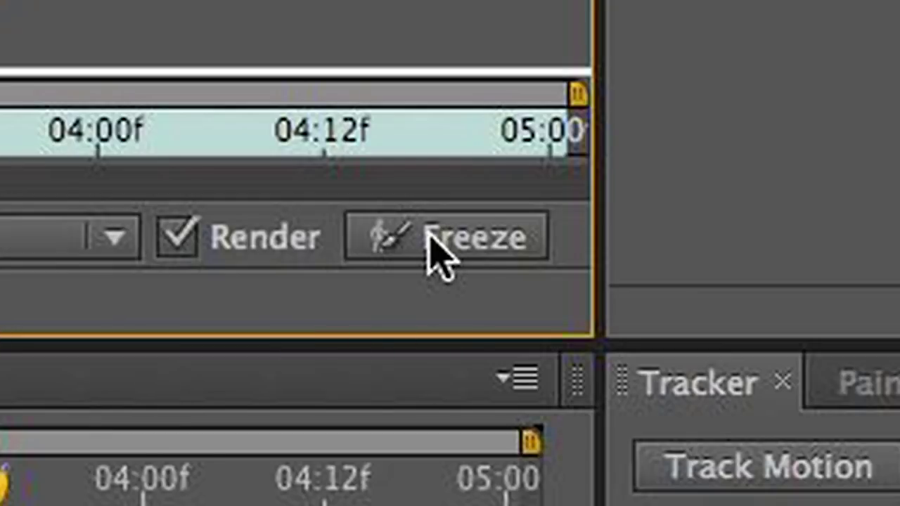
{"action": "left_click", "coordinate": [431, 234]}
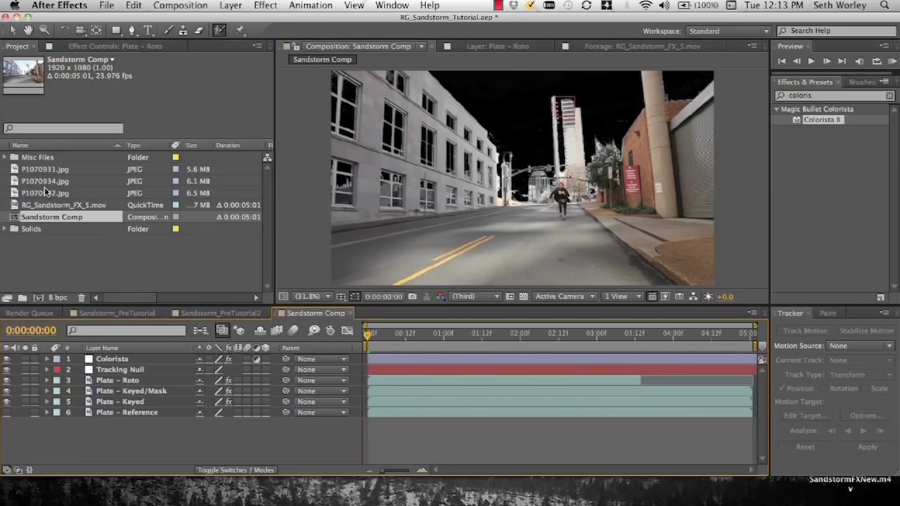
- Preview the smoke photos P1070931.jpg, P1070934.jpg and P1070942.jpg in the Footage viewer
{"action": "left_click", "coordinate": [58, 160]}
{"action": "double_click", "coordinate": [44, 169]}
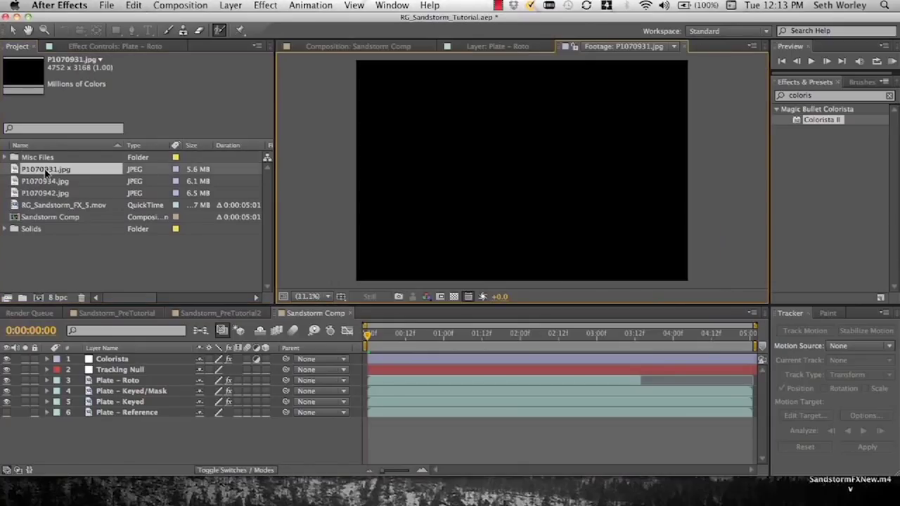
{"action": "double_click", "coordinate": [64, 181]}
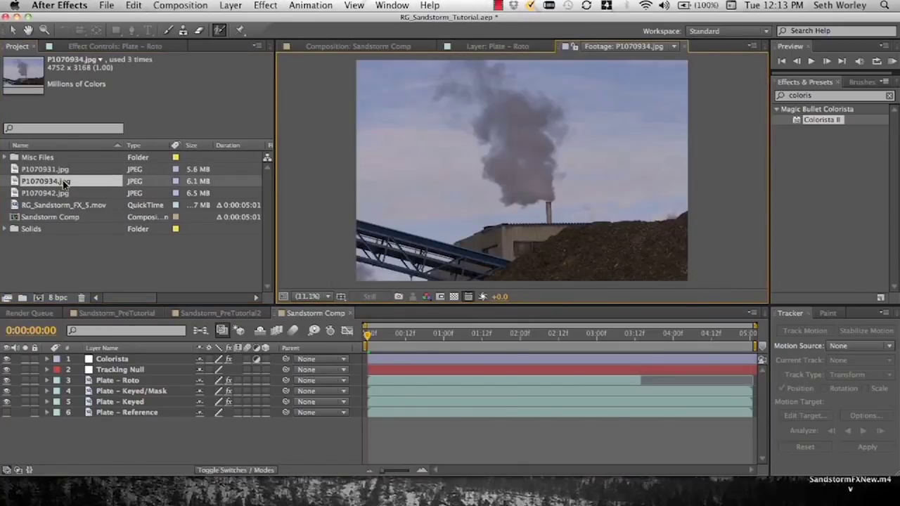
{"action": "double_click", "coordinate": [55, 193]}
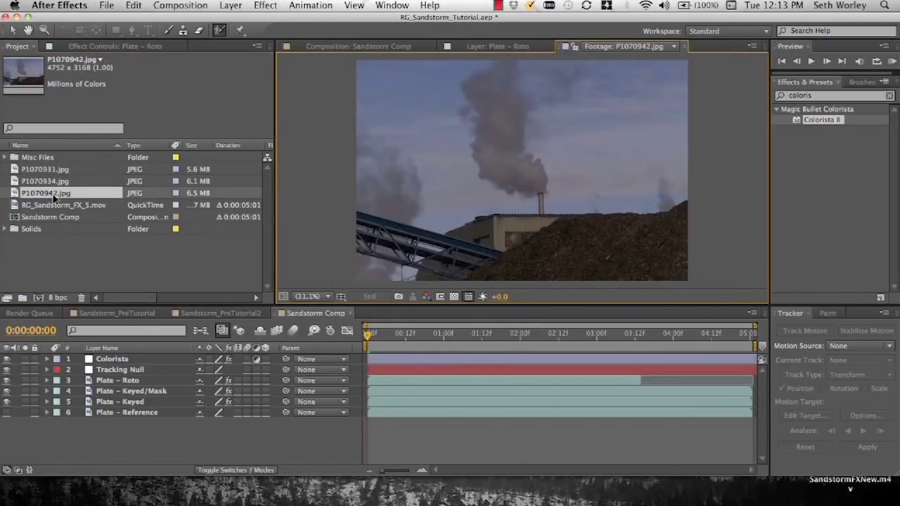
{"action": "double_click", "coordinate": [59, 183]}
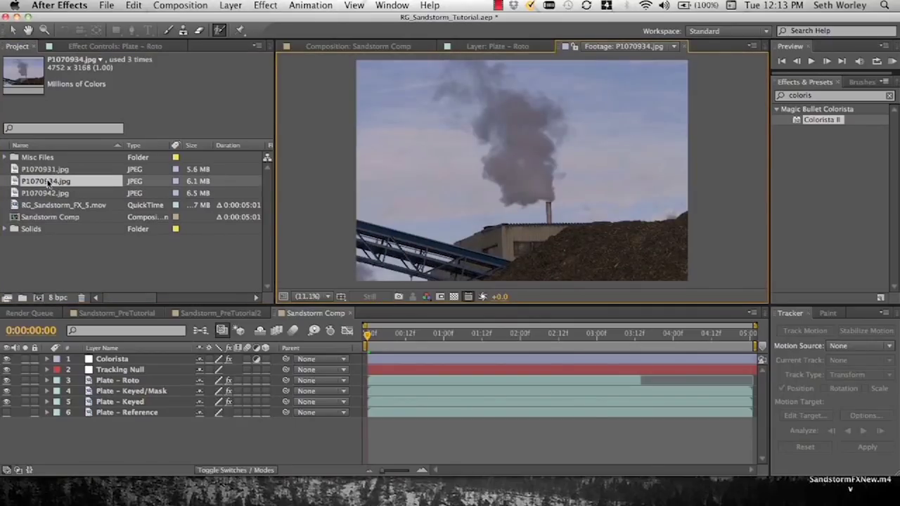
- Add P1070934.jpg above Plate - Reference and open it in its own Layer panel
{"action": "left_click_drag", "start_coordinate": [41, 183], "coordinate": [121, 410]}
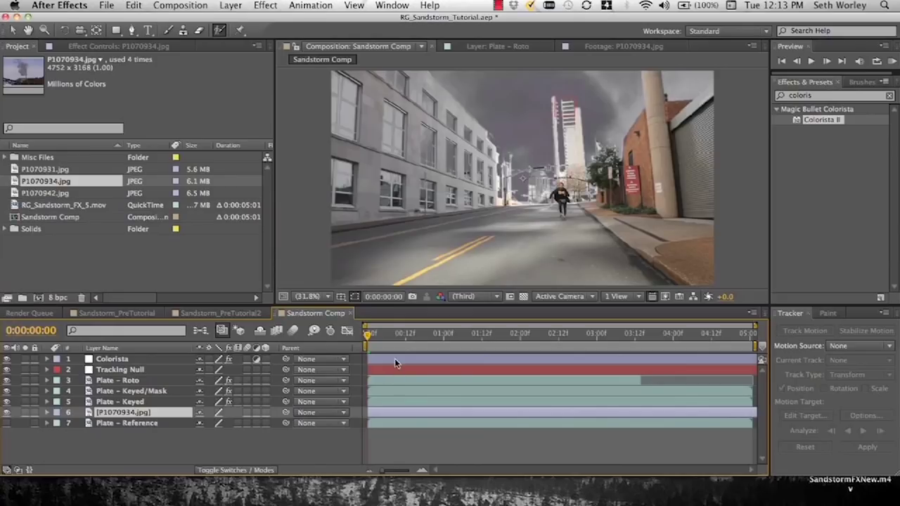
{"action": "left_click_drag", "start_coordinate": [389, 330], "coordinate": [418, 333]}
{"action": "double_click", "coordinate": [107, 414]}
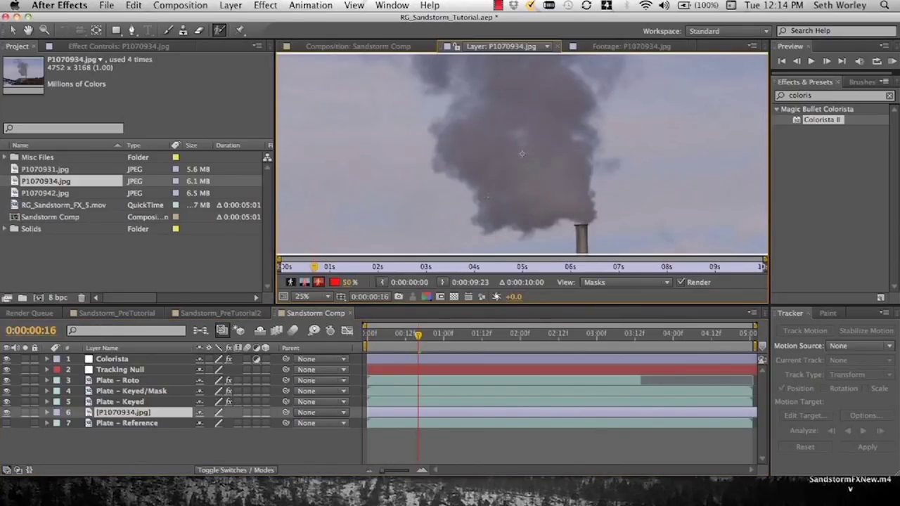
{"action": "key", "text": "comma"}
- Search for Liquify and apply it to the P1070934.jpg smoke layer
{"action": "left_click_drag", "start_coordinate": [390, 335], "coordinate": [305, 337]}
{"action": "left_click", "coordinate": [120, 47]}
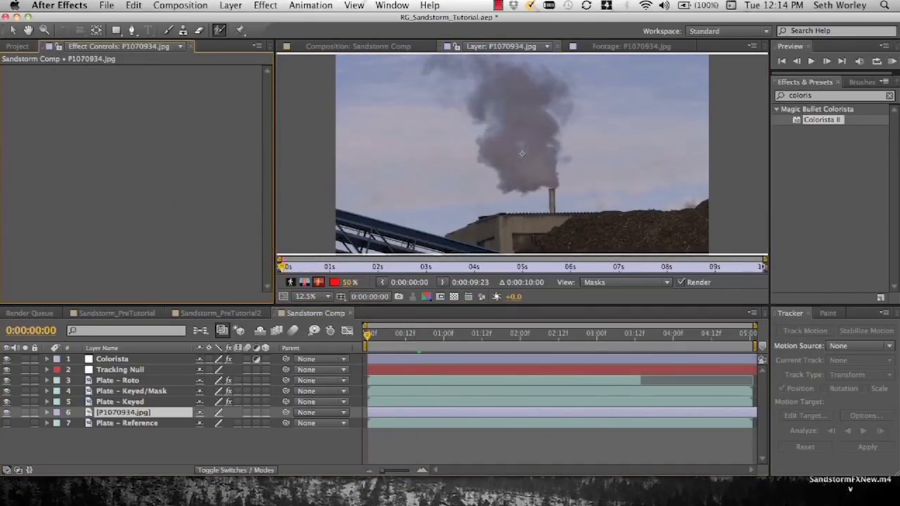
{"action": "left_click", "coordinate": [829, 95]}
{"action": "type", "text": "liquif"}
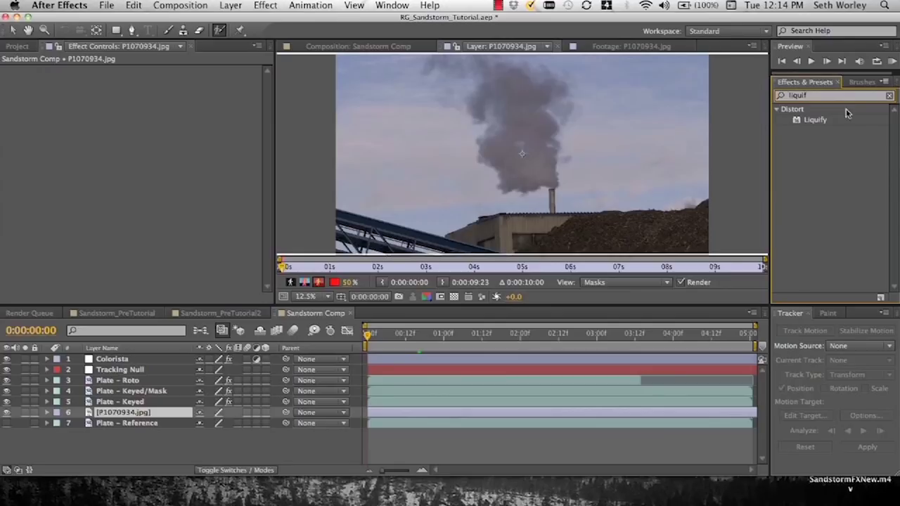
{"action": "mouse_move", "coordinate": [816, 119]}
{"action": "left_mouse_down"}
{"action": "mouse_move", "coordinate": [120, 358]}
{"action": "mouse_move", "coordinate": [118, 415]}
{"action": "left_mouse_up"}
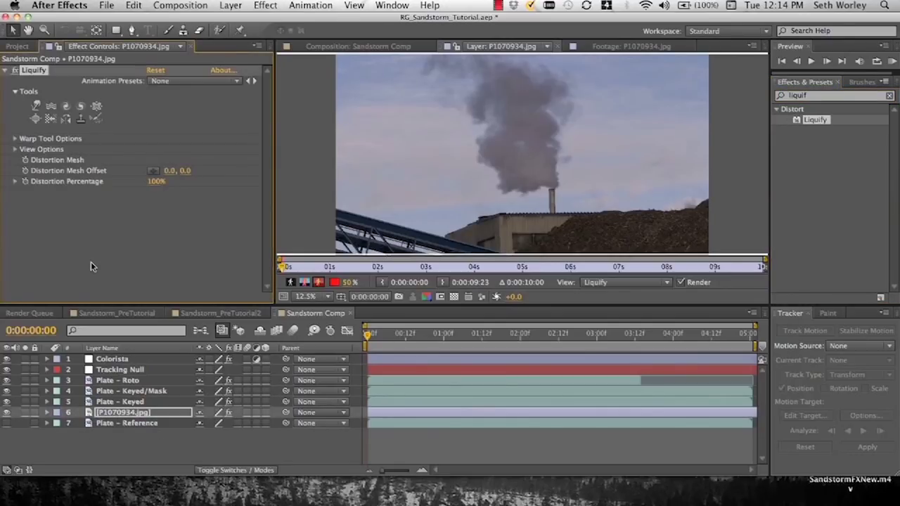
- Bloat and twirl the smoke plume into swirls with Liquify's brushes
{"action": "left_click", "coordinate": [31, 120]}
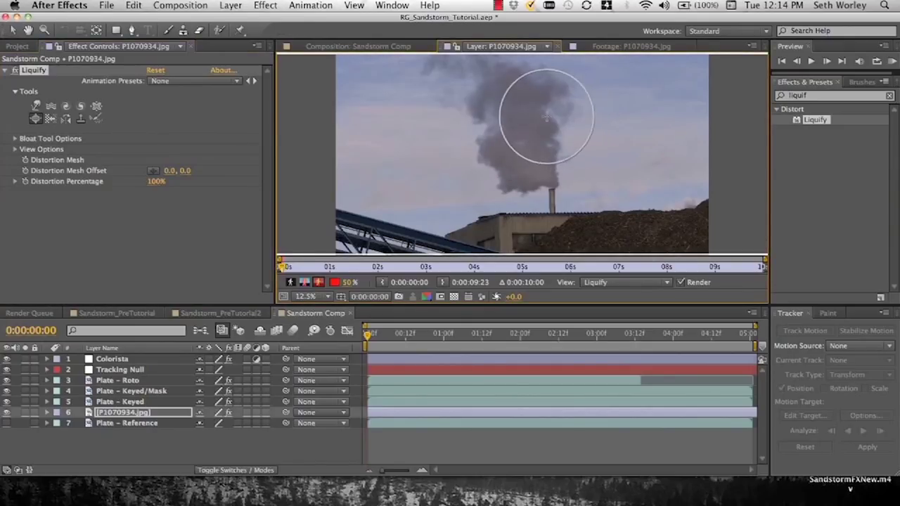
{"action": "mouse_move", "coordinate": [514, 105]}
{"action": "left_mouse_down"}
{"action": "mouse_move", "coordinate": [524, 112]}
{"action": "mouse_move", "coordinate": [520, 156]}
{"action": "left_mouse_up"}
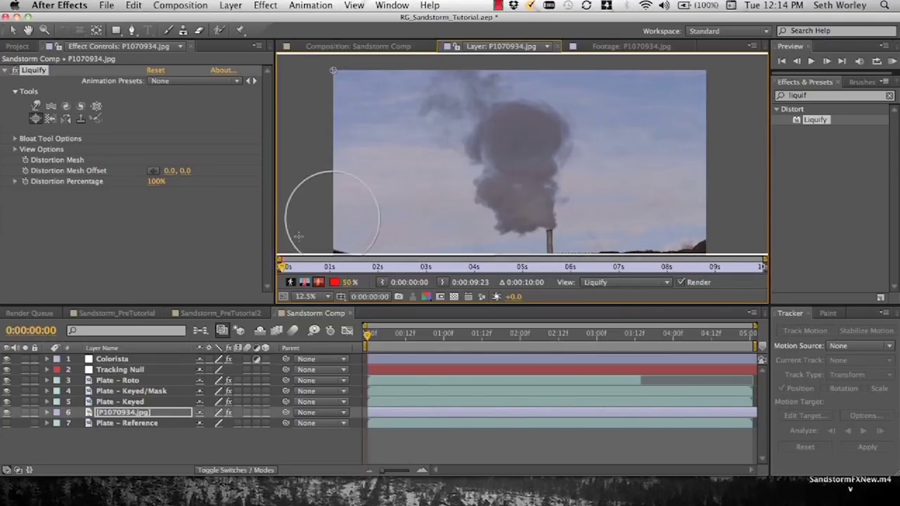
{"action": "left_click", "coordinate": [66, 106]}
{"action": "left_click", "coordinate": [81, 106]}
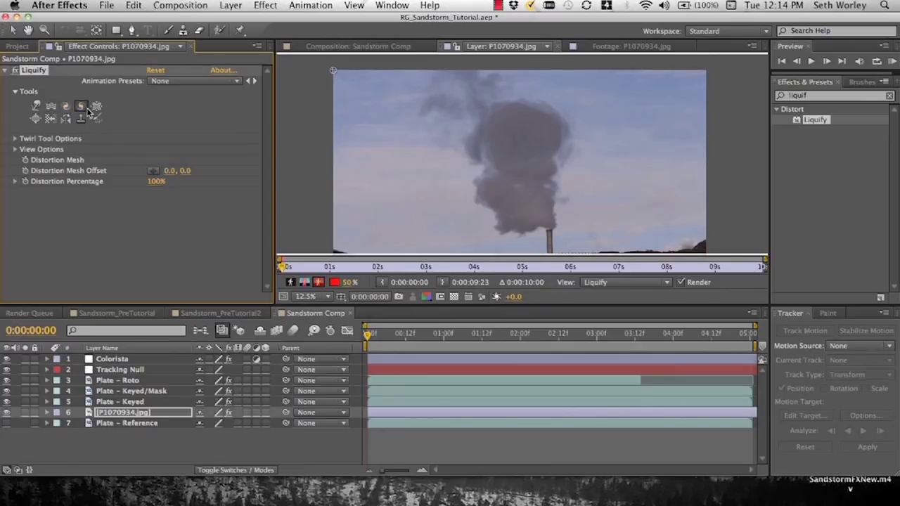
{"action": "left_click", "coordinate": [462, 99]}
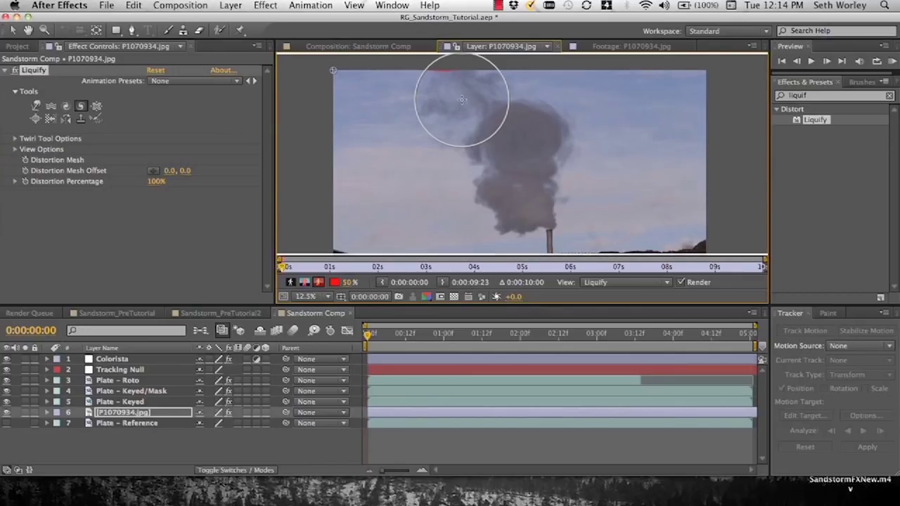
{"action": "left_click_drag", "start_coordinate": [467, 94], "coordinate": [467, 94]}
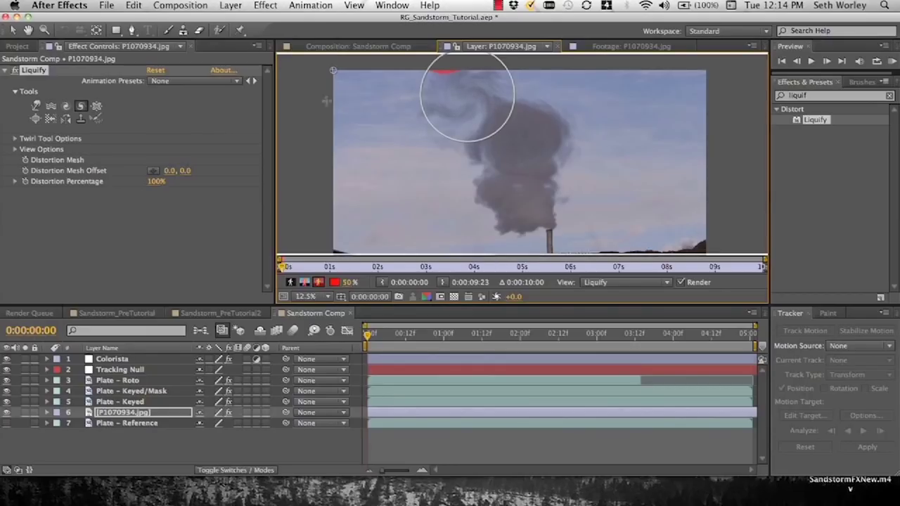
{"action": "left_click", "coordinate": [66, 105]}
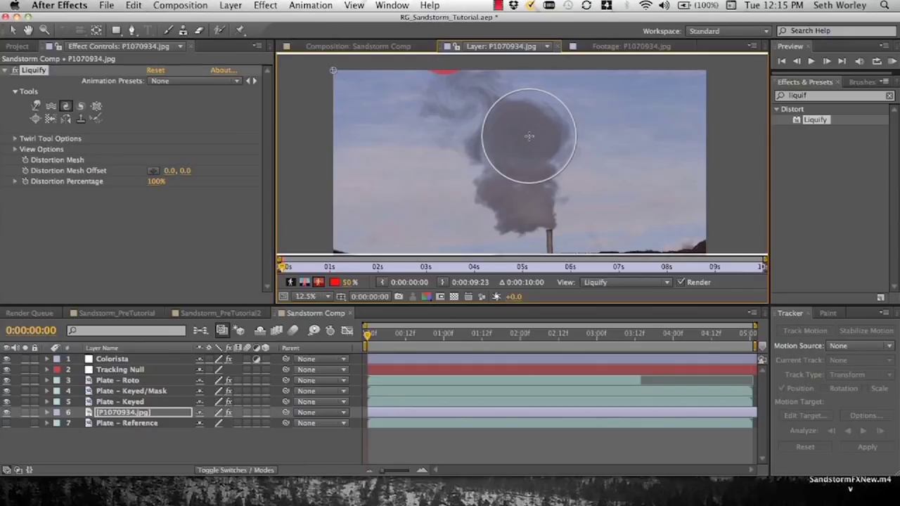
{"action": "key", "text": "alt"}
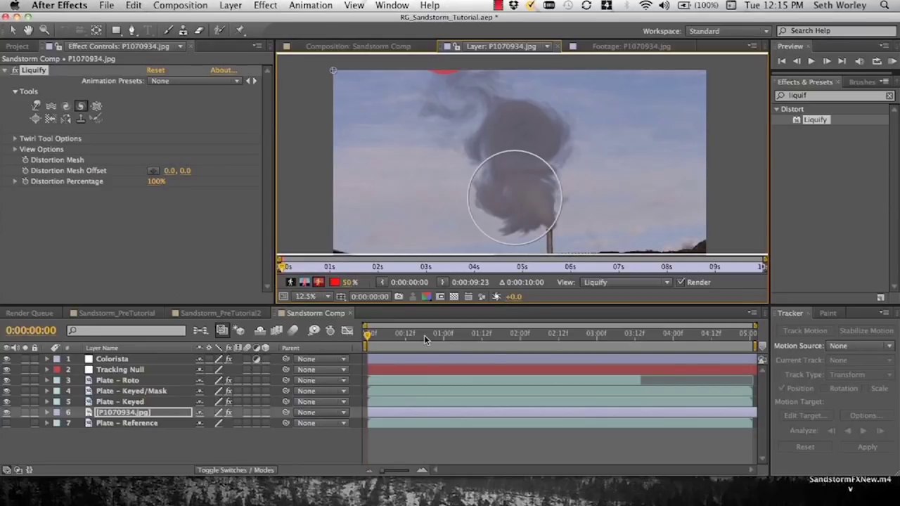
- Keyframe Liquify's Distortion Percentage at 0:00:03:00 and 0% at 0:00:00:00, then preview
{"action": "left_click_drag", "start_coordinate": [424, 334], "coordinate": [596, 335]}
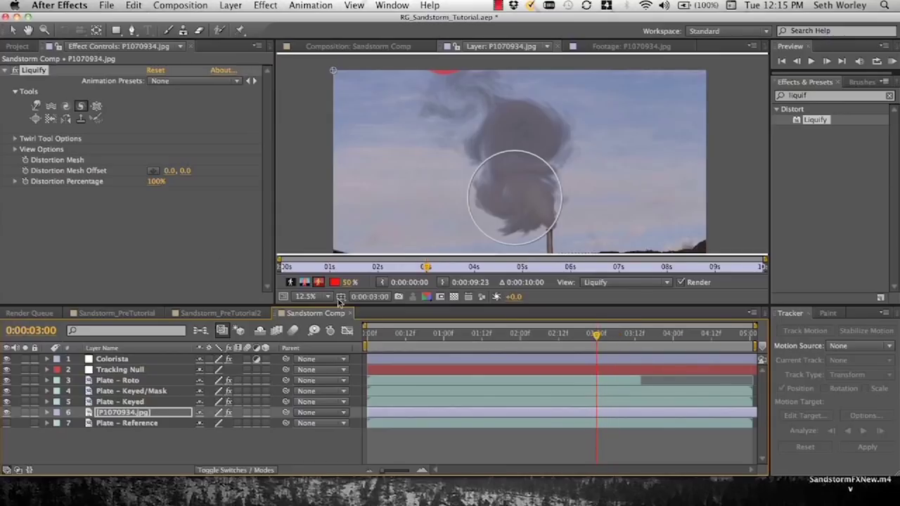
{"action": "left_click", "coordinate": [26, 182]}
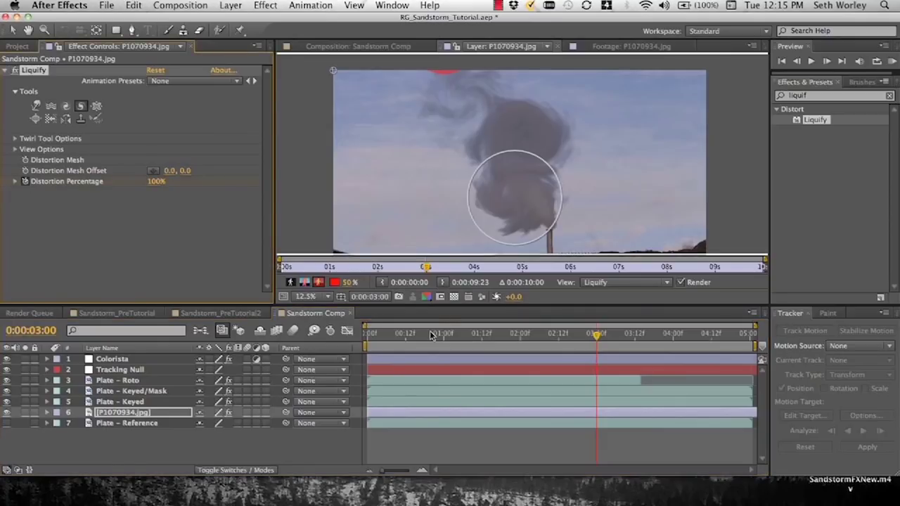
{"action": "left_click_drag", "start_coordinate": [430, 333], "coordinate": [316, 337]}
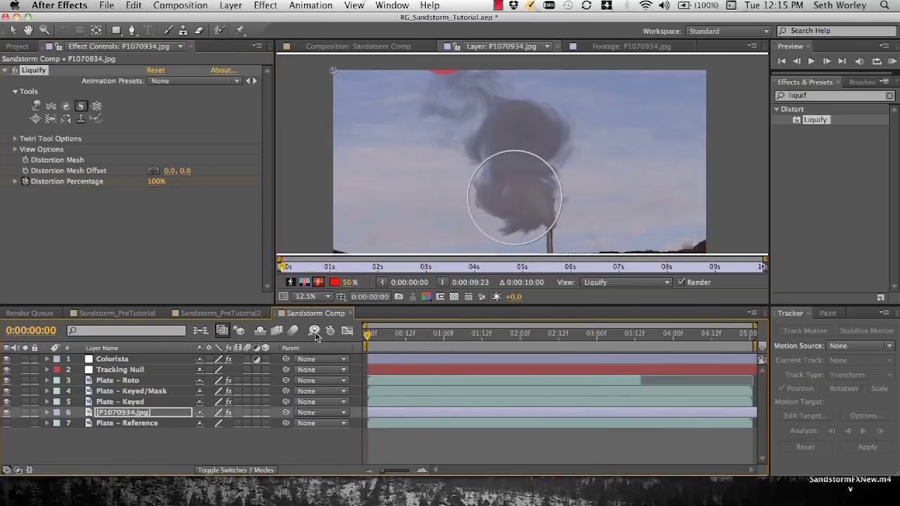
{"action": "left_click", "coordinate": [12, 30]}
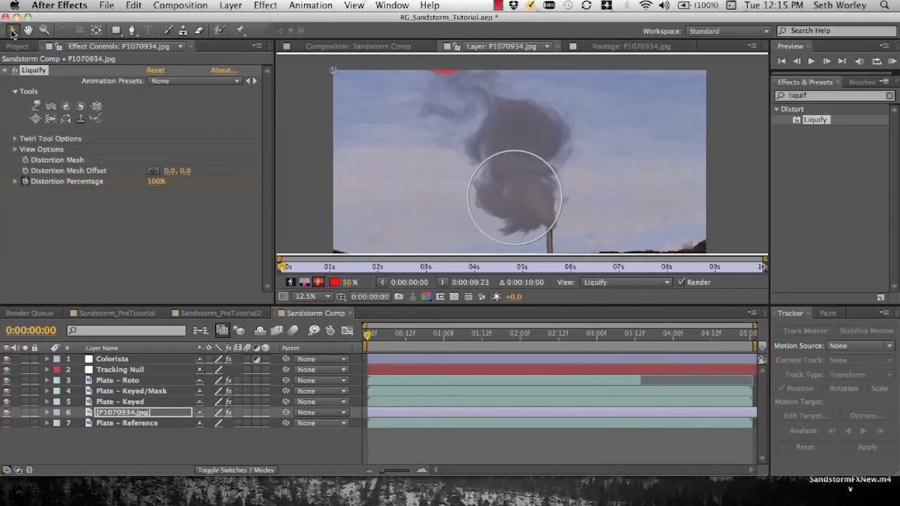
{"action": "left_click", "coordinate": [159, 182]}
{"action": "type", "text": "0"}
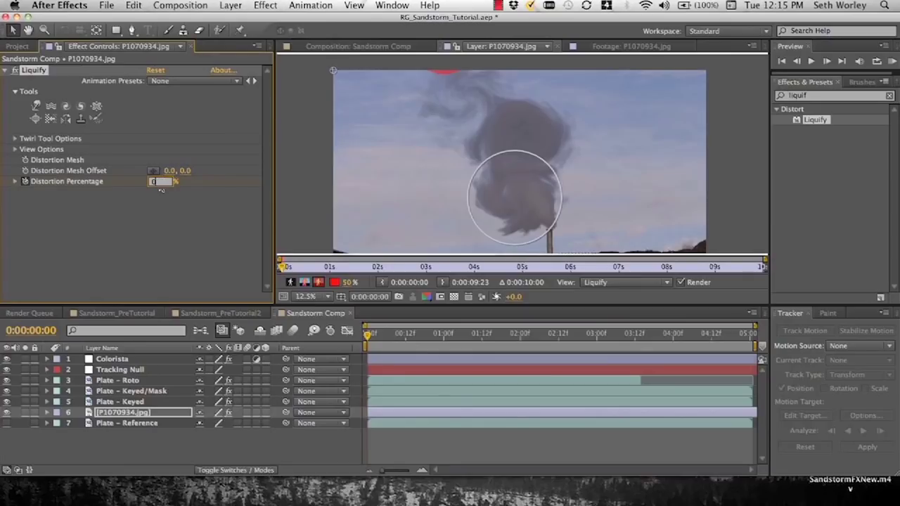
{"action": "key", "text": "Return"}
{"action": "key", "text": "u"}
{"action": "key", "text": "space"}
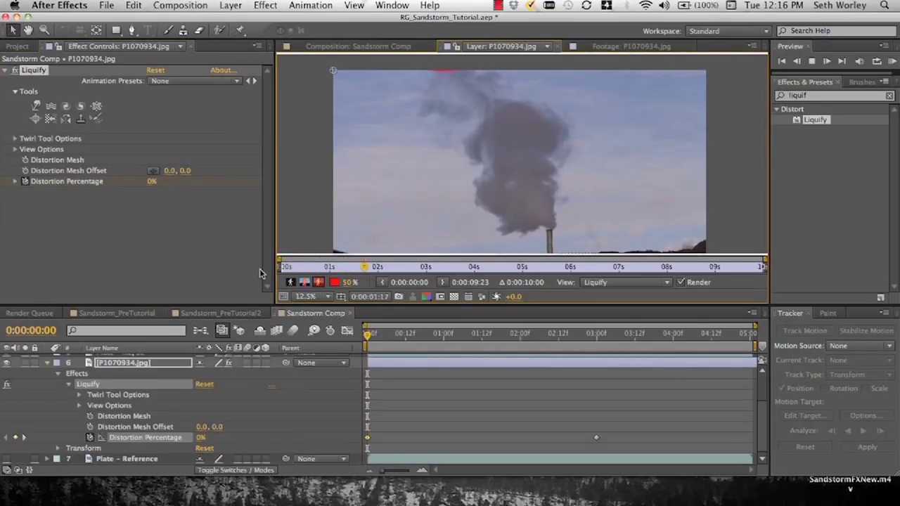
- Set the P1070934.jpg layer's Scale to 77%
{"action": "left_click", "coordinate": [136, 458]}
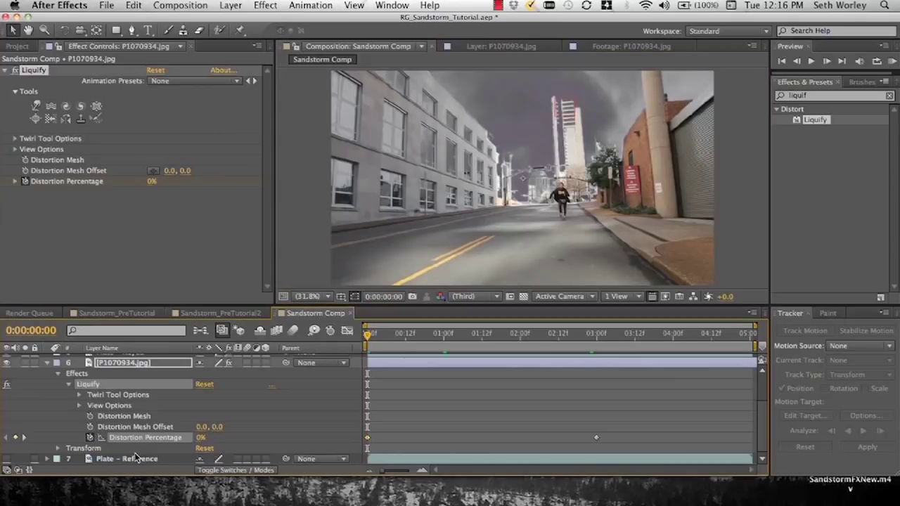
{"action": "left_click", "coordinate": [139, 366]}
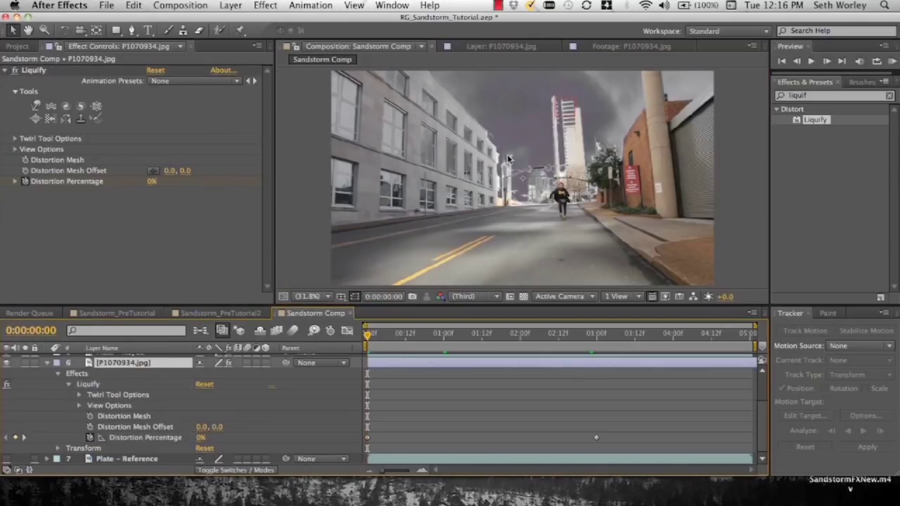
{"action": "left_click", "coordinate": [527, 102]}
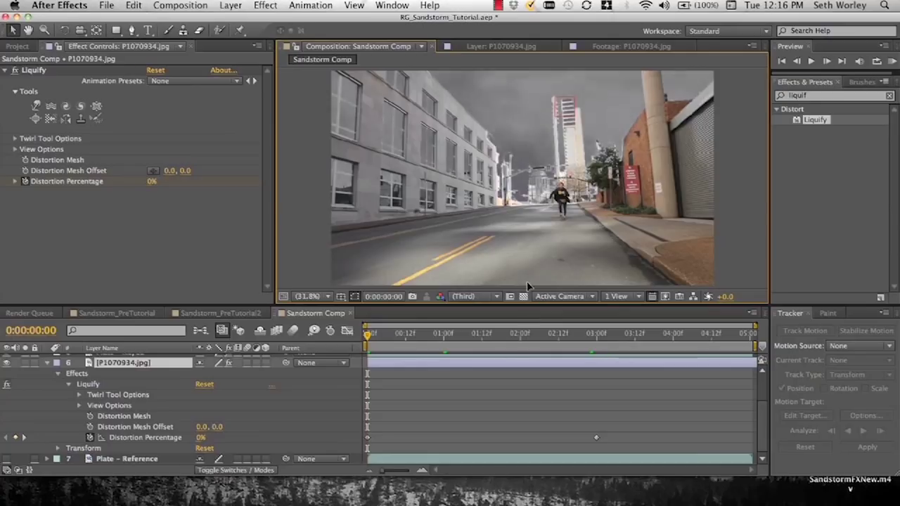
{"action": "left_click", "coordinate": [59, 373]}
{"action": "left_click", "coordinate": [58, 437]}
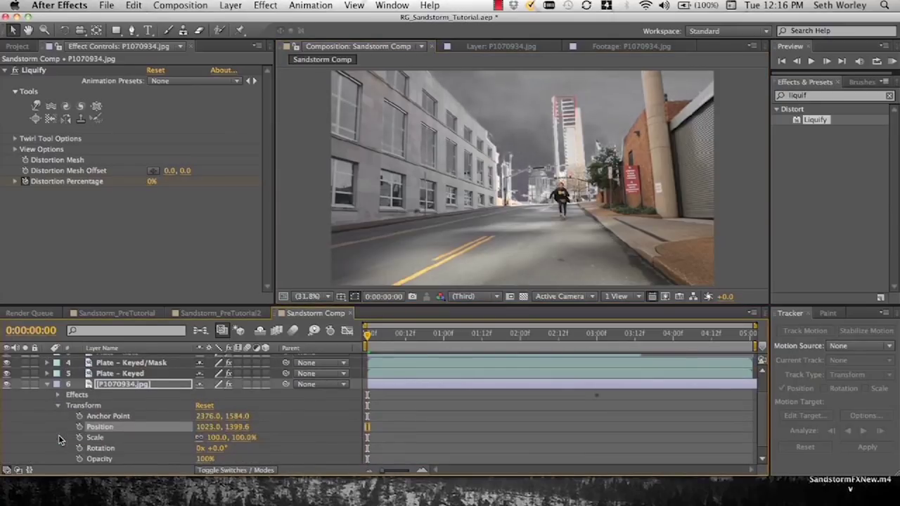
{"action": "left_click", "coordinate": [217, 438]}
{"action": "type", "text": "77"}
{"action": "key", "text": "Return"}
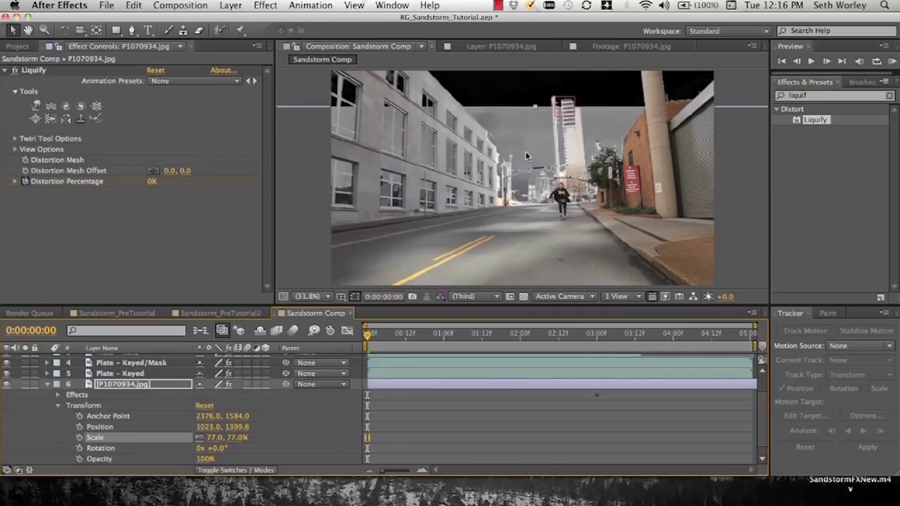
- Move the smoke up to fill the sky, parent it to the Tracking Null, and play back
{"action": "left_click_drag", "start_coordinate": [526, 150], "coordinate": [529, 76]}
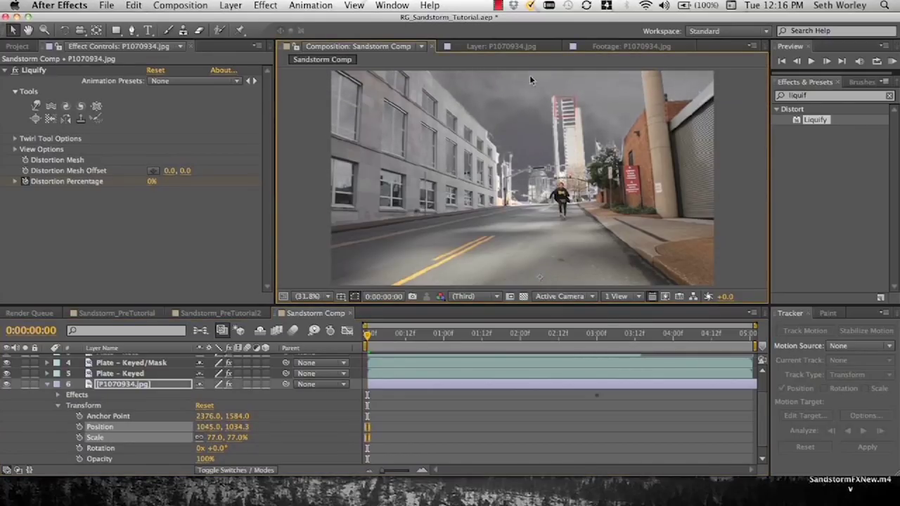
{"action": "scroll", "coordinate": [284, 416], "scroll_direction": "up", "scroll_amount": 2}
{"action": "left_click_drag", "start_coordinate": [285, 413], "coordinate": [138, 372]}
{"action": "left_click", "coordinate": [301, 442]}
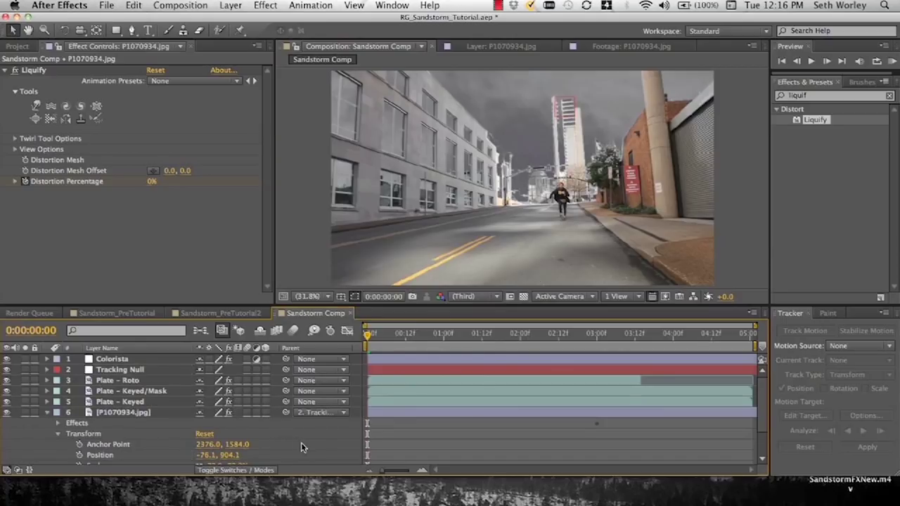
{"action": "key", "text": "space"}
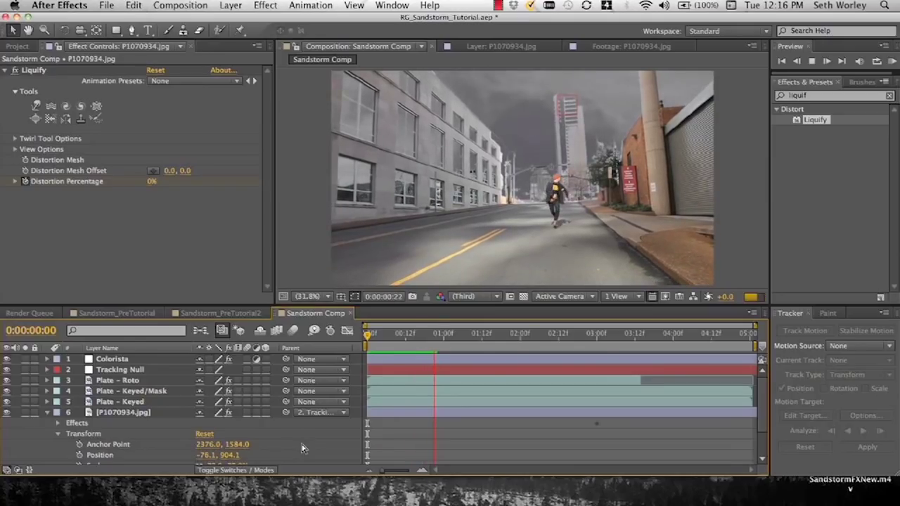
{"action": "scroll", "coordinate": [99, 431], "scroll_direction": "down", "scroll_amount": 2}
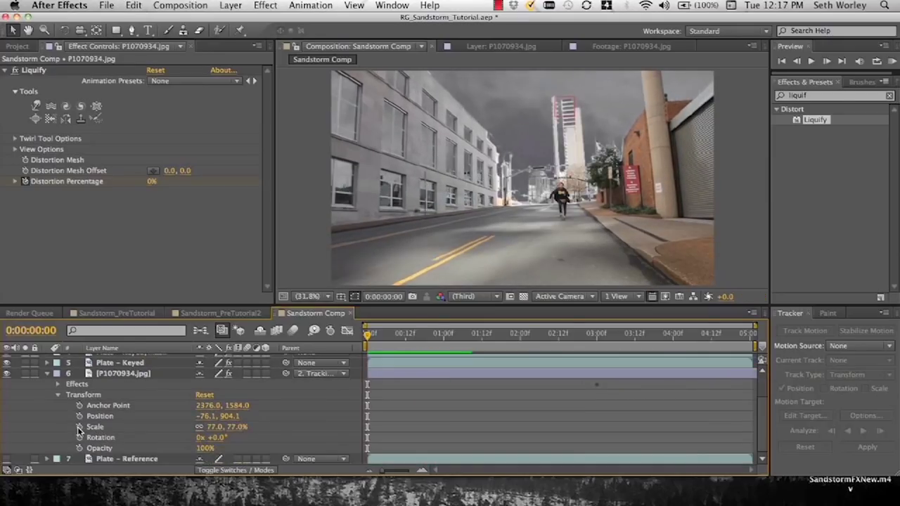
- Keyframe Scale from 77% at the start to 100% at 0:00:05:00 and preview the push-in
{"action": "left_click", "coordinate": [79, 426]}
{"action": "left_click_drag", "start_coordinate": [675, 334], "coordinate": [780, 340]}
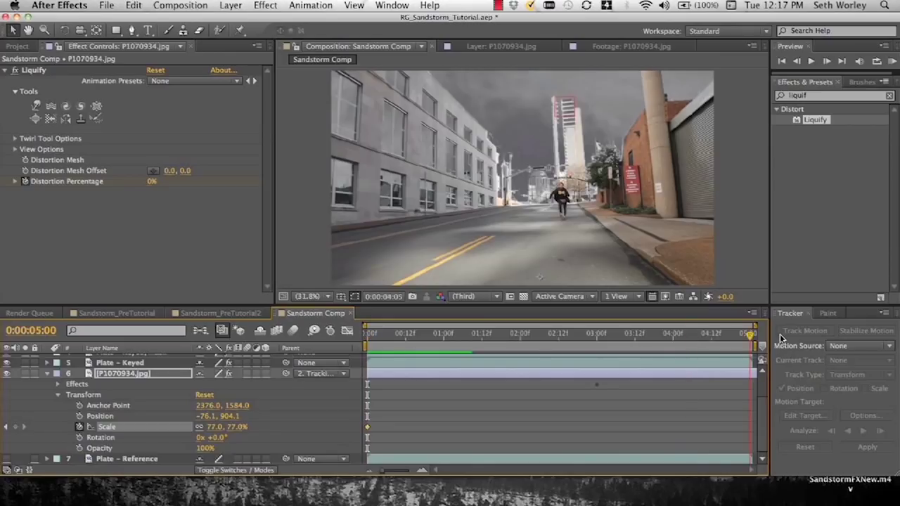
{"action": "left_click", "coordinate": [214, 426]}
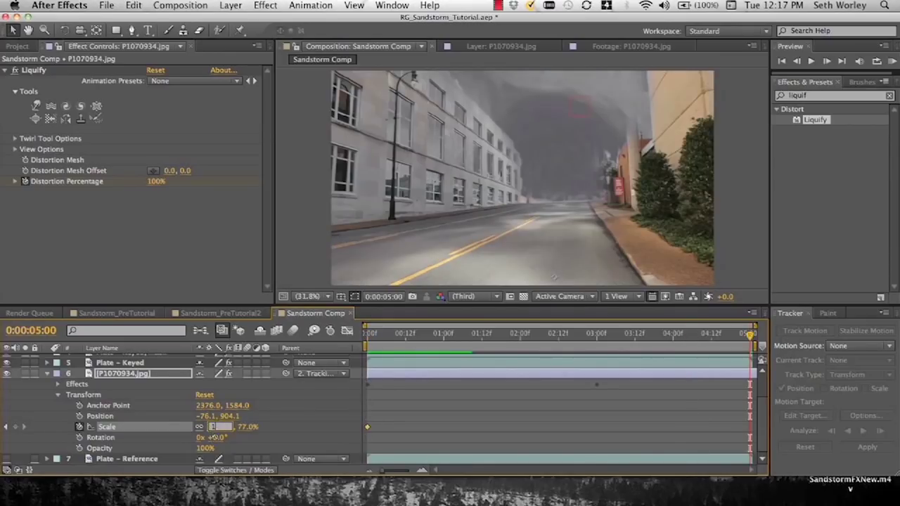
{"action": "type", "text": "100"}
{"action": "key", "text": "Return"}
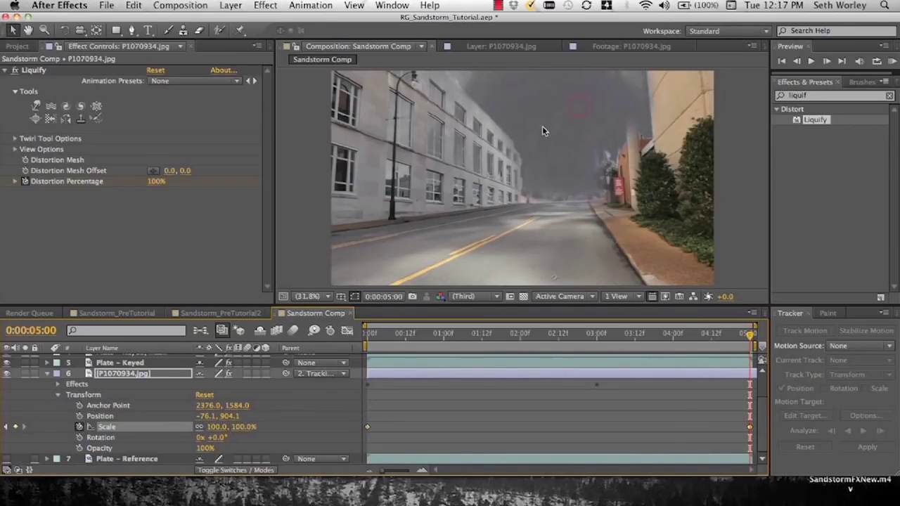
{"action": "left_click_drag", "start_coordinate": [653, 334], "coordinate": [618, 334]}
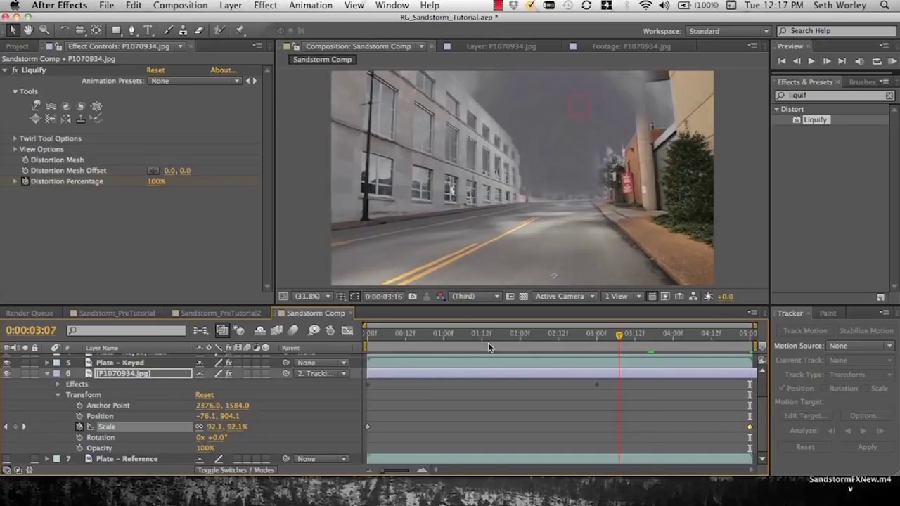
{"action": "key", "text": "Home"}
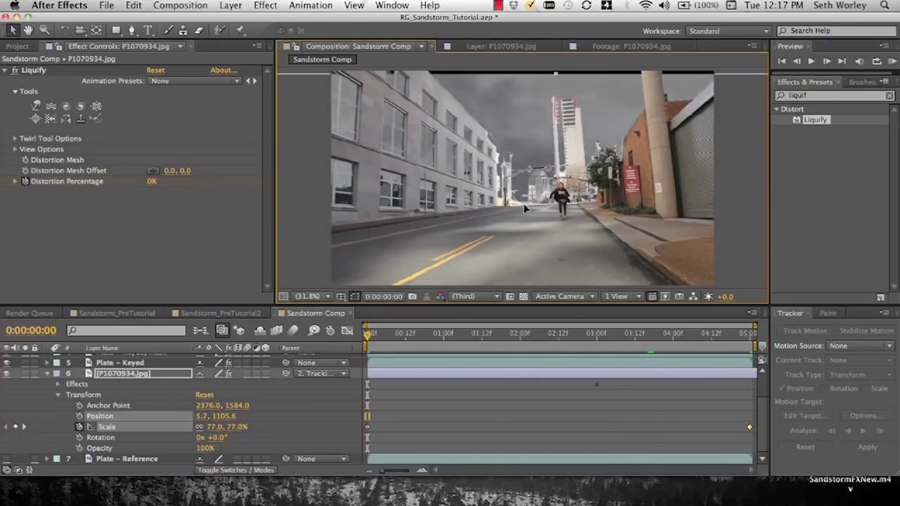
{"action": "key", "text": "space"}
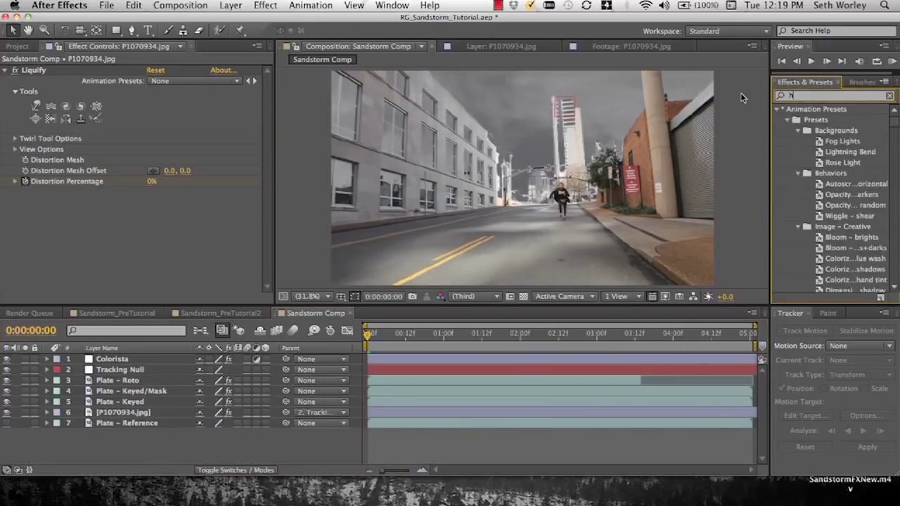
- Apply Hue/Saturation to P1070934.jpg with Colorize on and hue shifted to about +31°
{"action": "type", "text": "hue"}
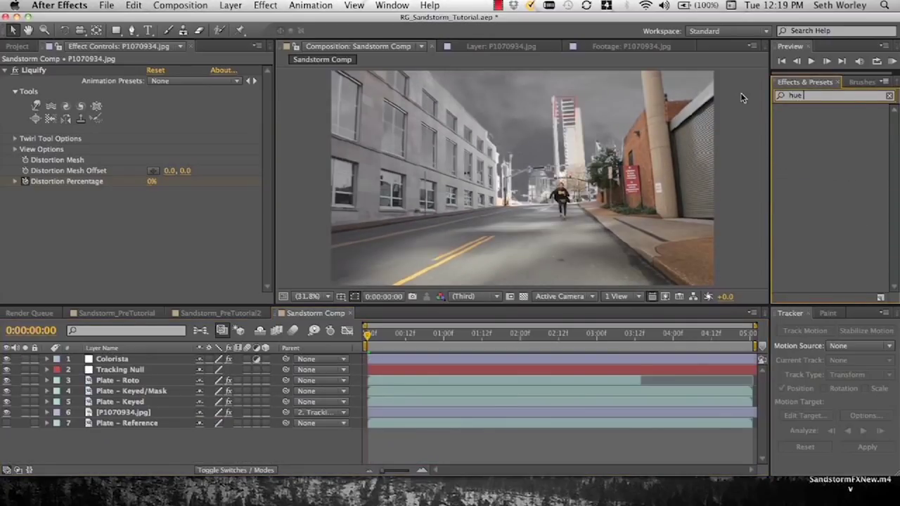
{"action": "left_click_drag", "start_coordinate": [828, 173], "coordinate": [123, 415]}
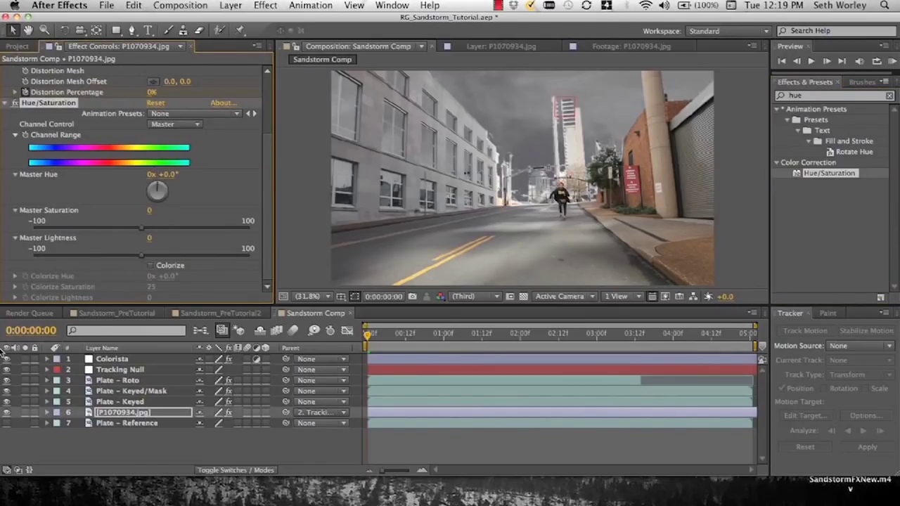
{"action": "left_click", "coordinate": [149, 268]}
{"action": "left_click_drag", "start_coordinate": [171, 275], "coordinate": [181, 276]}
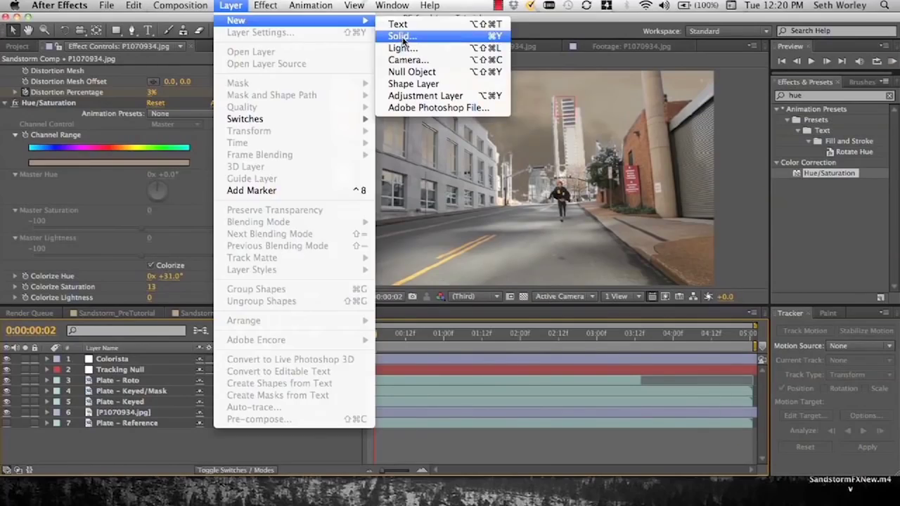
- Create a black solid named Particular – Plume BG and place it below Plate – Keyed
{"action": "left_click", "coordinate": [402, 36]}
{"action": "type", "text": "Particular - Plume BG"}
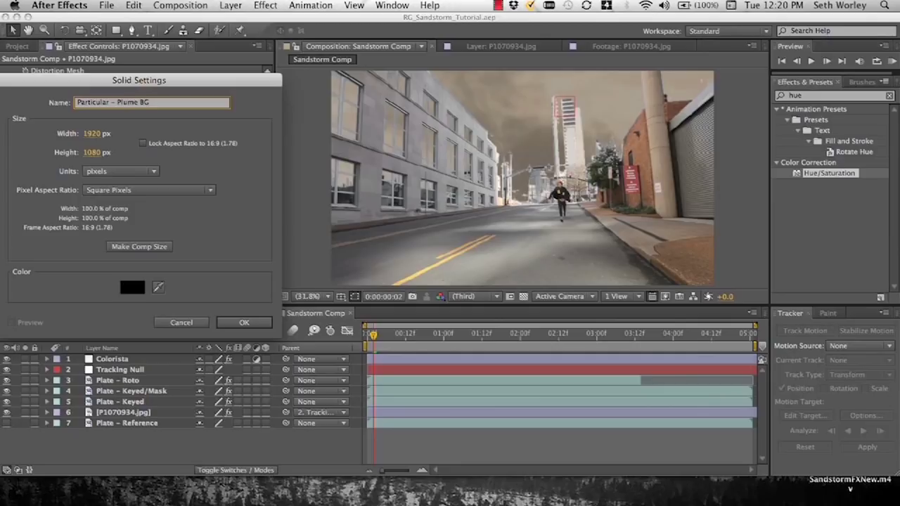
{"action": "key", "text": "Return"}
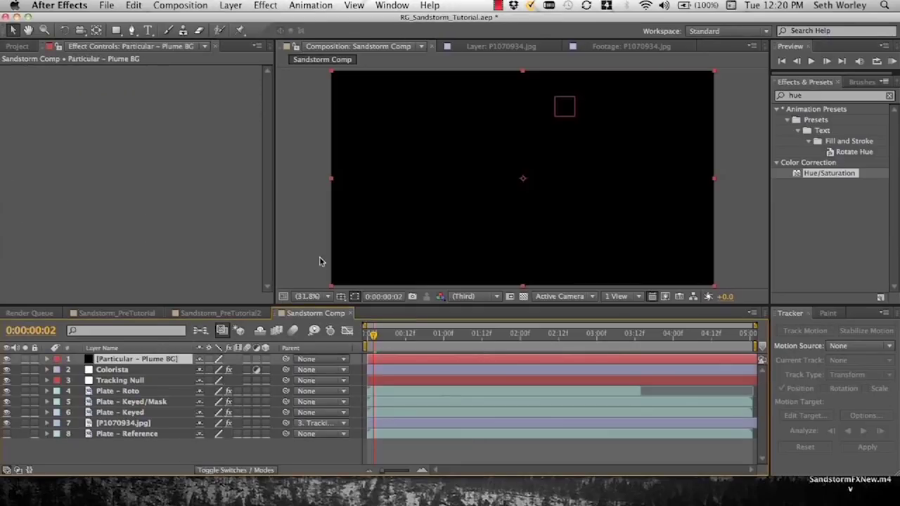
{"action": "left_click_drag", "start_coordinate": [130, 362], "coordinate": [144, 420]}
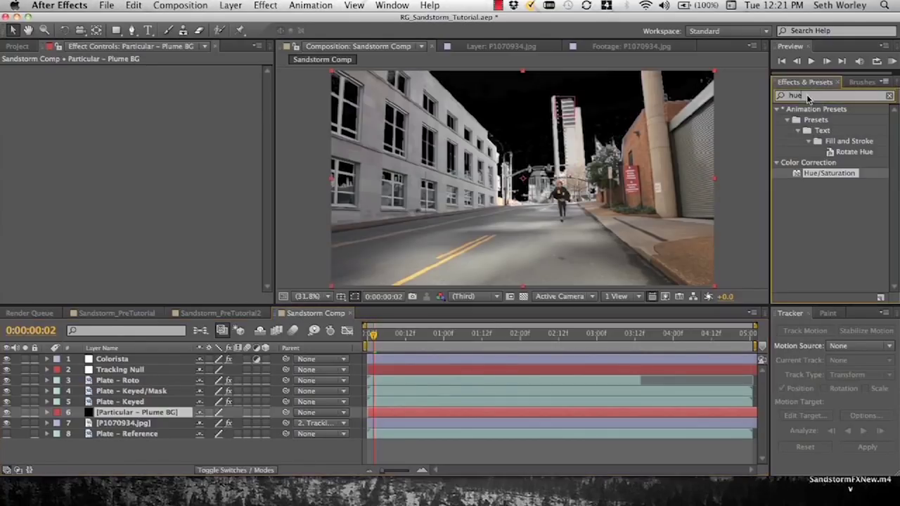
- Search for Trapcode Particular and apply it to the Plume BG solid
{"action": "double_click", "coordinate": [808, 96]}
{"action": "type", "text": "particular"}
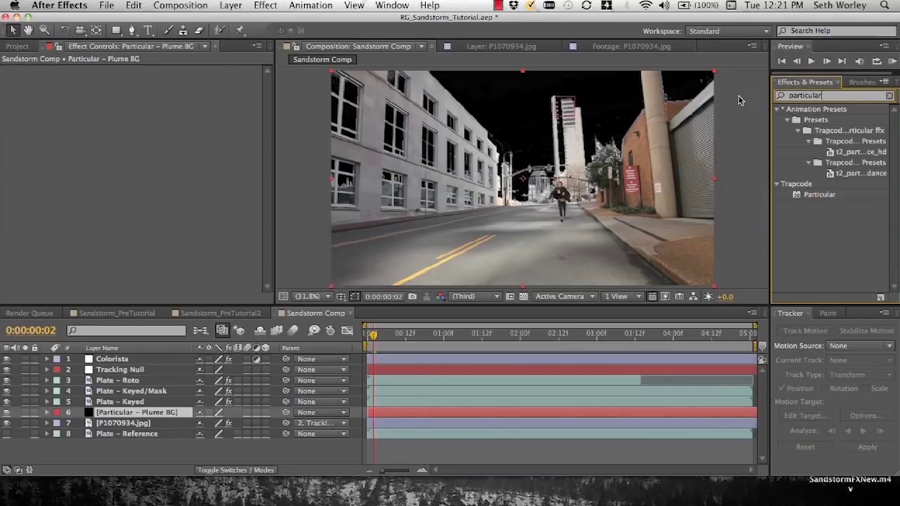
{"action": "left_click_drag", "start_coordinate": [819, 194], "coordinate": [107, 408]}
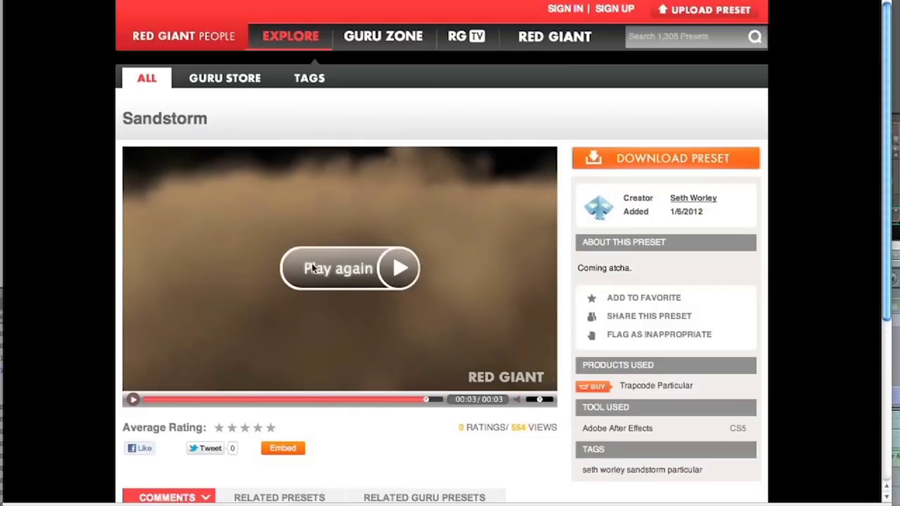
{"action": "left_click", "coordinate": [312, 268]}
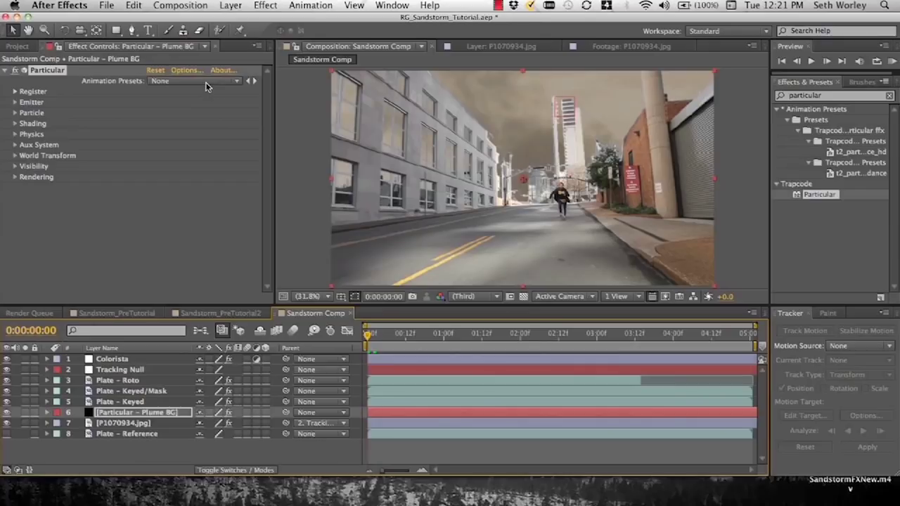
- Load the Sandstorm_PlumeBG preset into Particular and preview the dust plume
{"action": "left_click", "coordinate": [206, 85]}
{"action": "scroll", "coordinate": [220, 198], "scroll_direction": "down", "scroll_amount": 10}
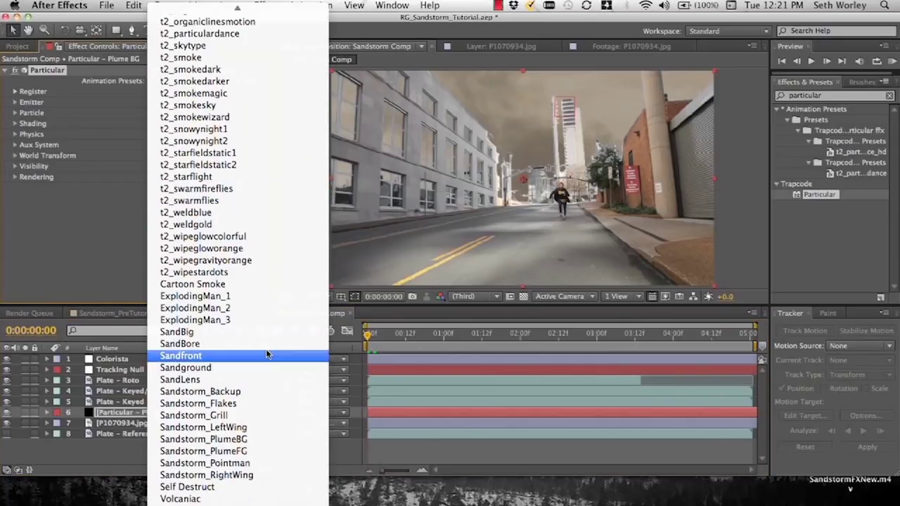
{"action": "left_click", "coordinate": [253, 439]}
{"action": "key", "text": "space"}
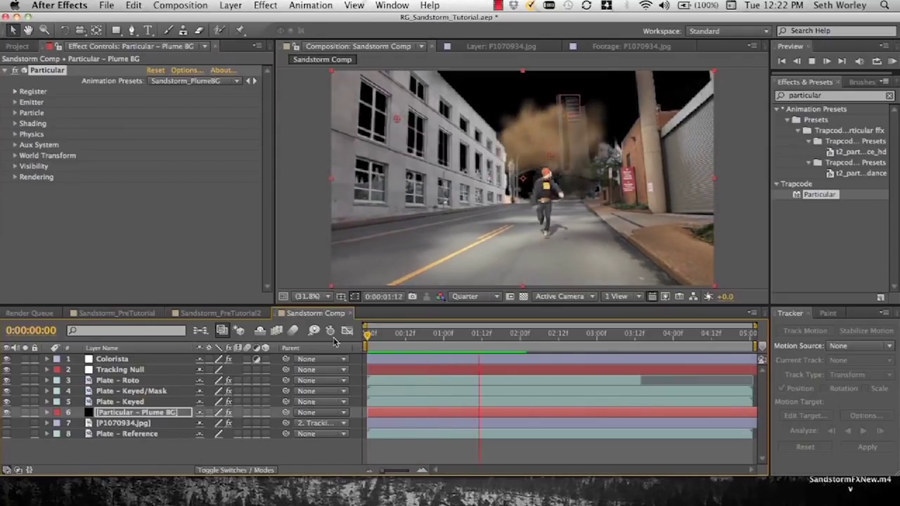
{"action": "left_click", "coordinate": [231, 5]}
- Create a black solid Particular – Plume FG under Plate – Roto and apply Particular to it
{"action": "mouse_move", "coordinate": [244, 22]}
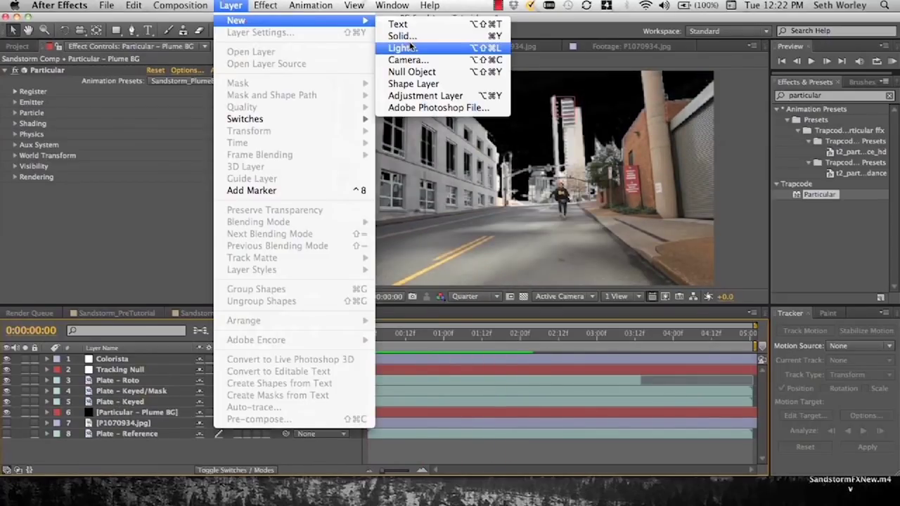
{"action": "left_click", "coordinate": [401, 52]}
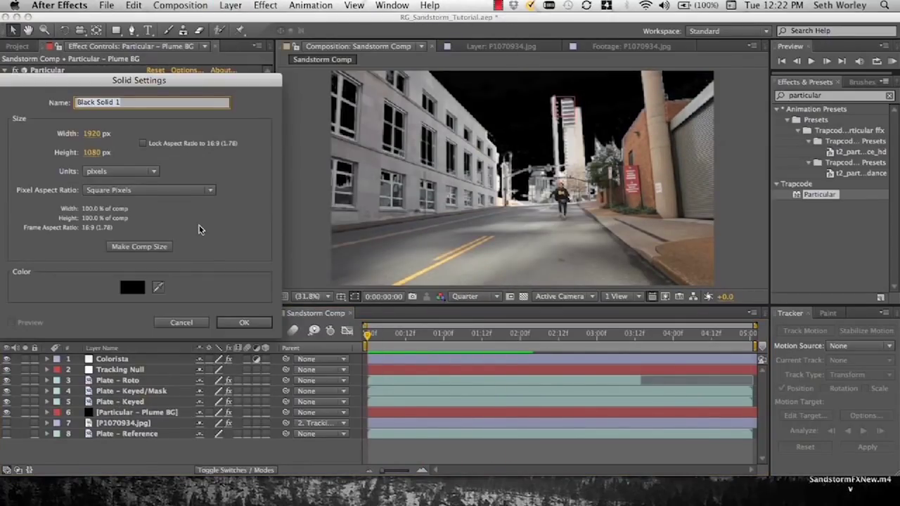
{"action": "type", "text": "Particular – Plume FG"}
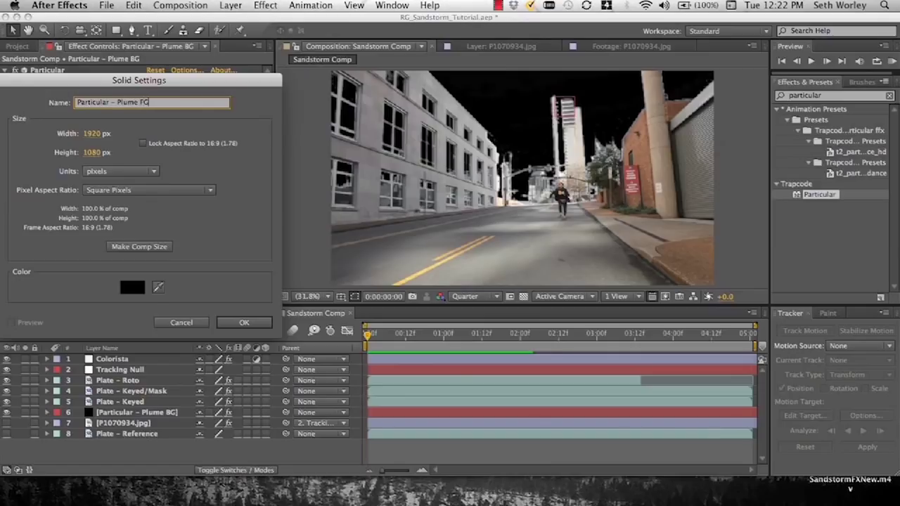
{"action": "key", "text": "Return"}
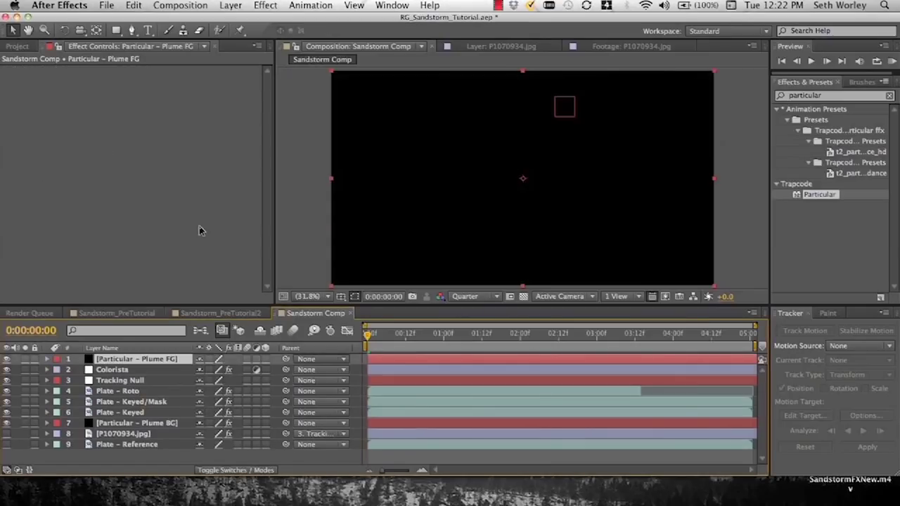
{"action": "left_click_drag", "start_coordinate": [134, 360], "coordinate": [139, 397]}
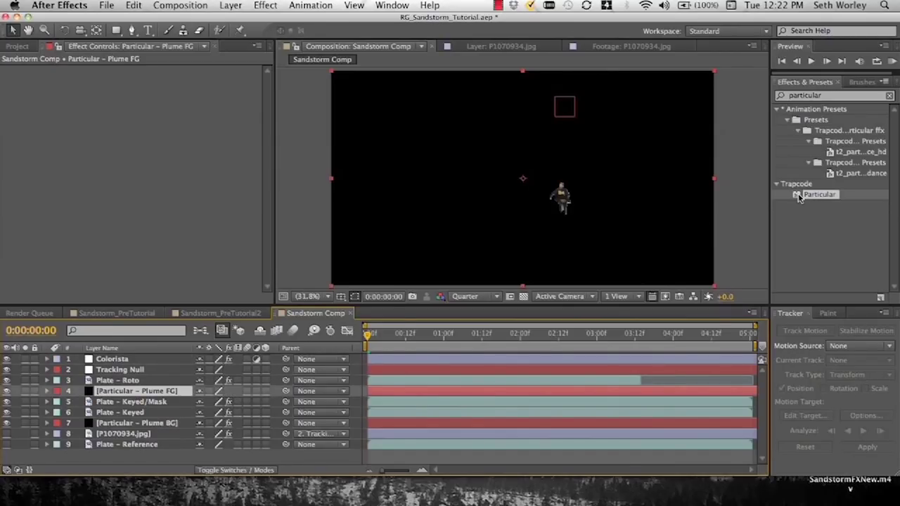
{"action": "left_click_drag", "start_coordinate": [798, 197], "coordinate": [155, 397]}
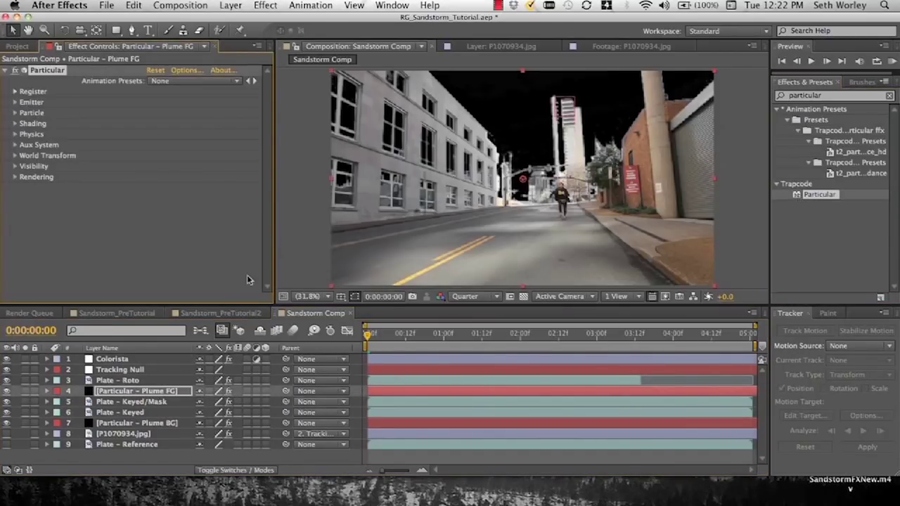
- Load the Sandstorm_PlumeFG preset into Particular and preview layer 4 soloed, then unsolo it
{"action": "left_click", "coordinate": [172, 81]}
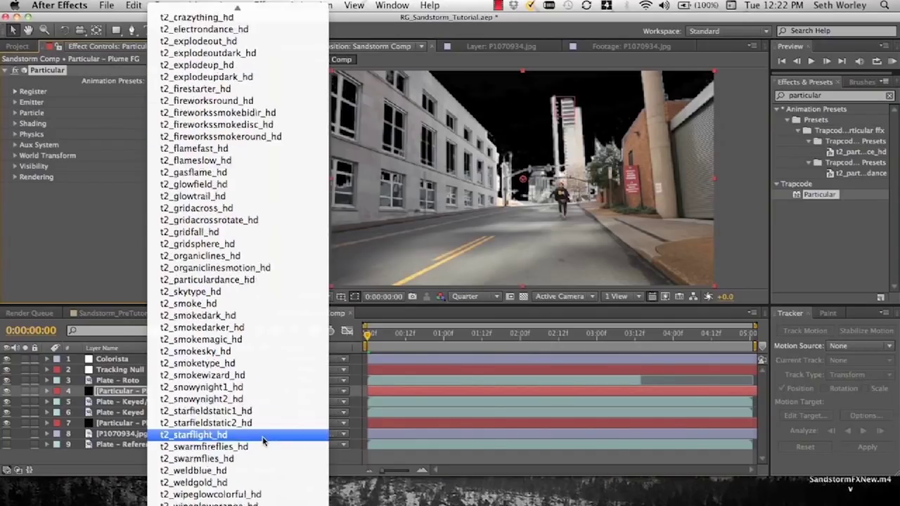
{"action": "scroll", "coordinate": [263, 441], "scroll_direction": "down", "scroll_amount": 10}
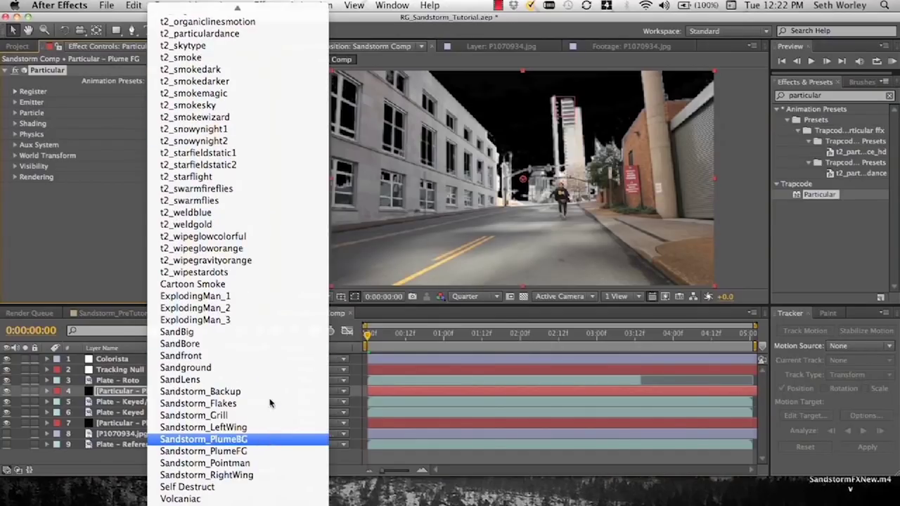
{"action": "left_click", "coordinate": [258, 450]}
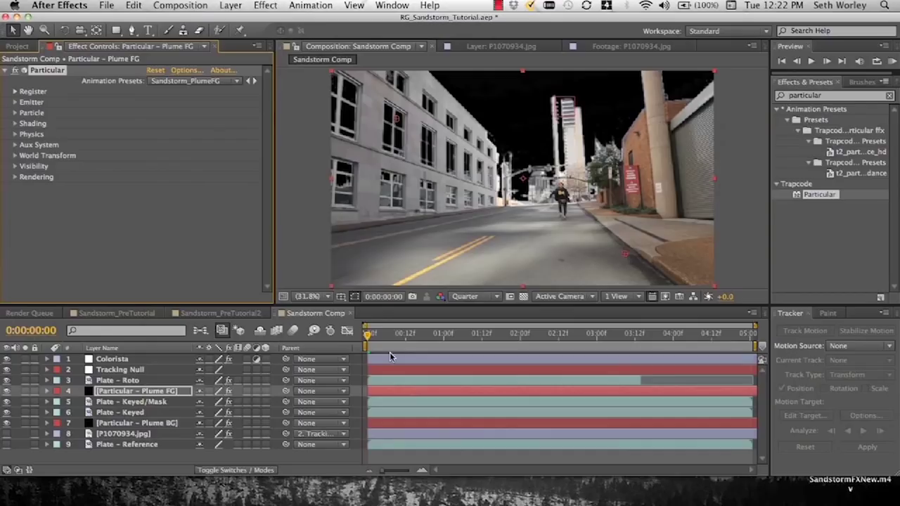
{"action": "left_click", "coordinate": [24, 393]}
{"action": "key", "text": "space"}
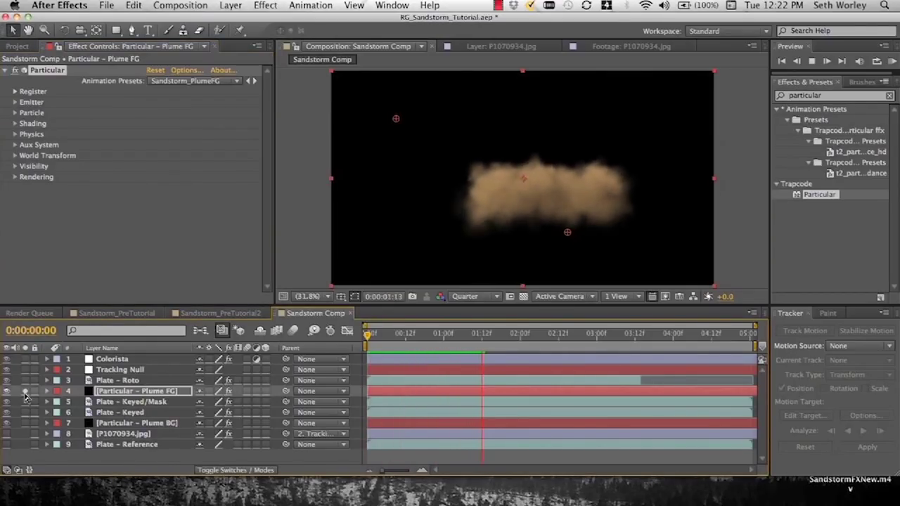
{"action": "left_click", "coordinate": [24, 391]}
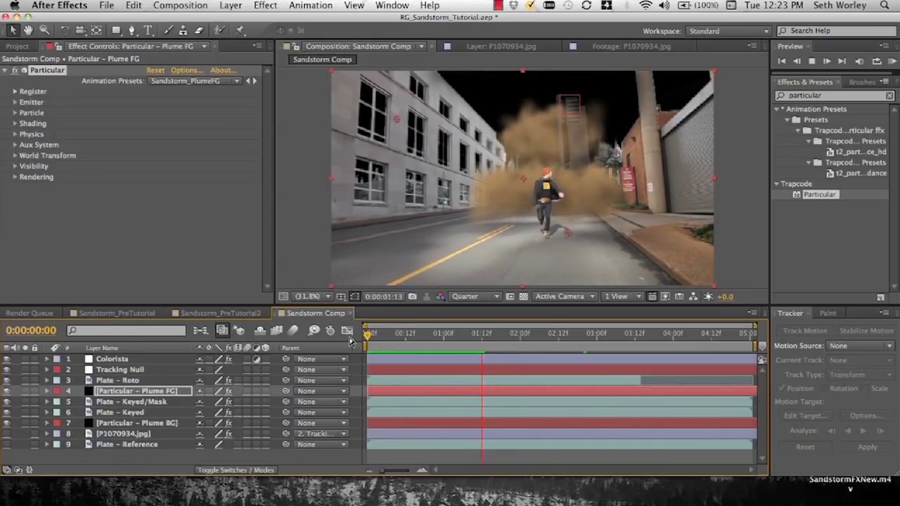
{"action": "left_click", "coordinate": [376, 391]}
- Trim the Plume FG layer's in-point later and preview the foreground dust
{"action": "left_click_drag", "start_coordinate": [376, 388], "coordinate": [427, 390]}
{"action": "left_click", "coordinate": [404, 339]}
{"action": "key", "text": "space"}
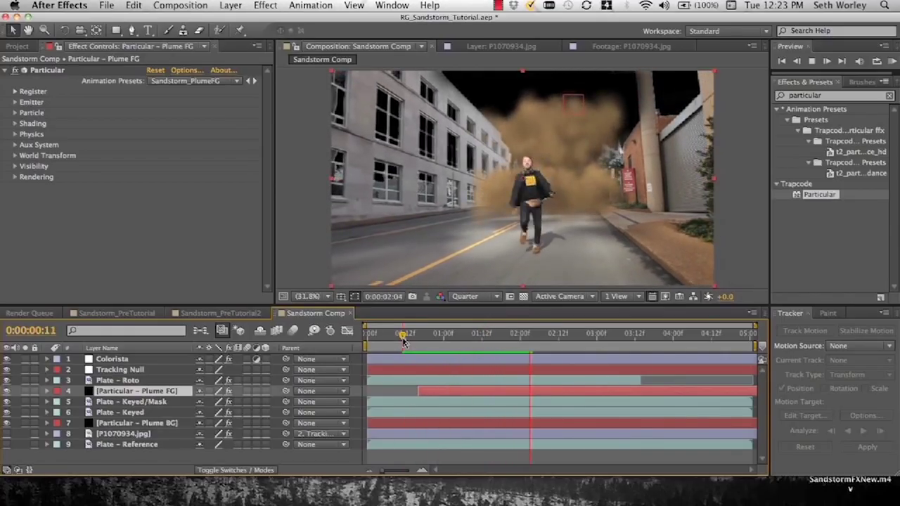
{"action": "key", "text": "space"}
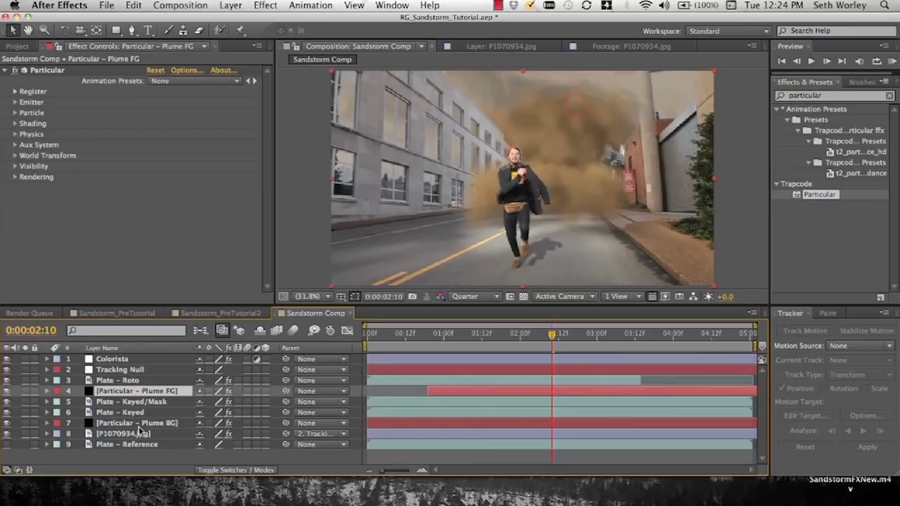
{"action": "left_click", "coordinate": [136, 425]}
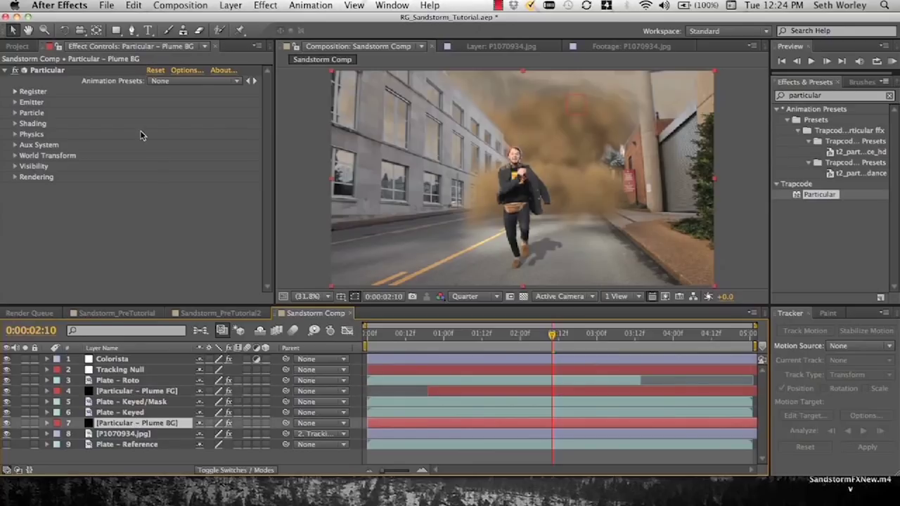
- Set the Plume BG particle colour to a grey smoke tone sampled from the footage
{"action": "left_click", "coordinate": [15, 113]}
{"action": "scroll", "coordinate": [18, 120], "scroll_direction": "down", "scroll_amount": 1}
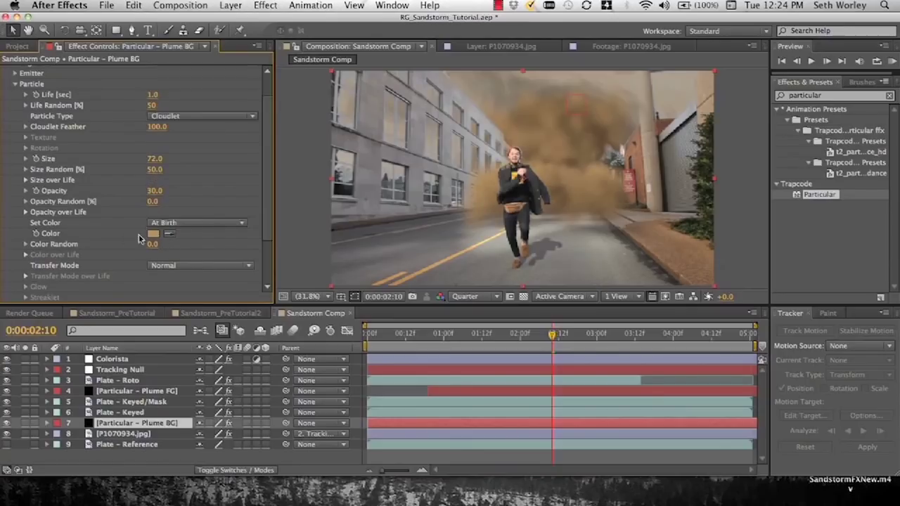
{"action": "left_click", "coordinate": [169, 233]}
{"action": "left_click", "coordinate": [676, 92]}
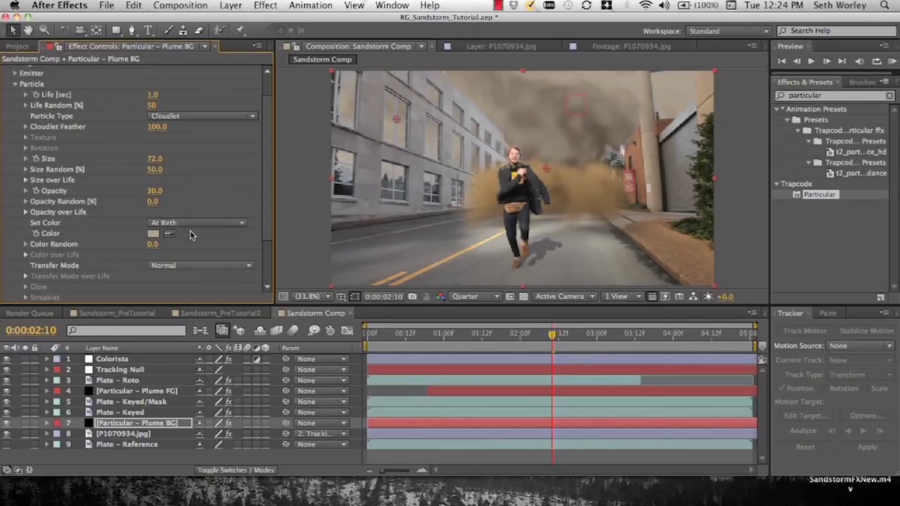
- Apply Hue/Saturation to Plume BG and lower Master Saturation to -44
{"action": "left_click", "coordinate": [830, 95]}
{"action": "type", "text": "hue"}
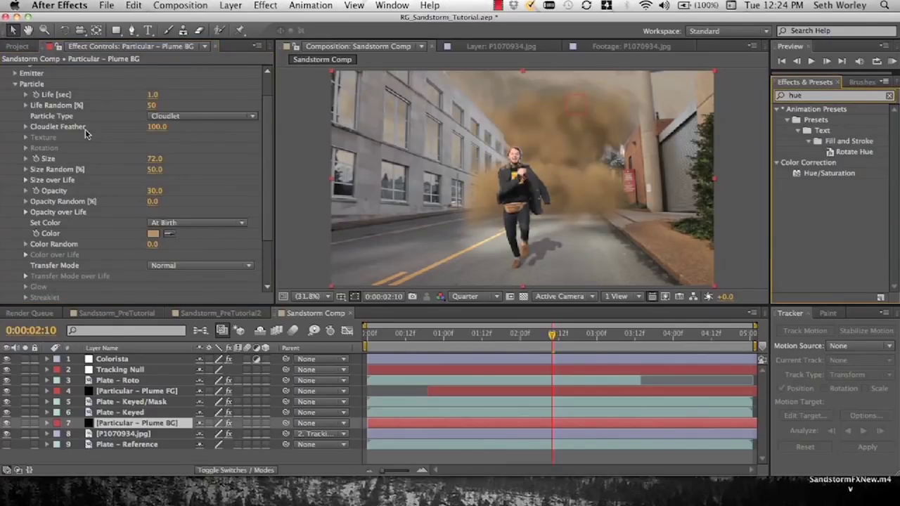
{"action": "scroll", "coordinate": [27, 125], "scroll_direction": "up", "scroll_amount": 1}
{"action": "left_click", "coordinate": [15, 112]}
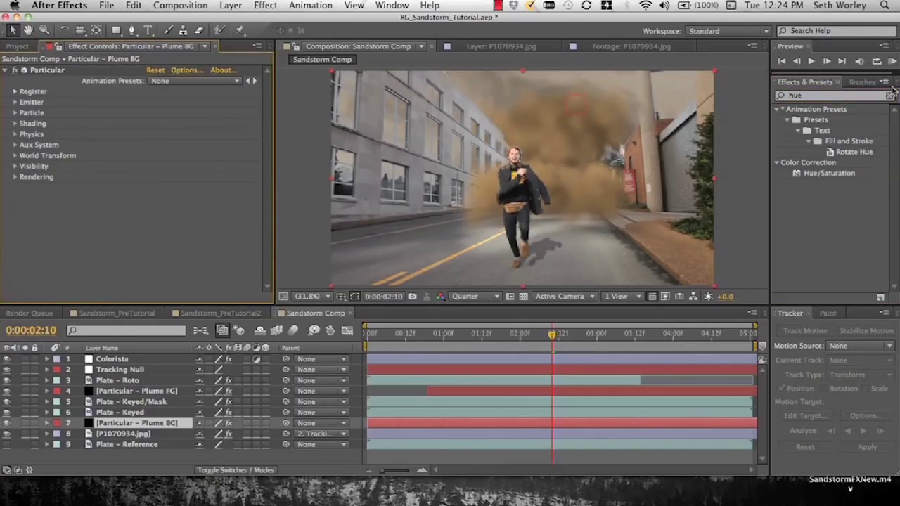
{"action": "left_click_drag", "start_coordinate": [817, 176], "coordinate": [401, 227]}
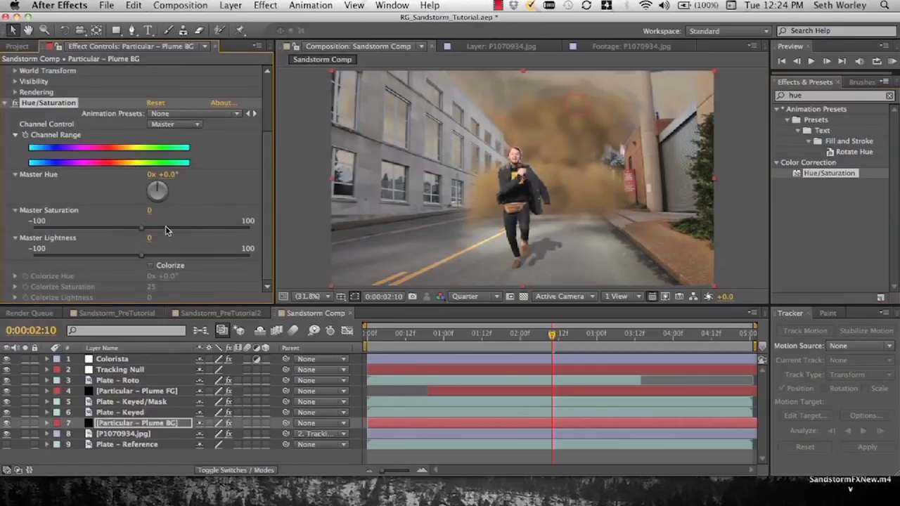
{"action": "left_click_drag", "start_coordinate": [125, 228], "coordinate": [96, 230]}
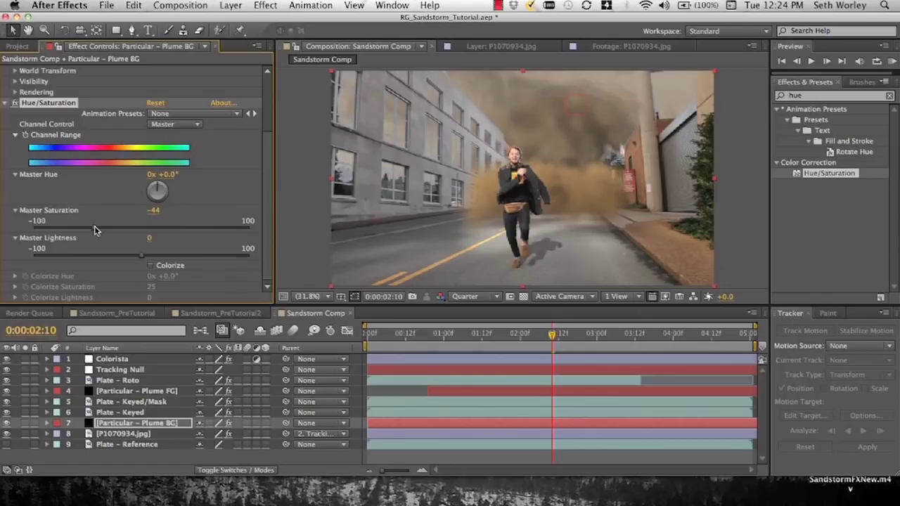
{"action": "left_click", "coordinate": [231, 4]}
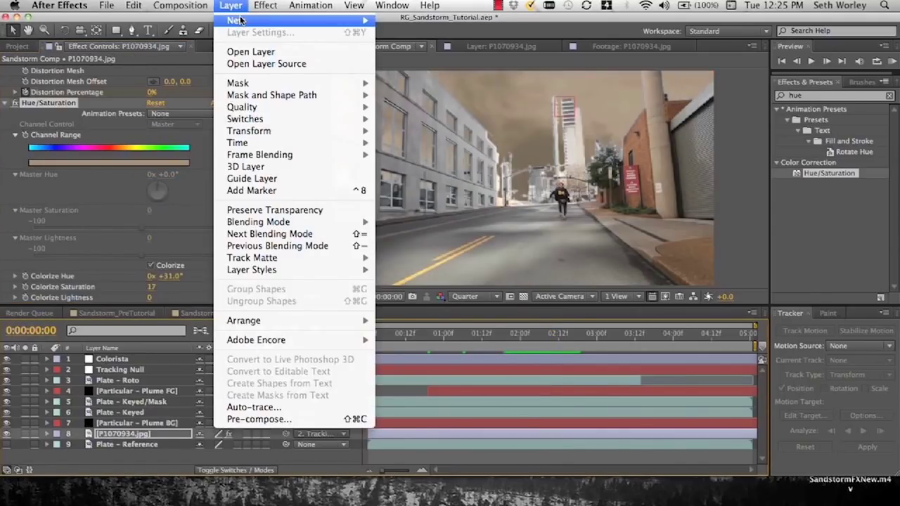
- Create a solid named Particular – Flakes and place it third, below Colorista
{"action": "mouse_move", "coordinate": [242, 20]}
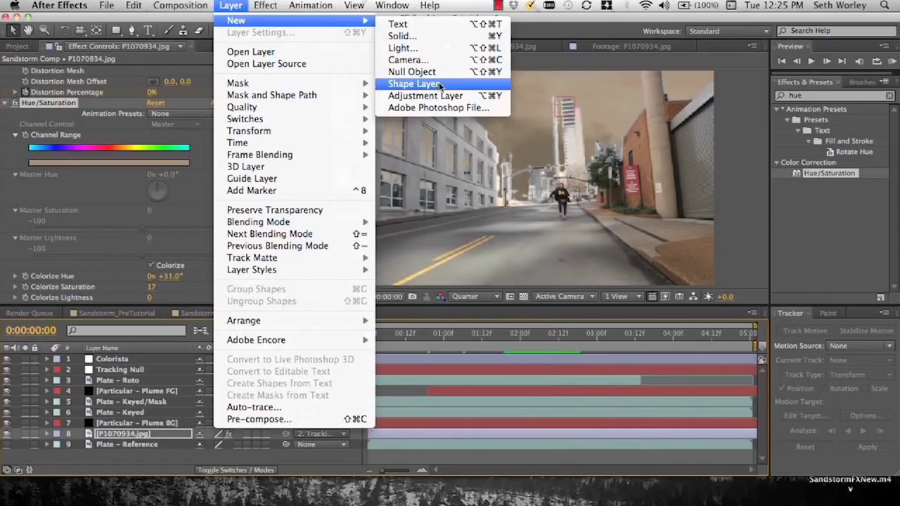
{"action": "left_click", "coordinate": [426, 36]}
{"action": "type", "text": "Particular – Flakes"}
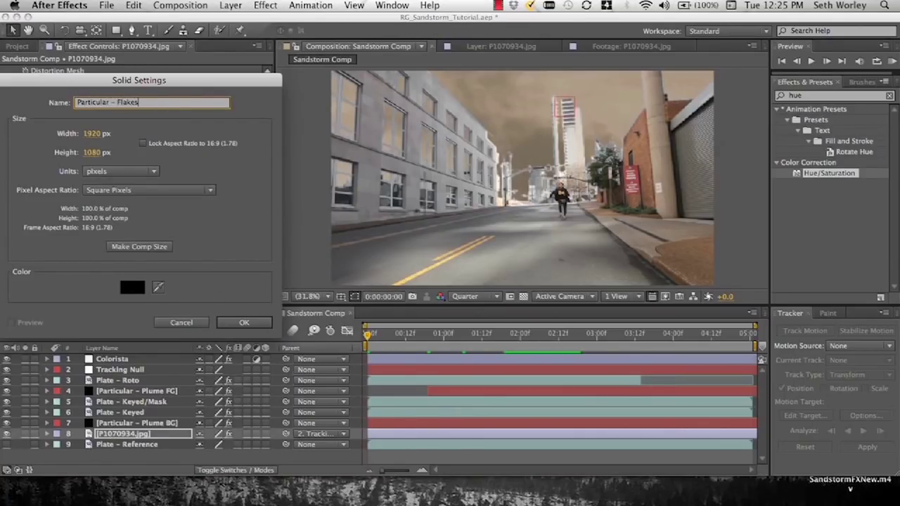
{"action": "key", "text": "Return"}
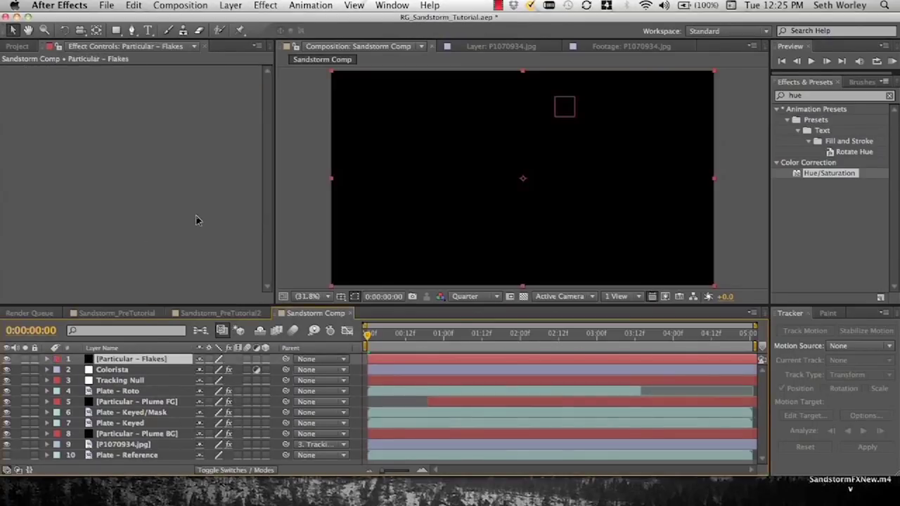
{"action": "left_click_drag", "start_coordinate": [128, 362], "coordinate": [133, 383]}
- Apply Particular with the Sandstorm_Flakes preset to the Flakes solid and preview it soloed
{"action": "type", "text": "parti"}
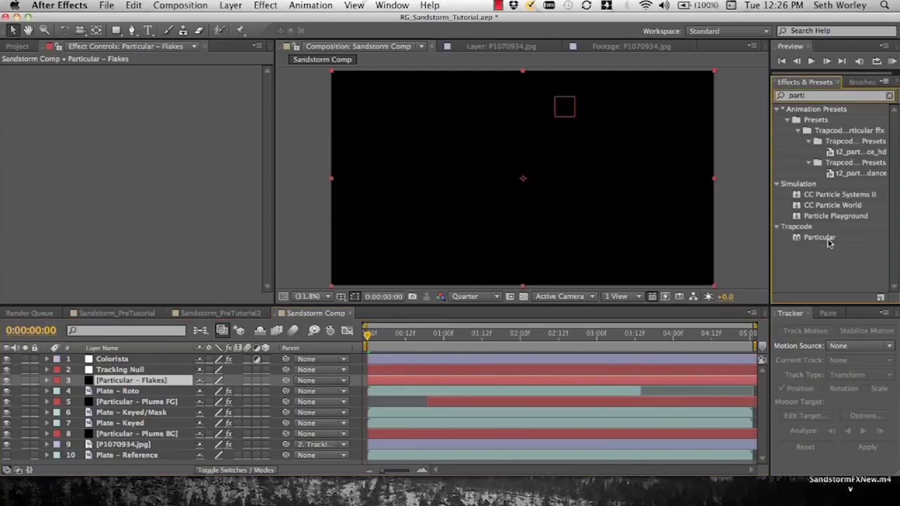
{"action": "left_click_drag", "start_coordinate": [820, 236], "coordinate": [490, 223]}
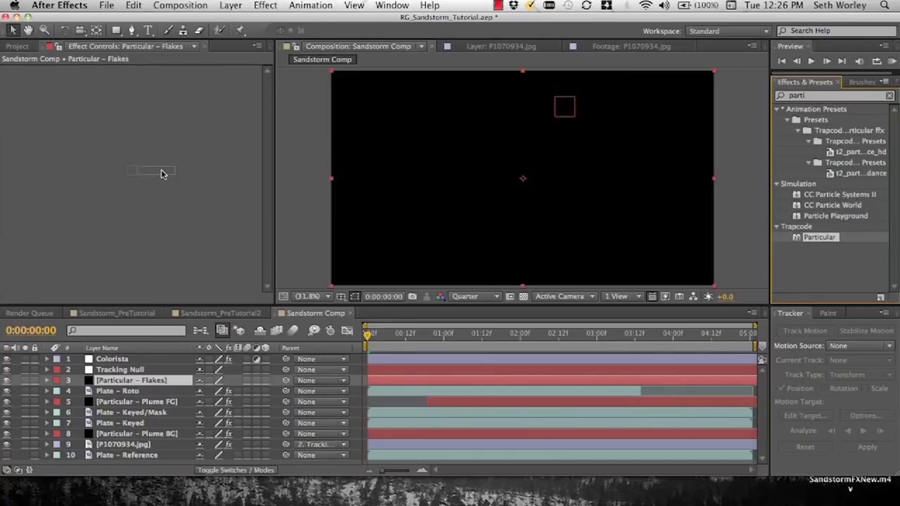
{"action": "left_click", "coordinate": [178, 82]}
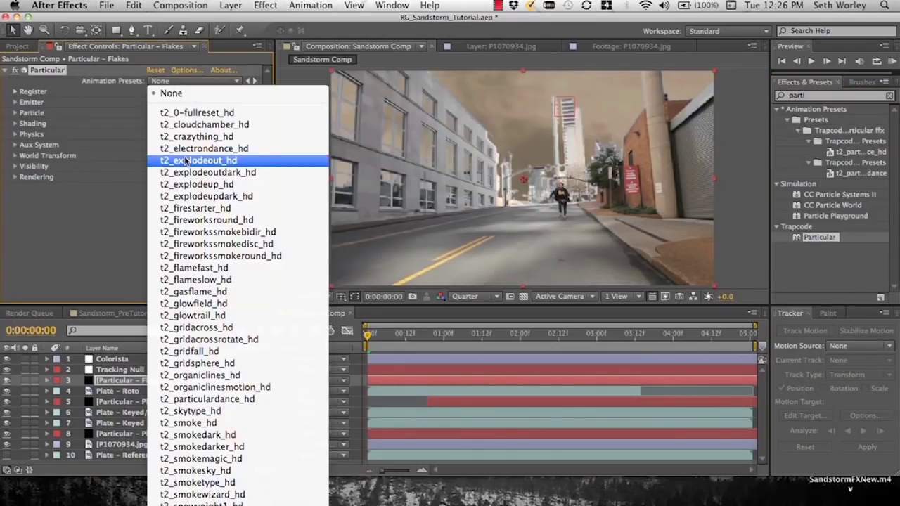
{"action": "scroll", "coordinate": [181, 162], "scroll_direction": "down", "scroll_amount": 10}
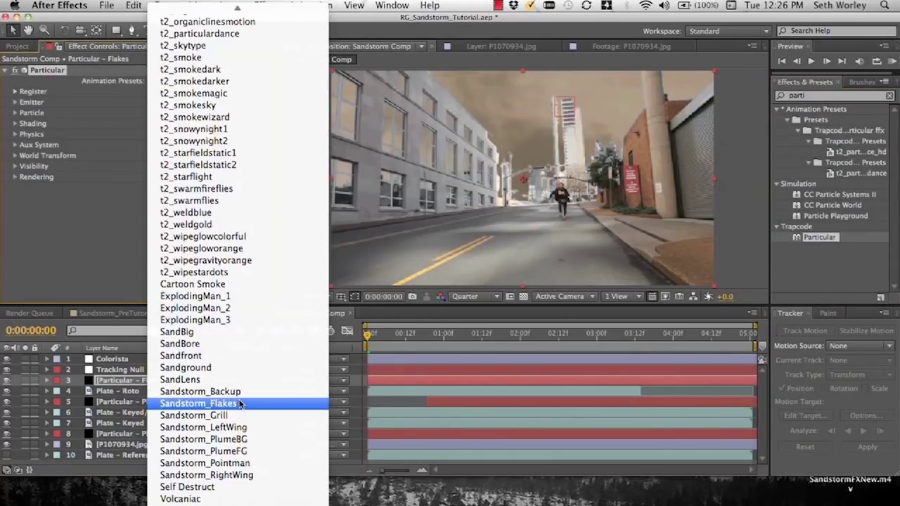
{"action": "left_click", "coordinate": [257, 403]}
{"action": "left_click", "coordinate": [24, 380]}
{"action": "key", "text": "KP_0"}
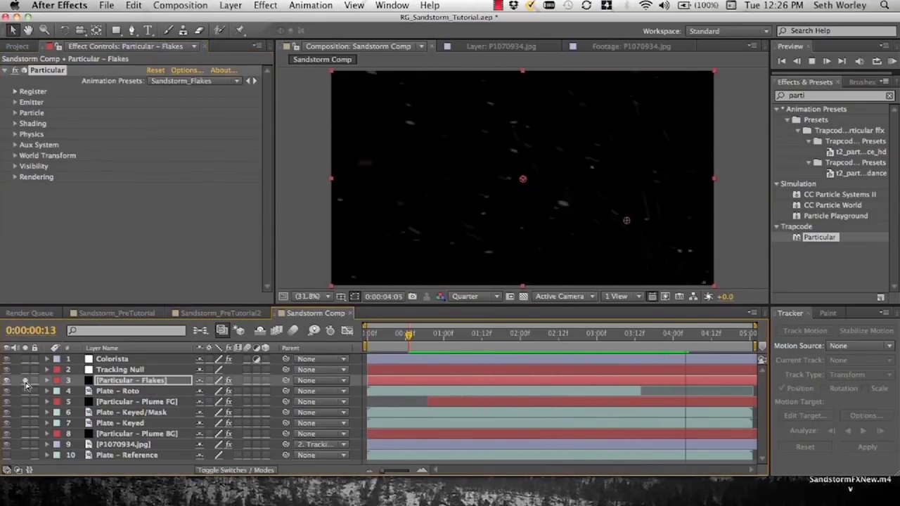
{"action": "left_click", "coordinate": [25, 380]}
- Apply RG Shadow to Particular – Plume FG with Align Axis set to Top
{"action": "left_click", "coordinate": [138, 402]}
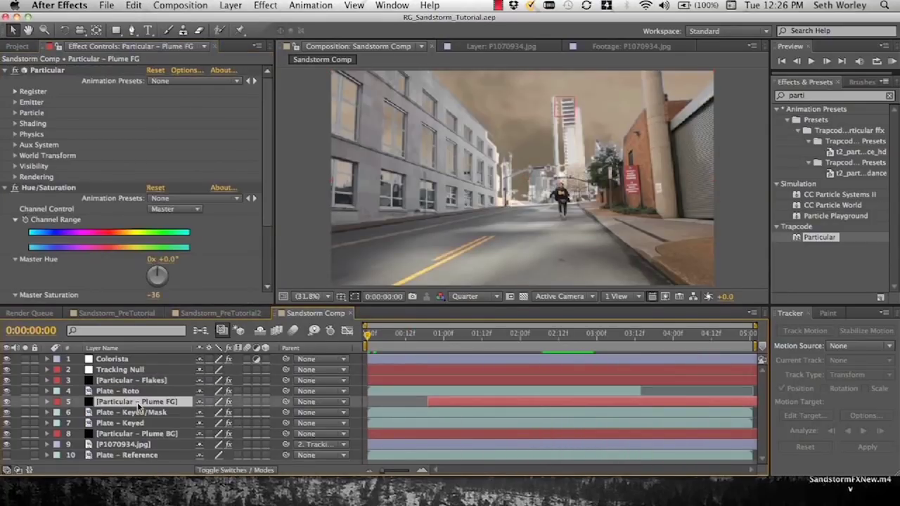
{"action": "left_click", "coordinate": [6, 188]}
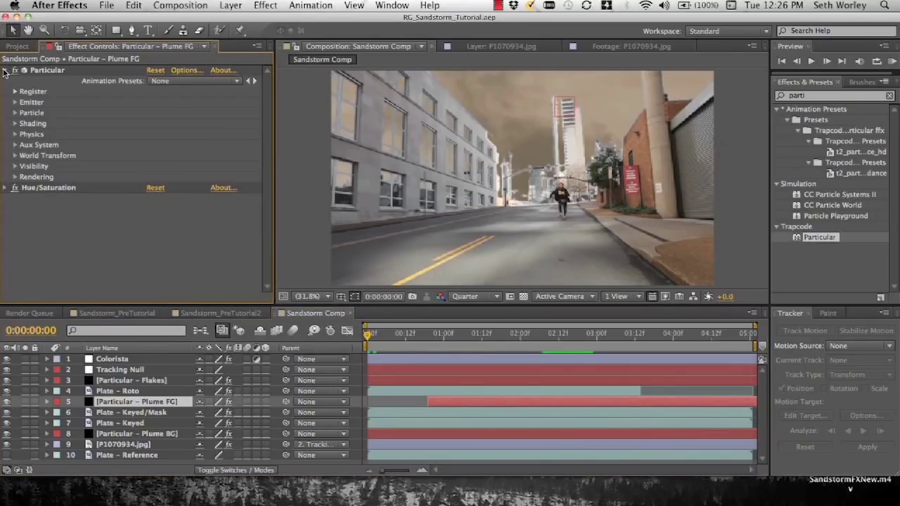
{"action": "left_click", "coordinate": [6, 71]}
{"action": "left_click", "coordinate": [827, 95]}
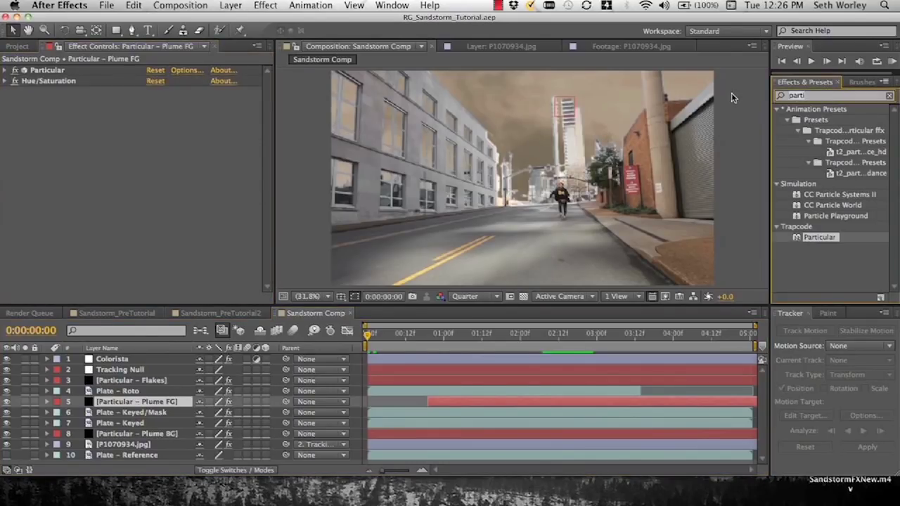
{"action": "type", "text": "shadow"}
{"action": "scroll", "coordinate": [871, 253], "scroll_direction": "down", "scroll_amount": 2}
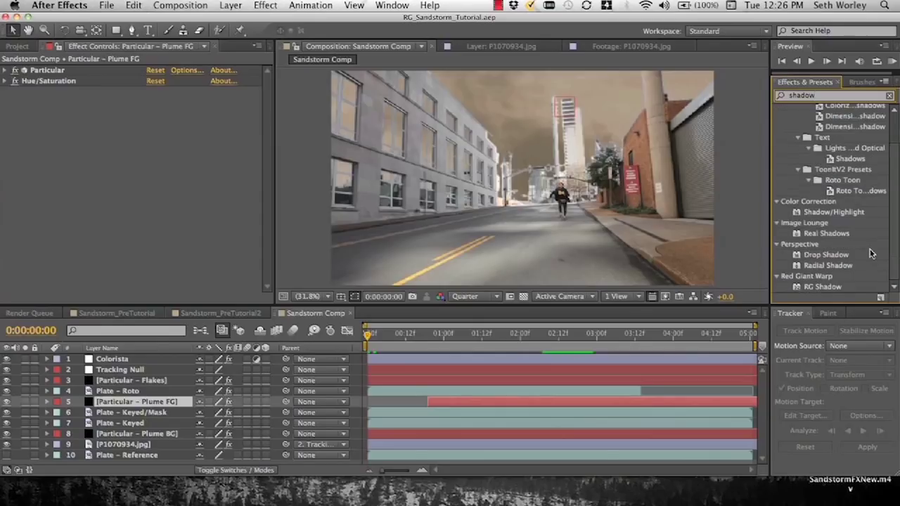
{"action": "left_click_drag", "start_coordinate": [821, 286], "coordinate": [107, 159]}
{"action": "left_click", "coordinate": [186, 92]}
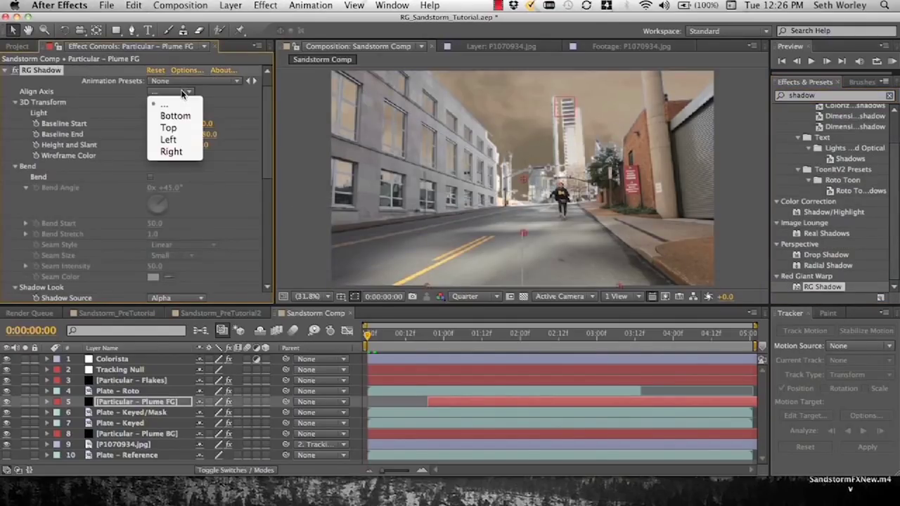
{"action": "left_click", "coordinate": [176, 130]}
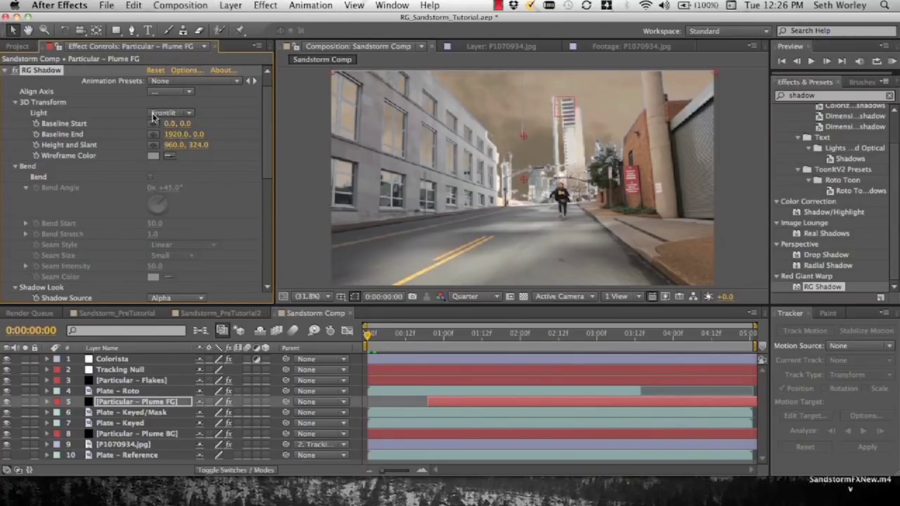
- Adjust the shadow's Height and Slant point to 941.1, 320.9 while previewing across frames
{"action": "left_click", "coordinate": [472, 338]}
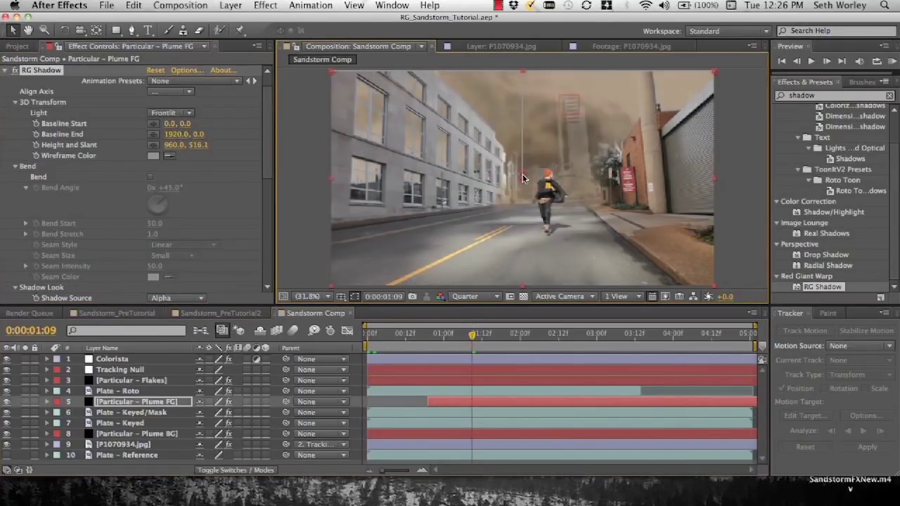
{"action": "left_click_drag", "start_coordinate": [522, 138], "coordinate": [521, 148]}
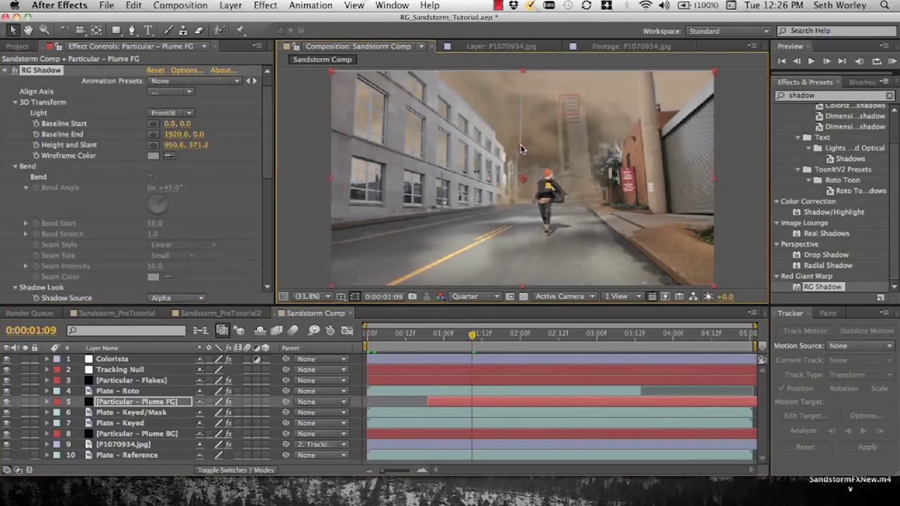
{"action": "left_click", "coordinate": [539, 338]}
{"action": "left_click_drag", "start_coordinate": [519, 147], "coordinate": [521, 144]}
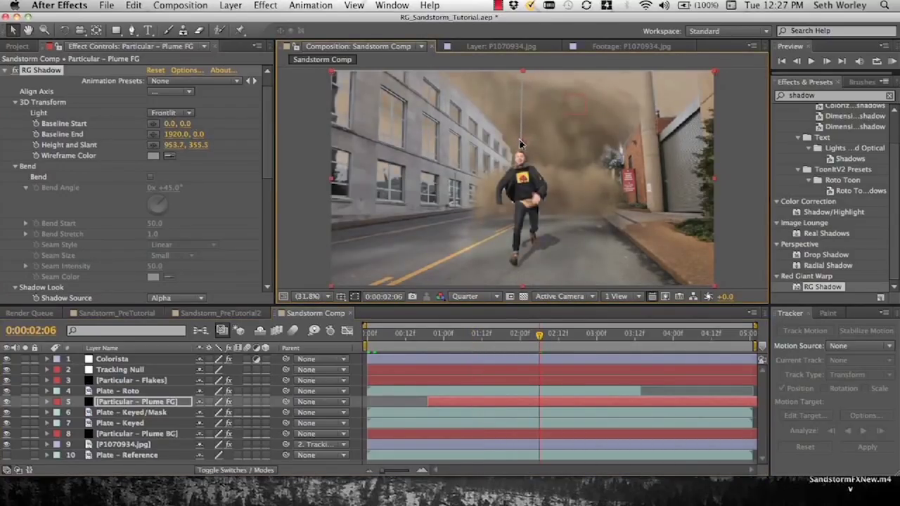
{"action": "key", "text": "space"}
{"action": "key", "text": "space"}
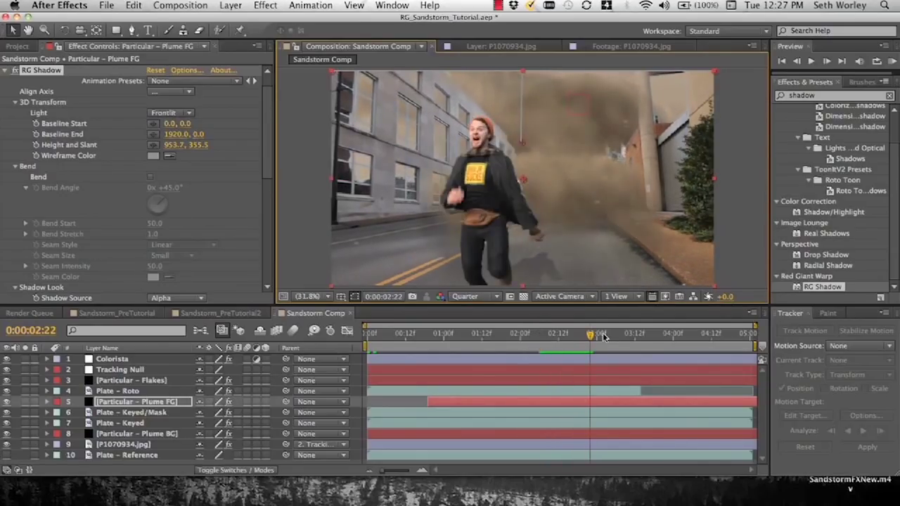
{"action": "left_click", "coordinate": [490, 336]}
{"action": "key", "text": "space"}
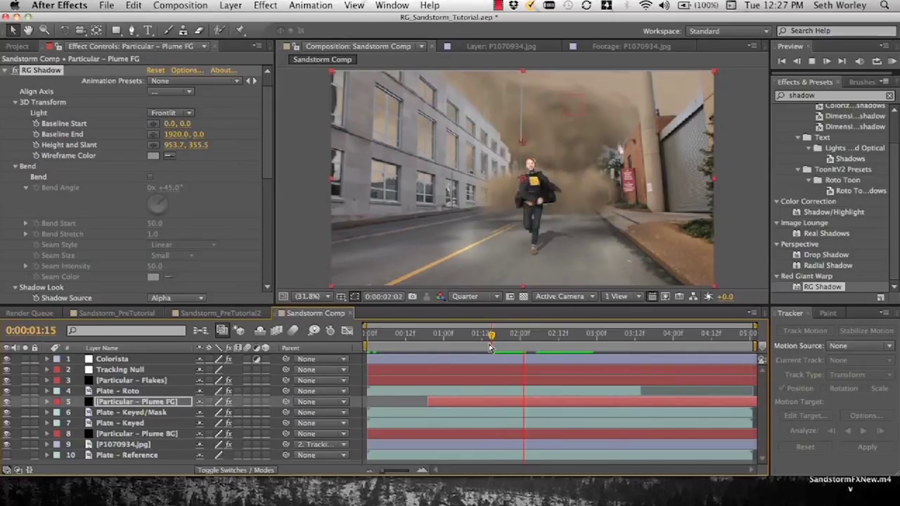
{"action": "left_click_drag", "start_coordinate": [523, 145], "coordinate": [518, 137]}
{"action": "key", "text": "space"}
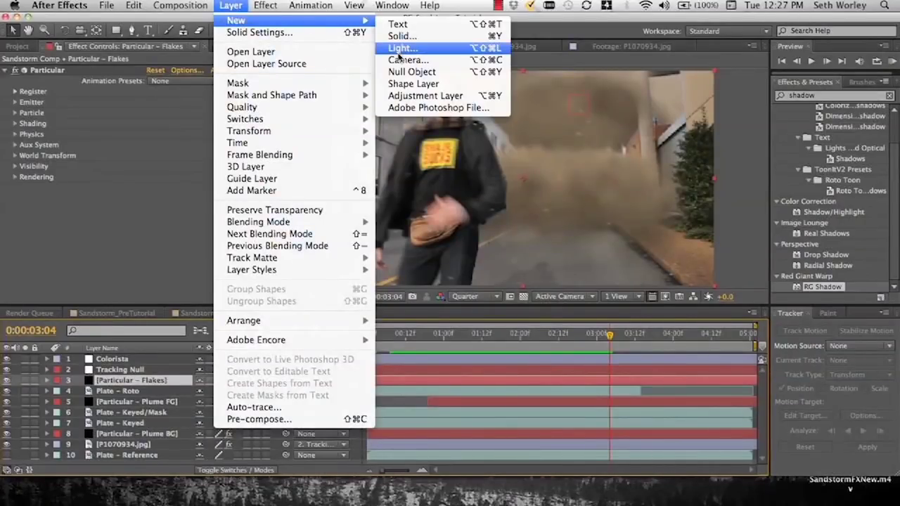
- Add a top adjustment layer named Flare and apply Knoll Light Factory to it
{"action": "left_click", "coordinate": [425, 92]}
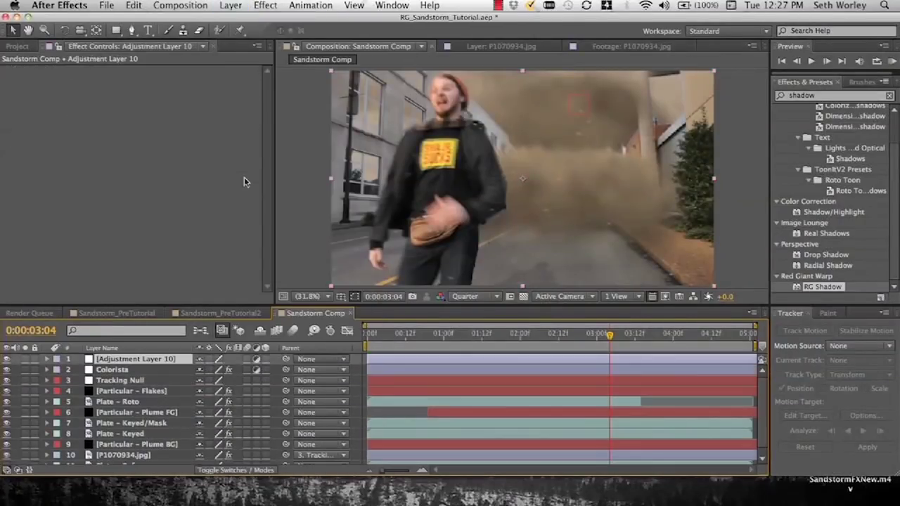
{"action": "right_click", "coordinate": [138, 362]}
{"action": "key", "text": "Escape"}
{"action": "key", "text": "Return"}
{"action": "type", "text": "Flare"}
{"action": "key", "text": "Return"}
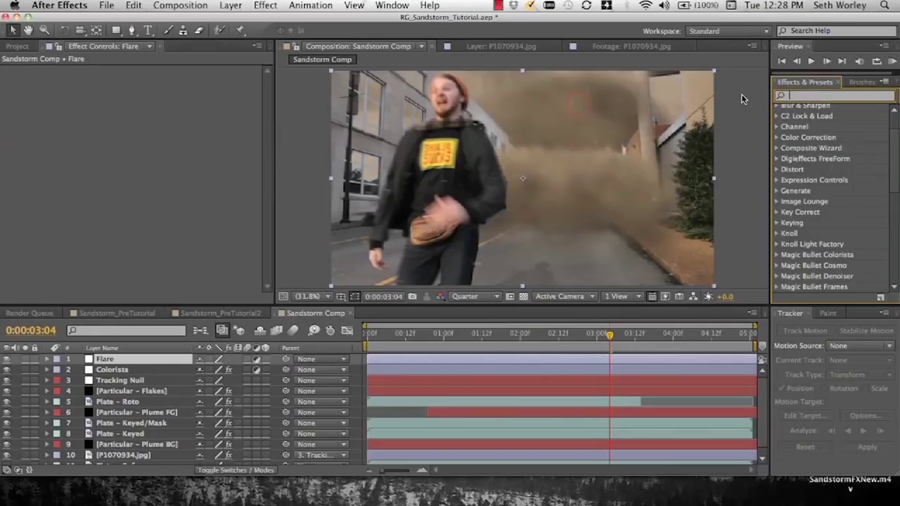
{"action": "type", "text": "light fac"}
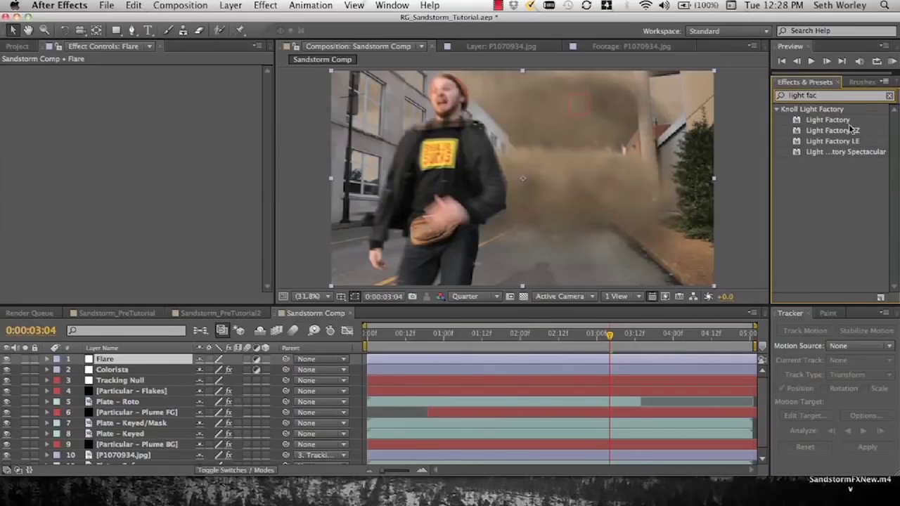
{"action": "left_click_drag", "start_coordinate": [837, 121], "coordinate": [101, 363]}
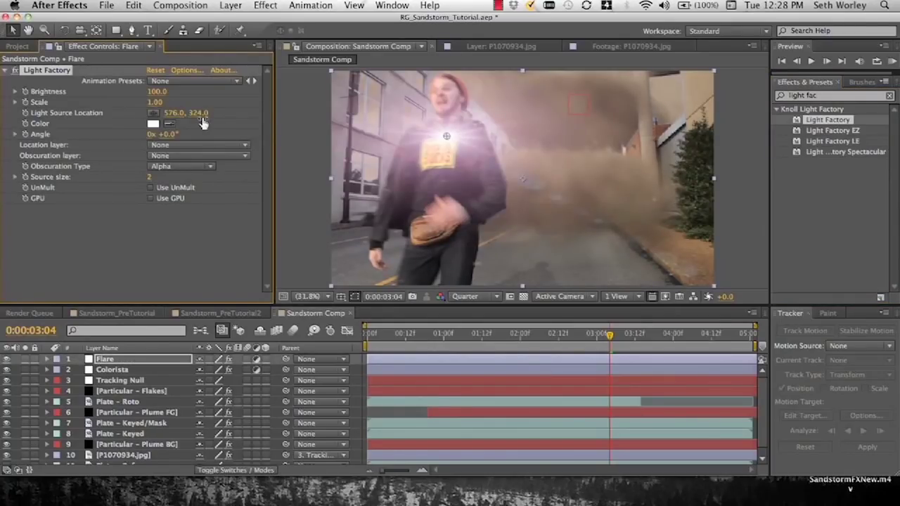
- Load the Cali Sunset lens preset from the Guru Presets Light Factory folder
{"action": "left_click", "coordinate": [184, 70]}
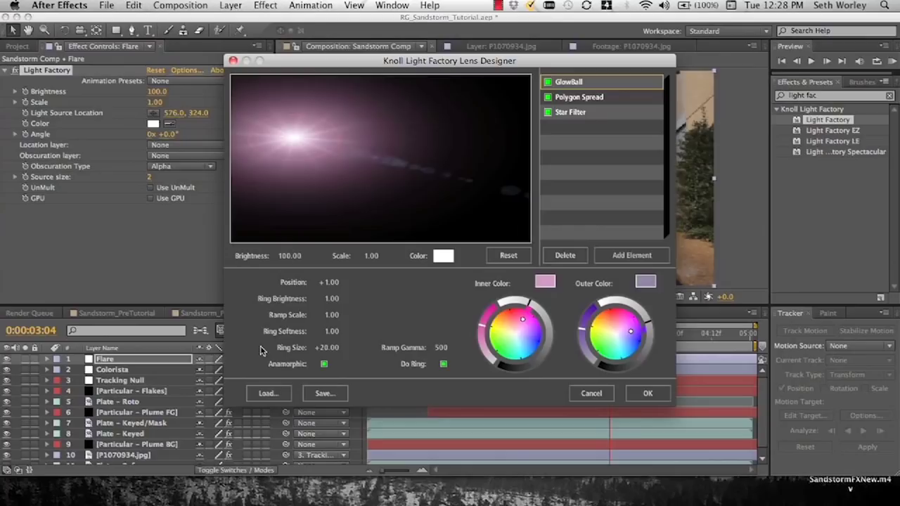
{"action": "left_click", "coordinate": [266, 395]}
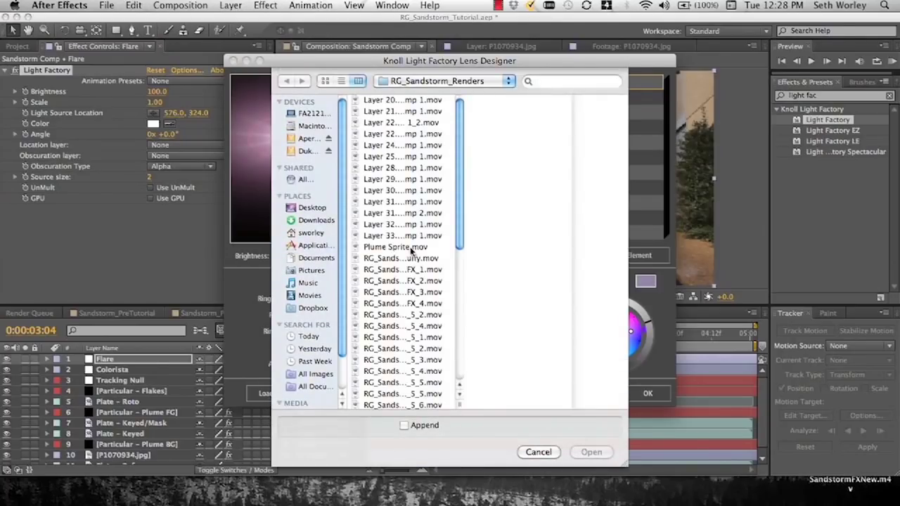
{"action": "left_click", "coordinate": [313, 126]}
{"action": "left_click", "coordinate": [399, 124]}
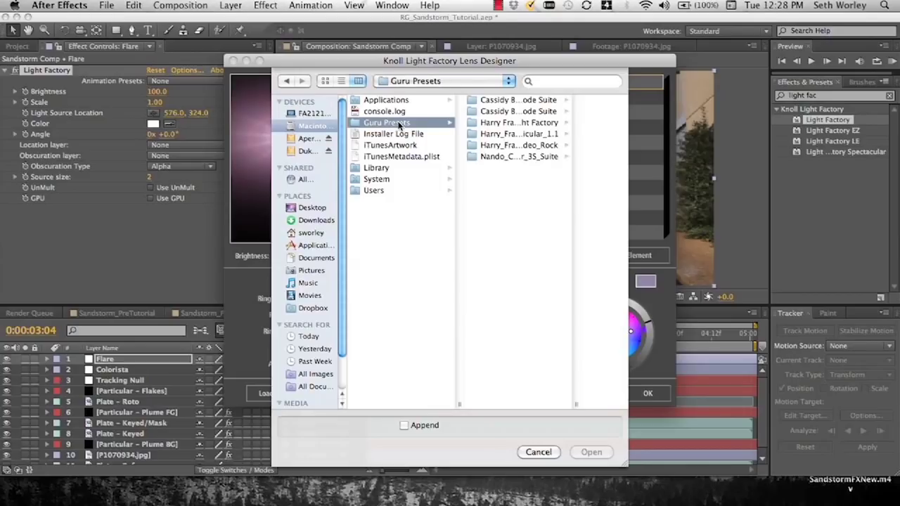
{"action": "left_click", "coordinate": [504, 124]}
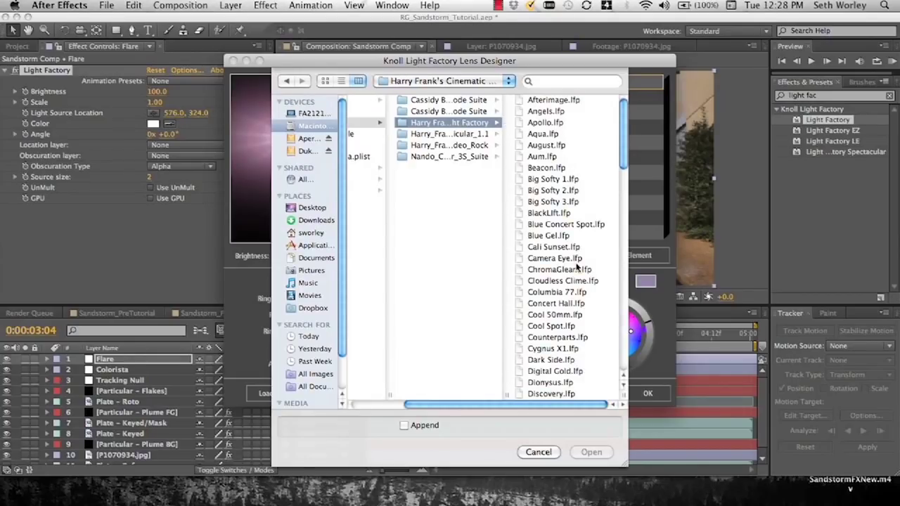
{"action": "left_click", "coordinate": [554, 249]}
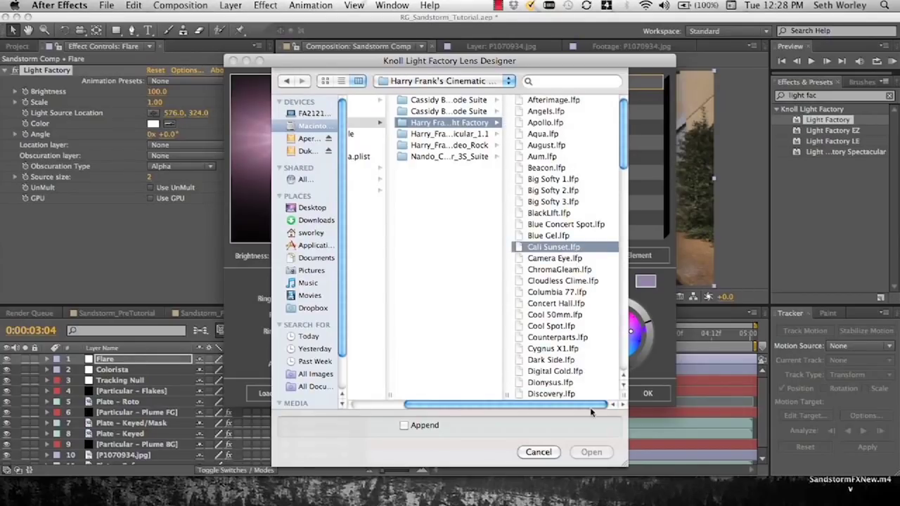
{"action": "left_click", "coordinate": [590, 451]}
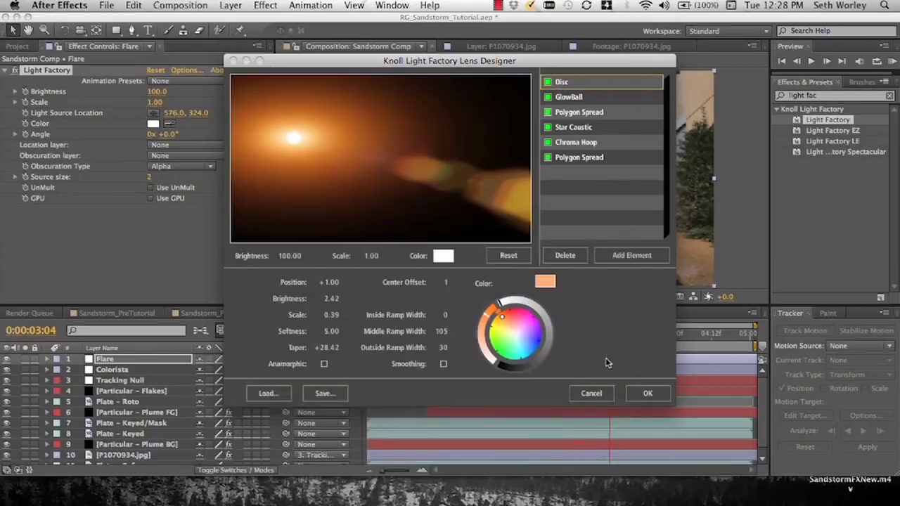
- Disable the Disc element and make GlowBall's inner colour pale peach and outer pale pink
{"action": "left_click", "coordinate": [549, 83]}
{"action": "left_click", "coordinate": [570, 99]}
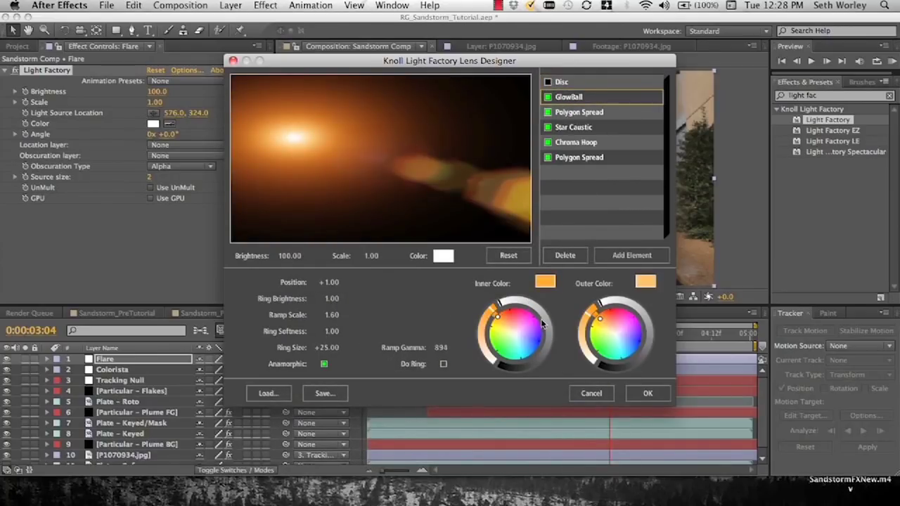
{"action": "left_click_drag", "start_coordinate": [499, 319], "coordinate": [504, 323]}
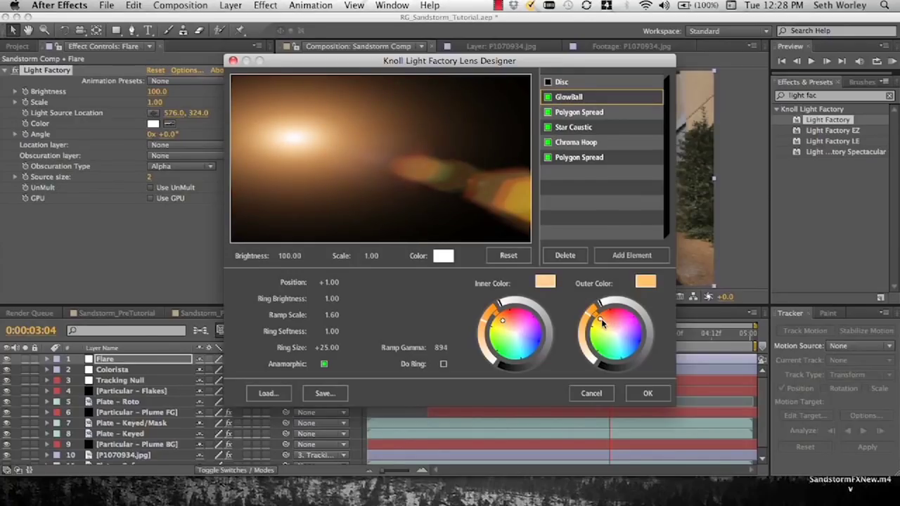
{"action": "left_click_drag", "start_coordinate": [600, 318], "coordinate": [609, 327]}
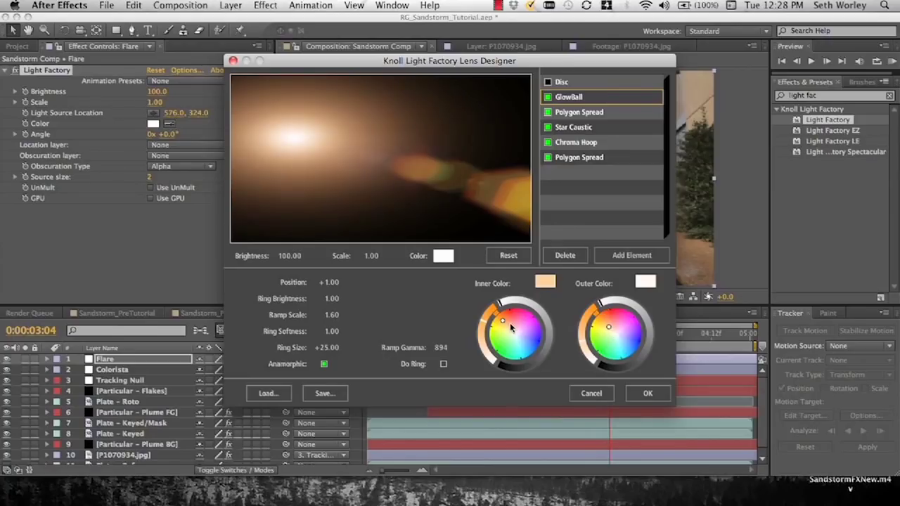
{"action": "left_click_drag", "start_coordinate": [504, 322], "coordinate": [507, 326]}
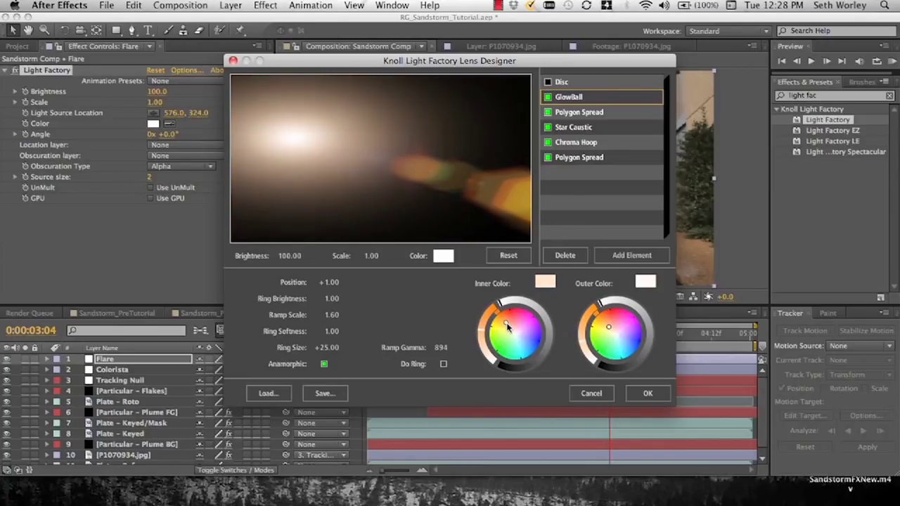
{"action": "left_click", "coordinate": [642, 397]}
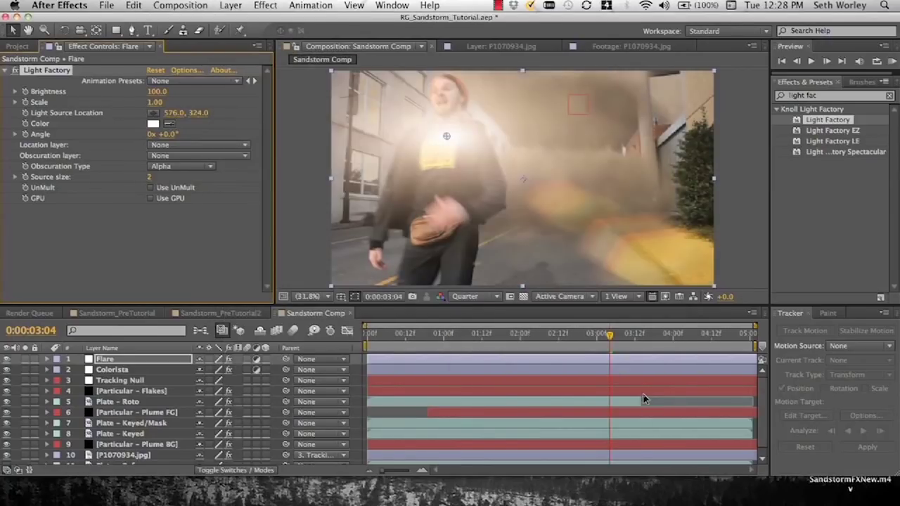
- Move the flare source to the upper right and duplicate Tracking Null above Colorista
{"action": "left_click_drag", "start_coordinate": [446, 136], "coordinate": [556, 113]}
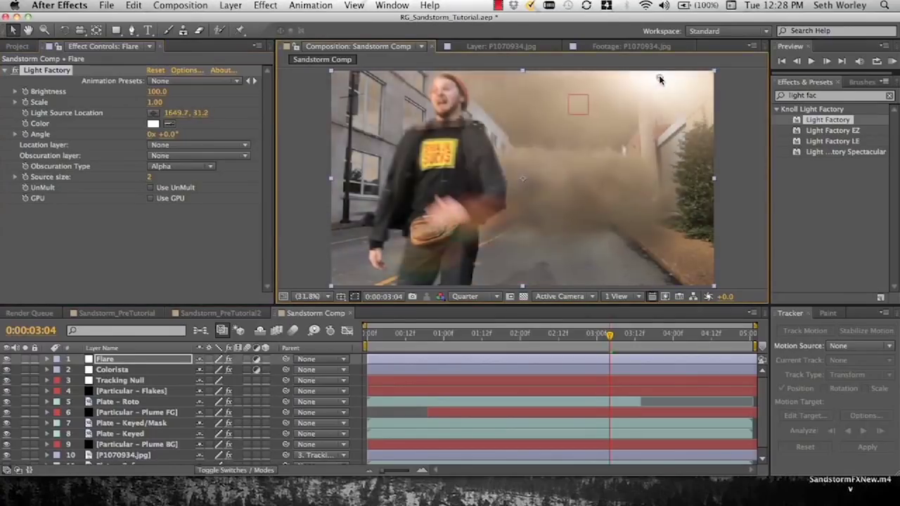
{"action": "left_click", "coordinate": [123, 380]}
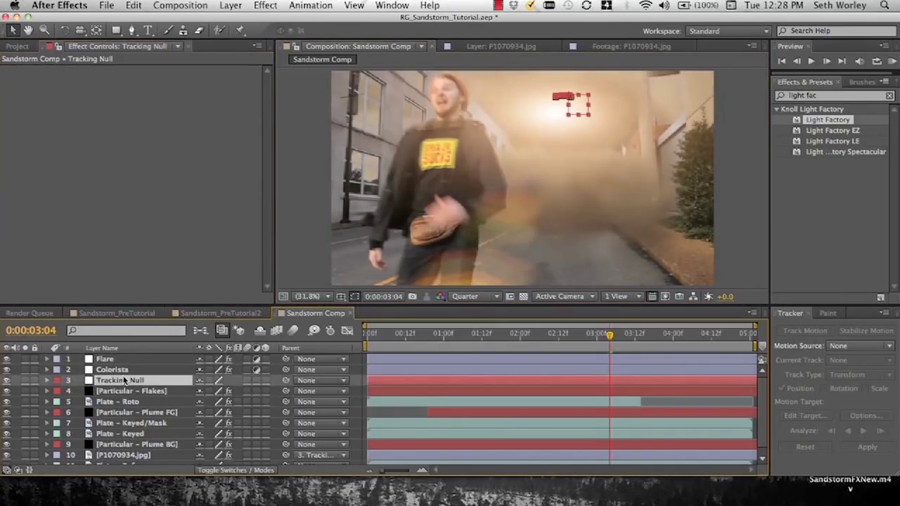
{"action": "key", "text": "super+d"}
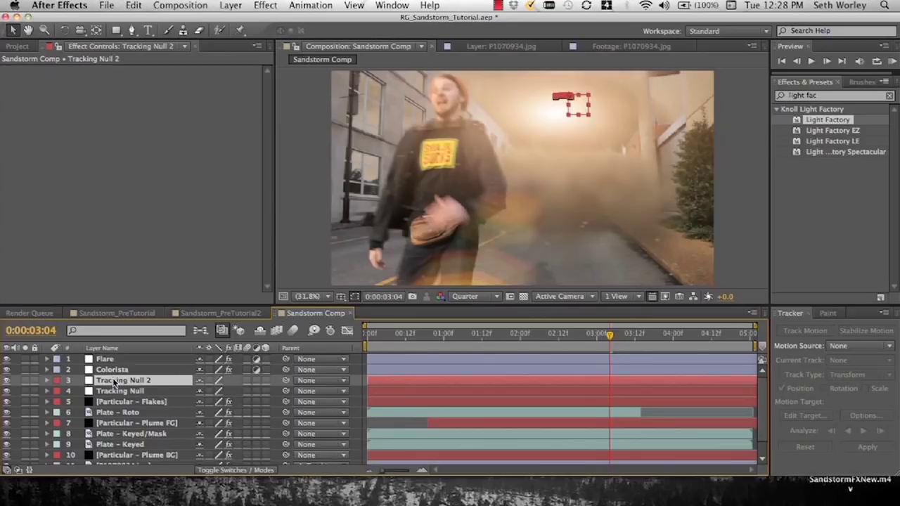
{"action": "left_click_drag", "start_coordinate": [113, 382], "coordinate": [124, 369]}
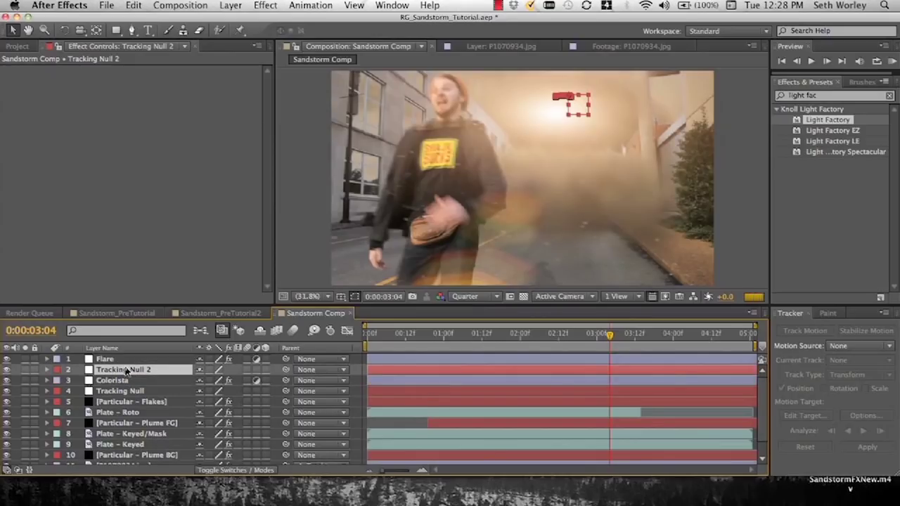
- Rename the duplicate null to Flare Null and reorder so Flare sits above it
{"action": "right_click", "coordinate": [125, 369]}
{"action": "key", "text": "Escape"}
{"action": "key", "text": "Return"}
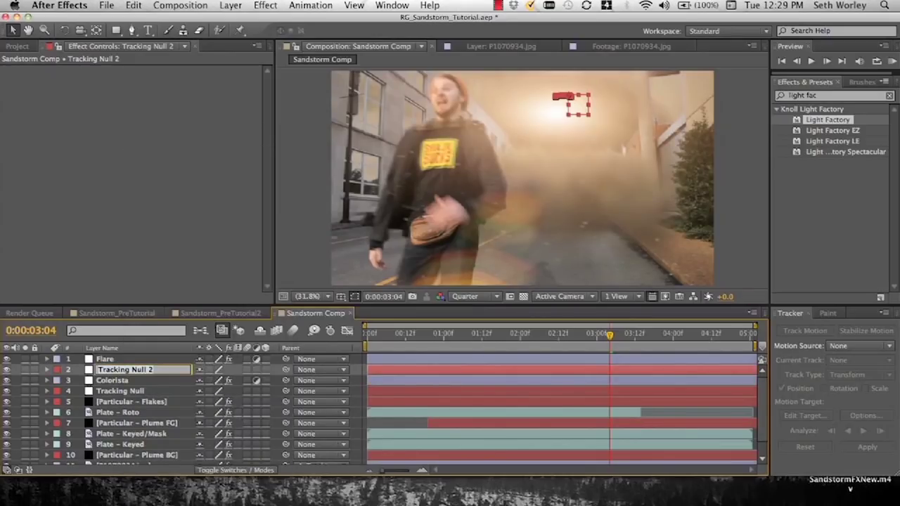
{"action": "type", "text": "Flare N"}
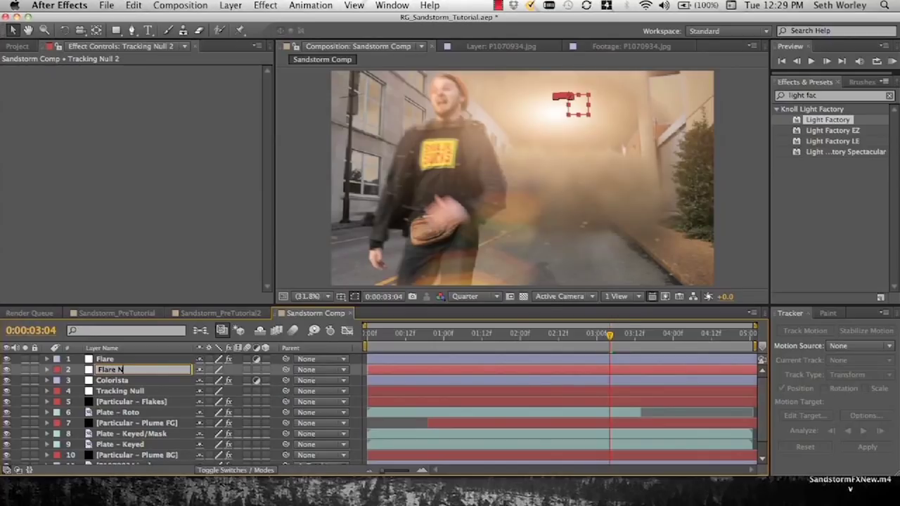
{"action": "type", "text": "ull"}
{"action": "key", "text": "Return"}
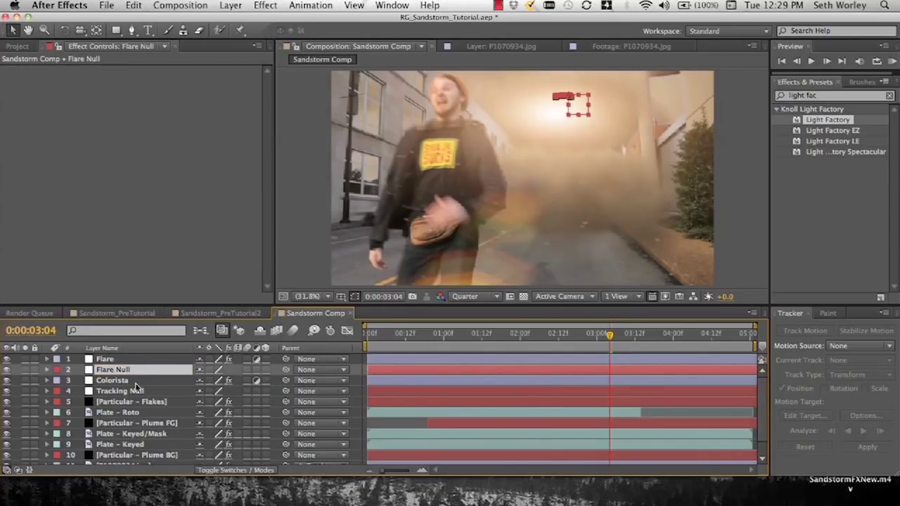
{"action": "left_click_drag", "start_coordinate": [106, 360], "coordinate": [118, 386]}
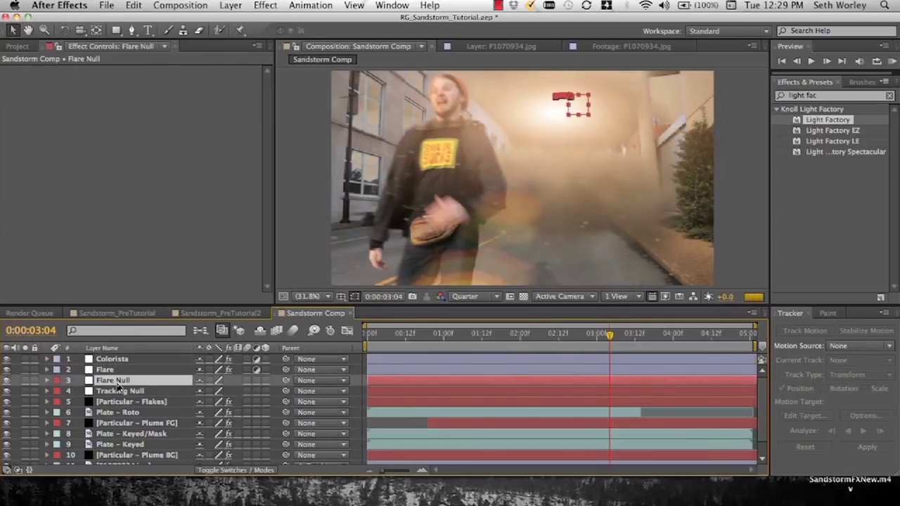
- Expression-link Light Factory's Light Source Location on Flare to Flare Null's Transform > Position
{"action": "left_click", "coordinate": [146, 371]}
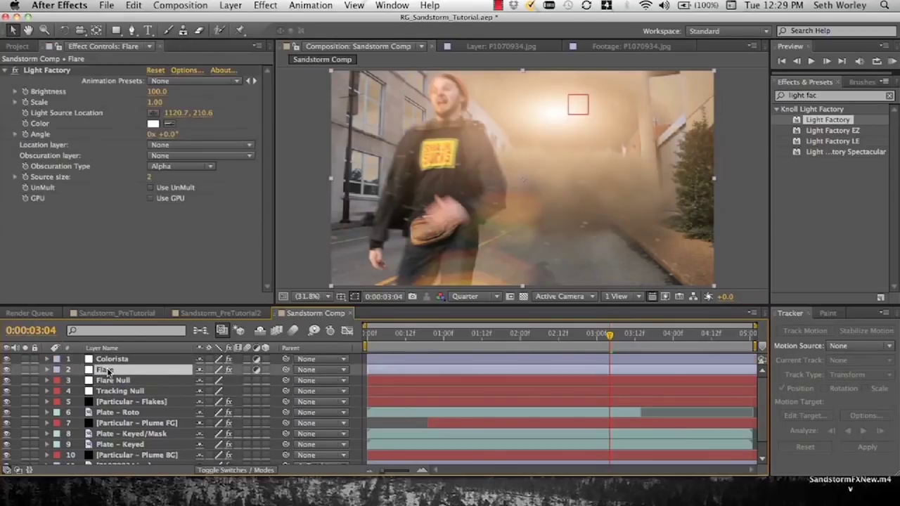
{"action": "left_click", "coordinate": [48, 370]}
{"action": "left_click", "coordinate": [48, 402]}
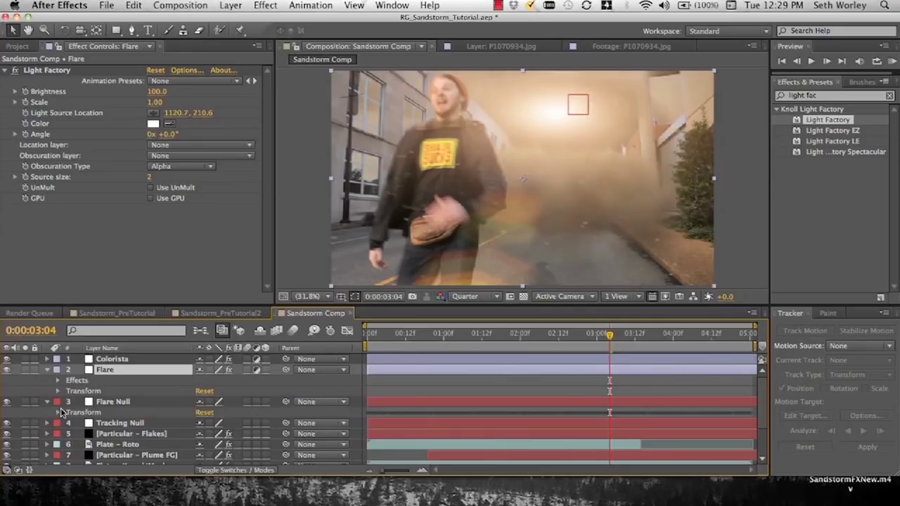
{"action": "left_click", "coordinate": [57, 412]}
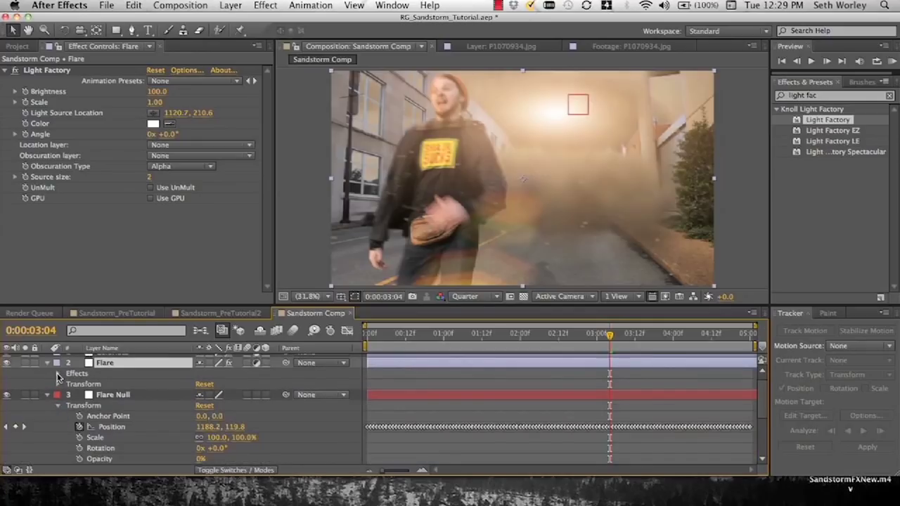
{"action": "left_click", "coordinate": [59, 375]}
{"action": "left_click", "coordinate": [68, 387]}
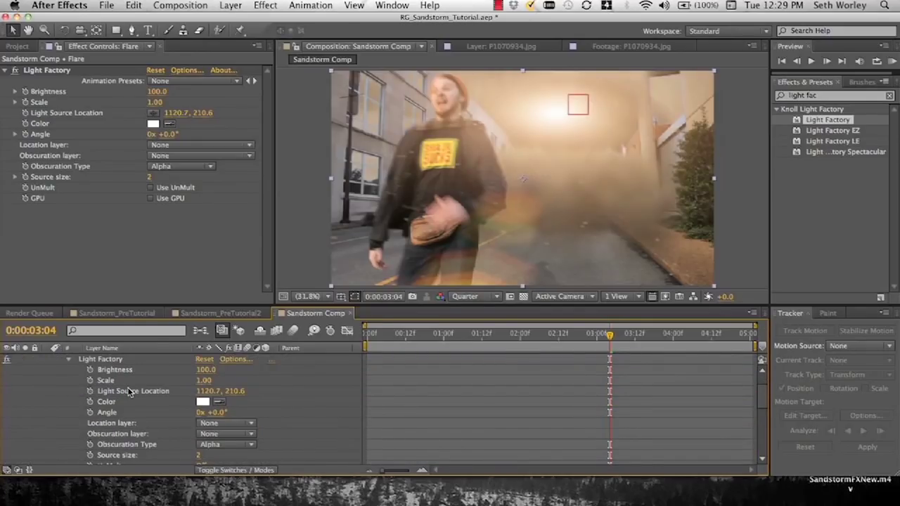
{"action": "left_click_drag", "start_coordinate": [165, 303], "coordinate": [166, 279]}
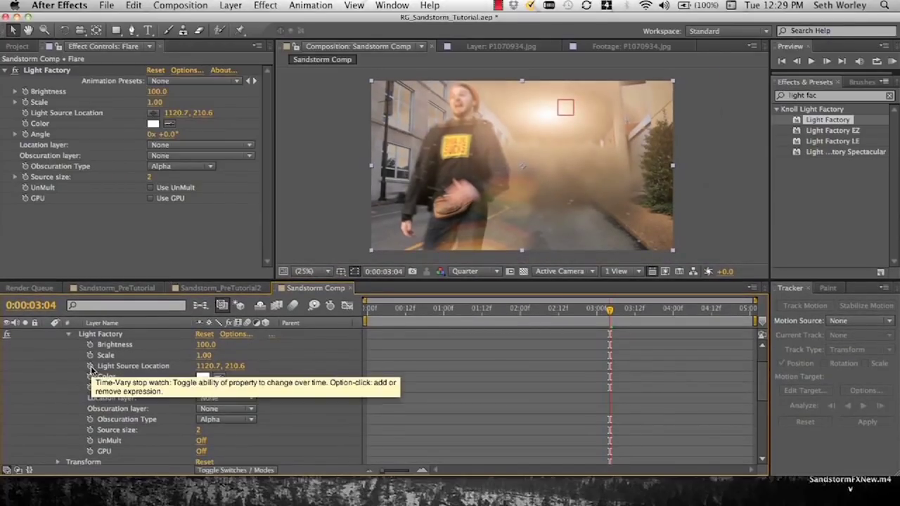
{"action": "left_click", "coordinate": [92, 367], "text": "alt"}
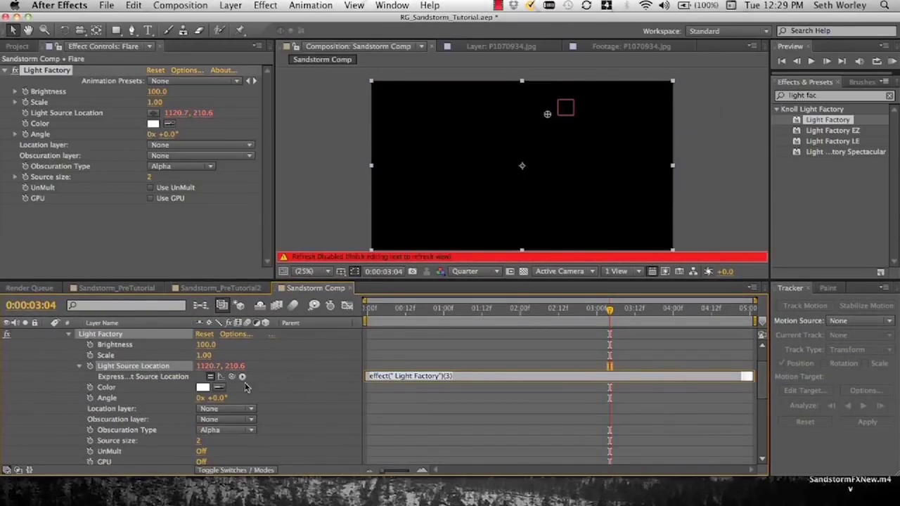
{"action": "left_click_drag", "start_coordinate": [242, 377], "coordinate": [116, 399]}
{"action": "left_click", "coordinate": [333, 373]}
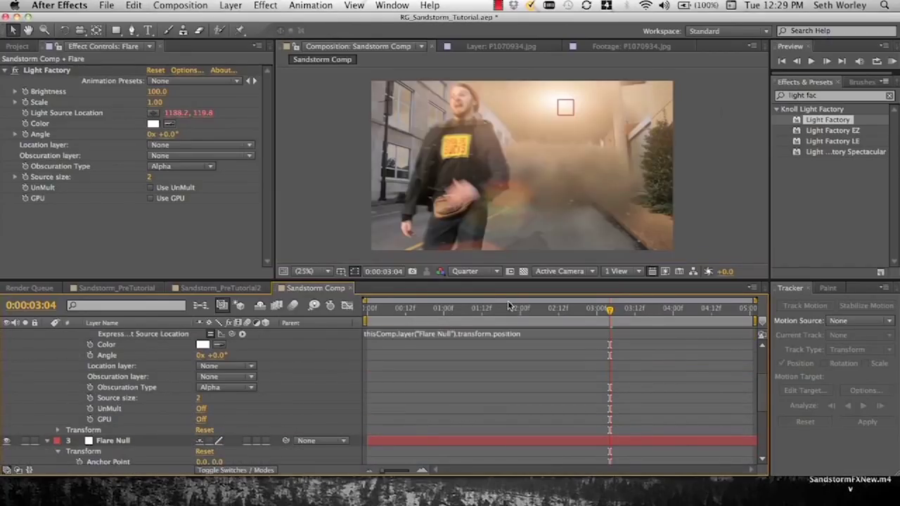
{"action": "mouse_move", "coordinate": [509, 307]}
{"action": "left_mouse_down"}
{"action": "mouse_move", "coordinate": [457, 308]}
{"action": "mouse_move", "coordinate": [526, 310]}
{"action": "mouse_move", "coordinate": [510, 324]}
{"action": "left_mouse_up"}
- Shift all Flare Null Position keyframes to the upper right, reaching 1656.2, 49.1 at 2:17
{"action": "scroll", "coordinate": [179, 415], "scroll_direction": "down", "scroll_amount": 5}
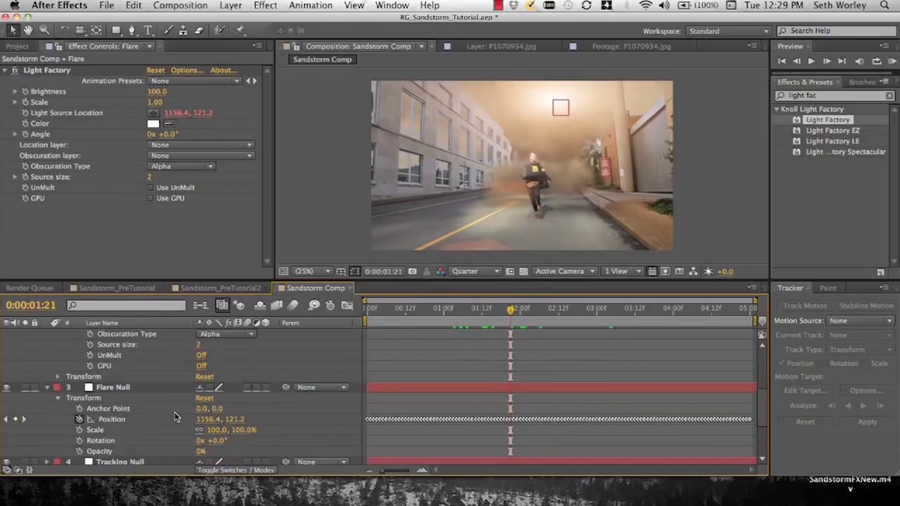
{"action": "key", "text": "space"}
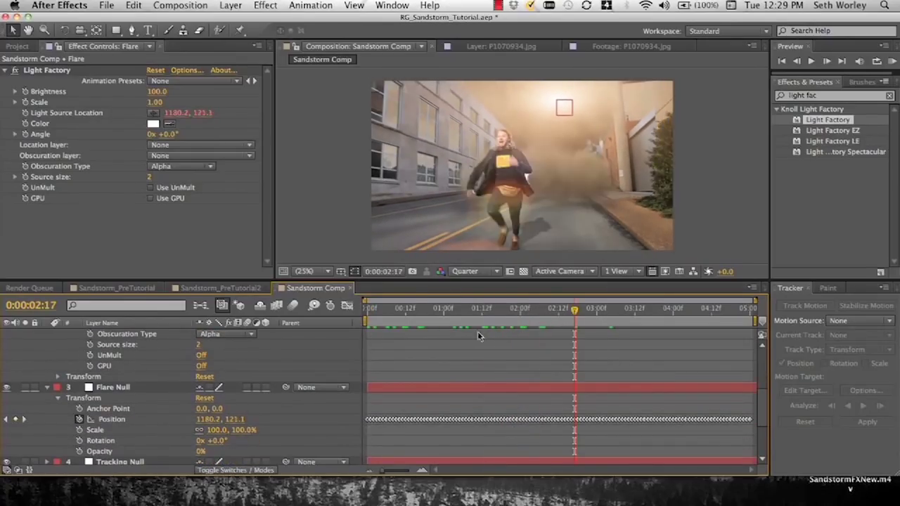
{"action": "left_click", "coordinate": [120, 387]}
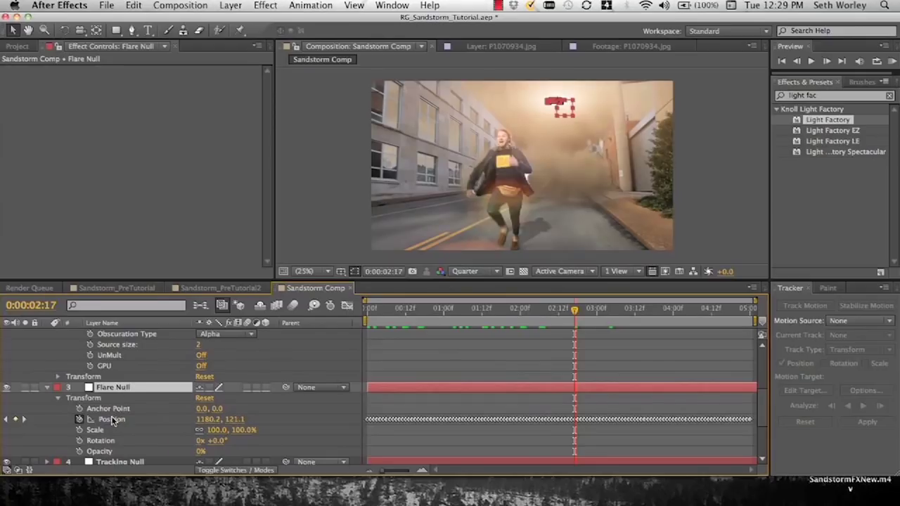
{"action": "left_click", "coordinate": [111, 419]}
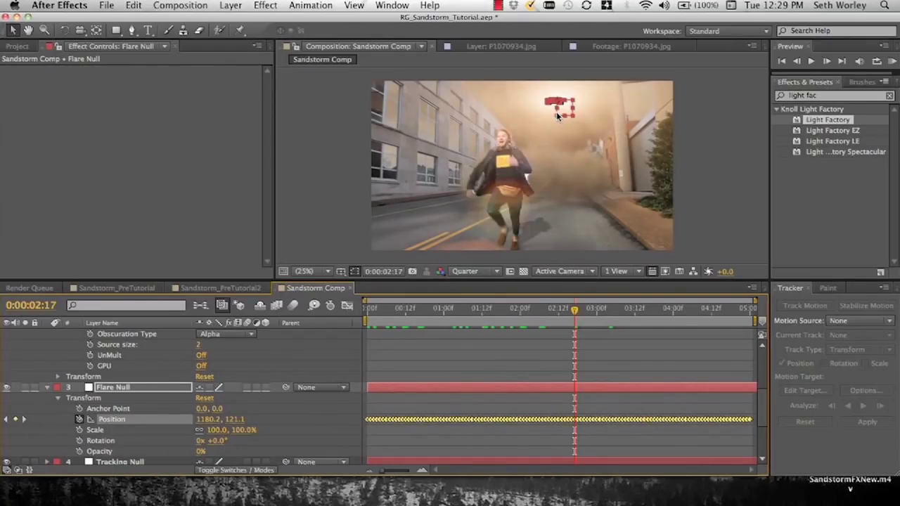
{"action": "left_click_drag", "start_coordinate": [556, 112], "coordinate": [633, 106]}
{"action": "left_click", "coordinate": [513, 313]}
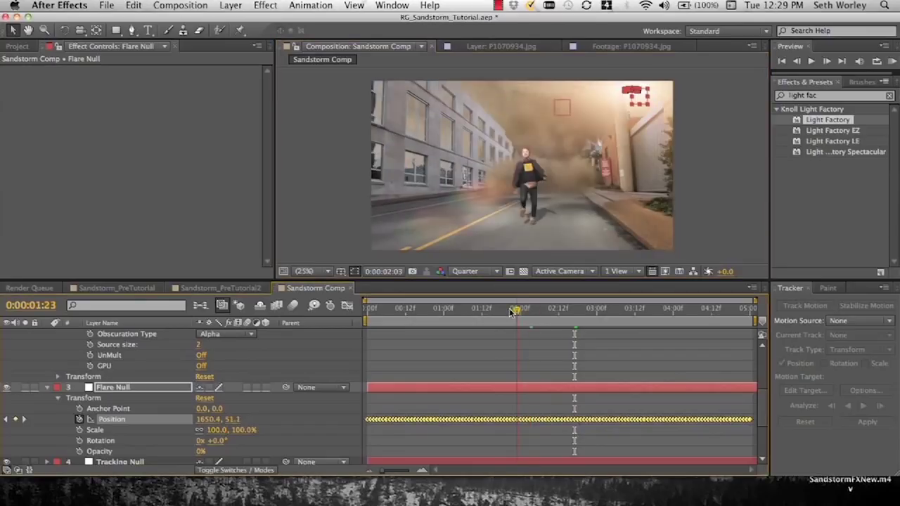
{"action": "left_click_drag", "start_coordinate": [513, 312], "coordinate": [476, 312]}
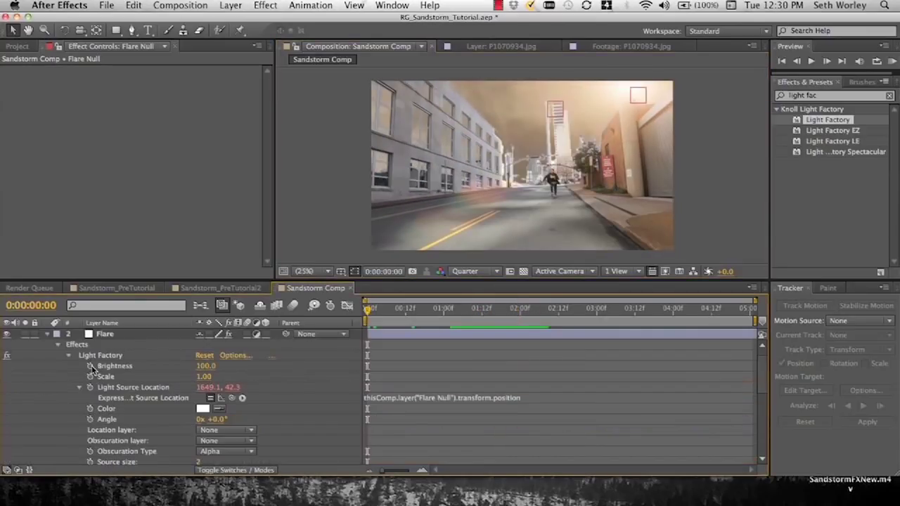
{"action": "left_click", "coordinate": [90, 366], "text": "alt"}
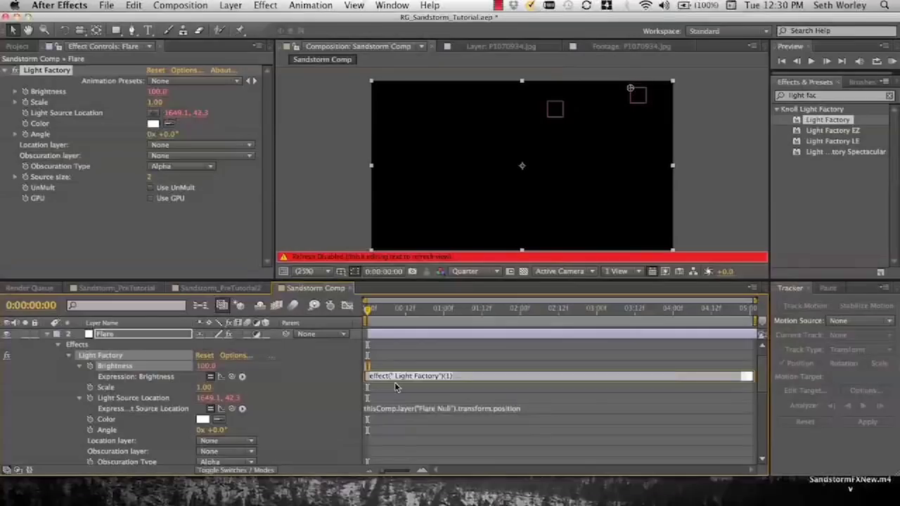
- Give Light Factory Brightness a wiggle(5,20) expression and RAM-preview the flickering flare
{"action": "type", "text": "wiggle(5,20"}
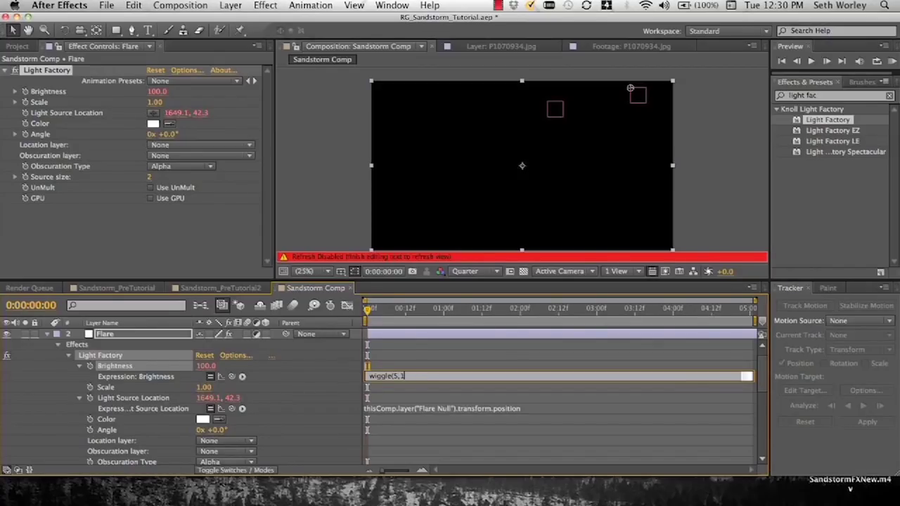
{"action": "left_click", "coordinate": [371, 393]}
{"action": "key", "text": "KP_0"}
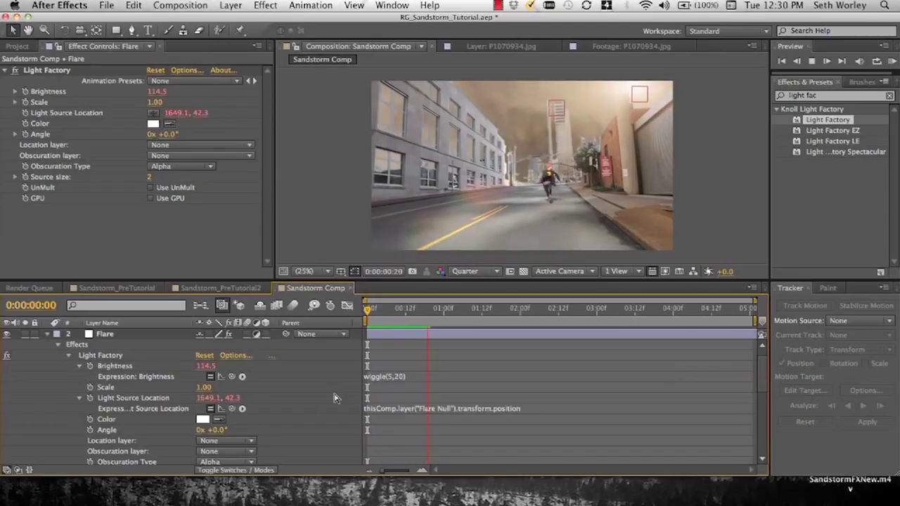
{"action": "left_click", "coordinate": [424, 308]}
{"action": "key", "text": "KP_0"}
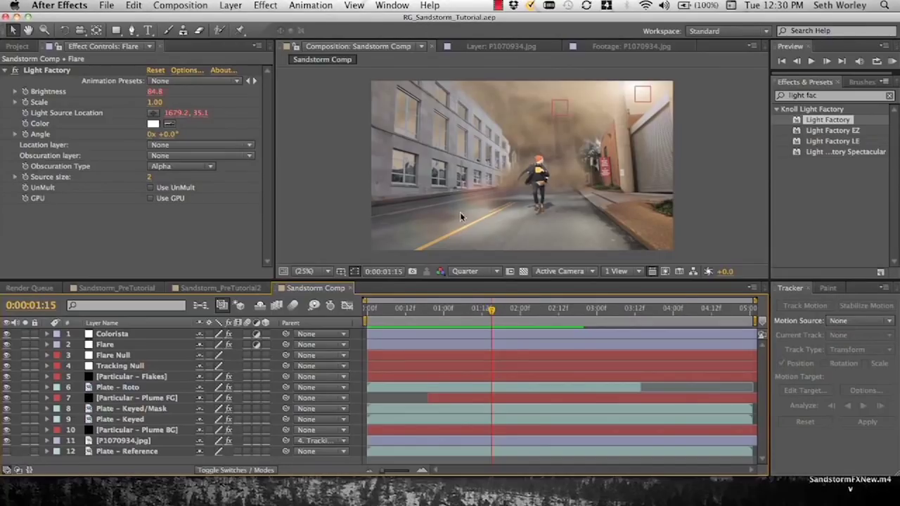
{"action": "left_click_drag", "start_coordinate": [485, 310], "coordinate": [507, 323]}
- Precompose Tracking Null alone with the default name, then undo it and deselect
{"action": "left_click", "coordinate": [131, 366]}
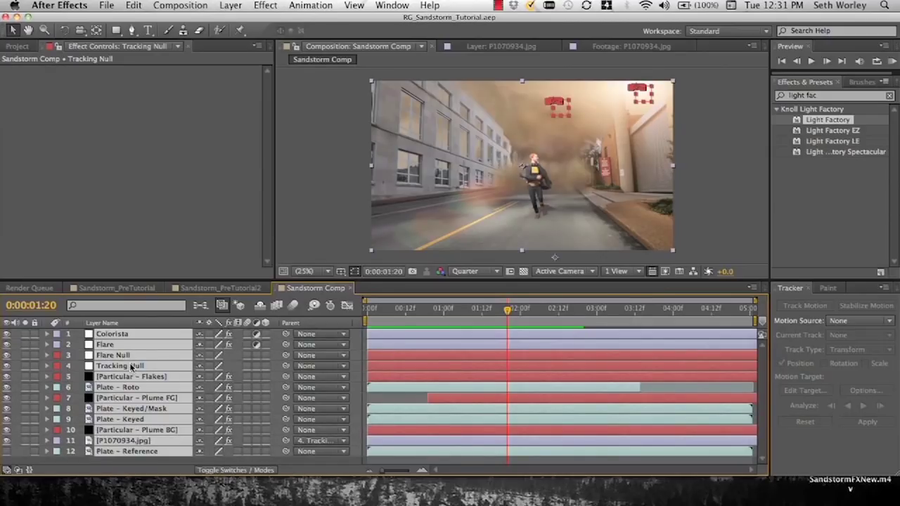
{"action": "key", "text": "super+shift+c"}
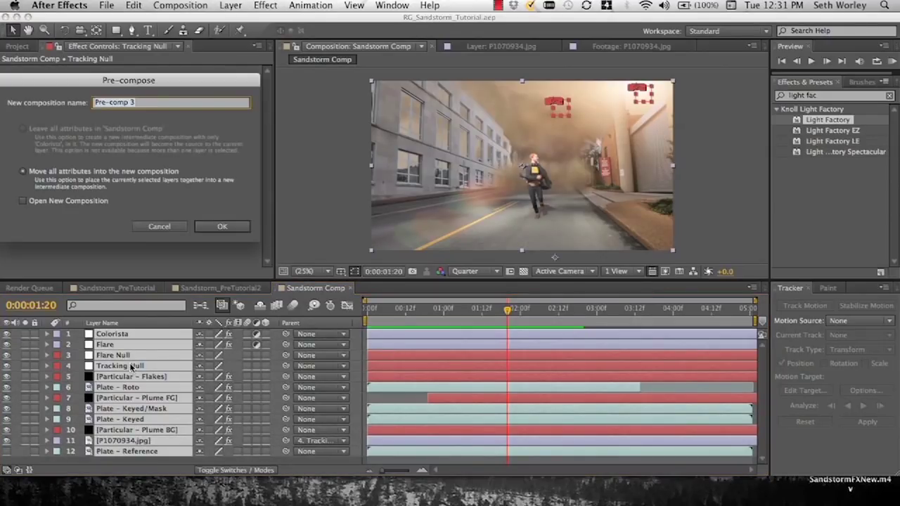
{"action": "key", "text": "Return"}
{"action": "mouse_move", "coordinate": [476, 211]}
{"action": "left_mouse_down"}
{"action": "mouse_move", "coordinate": [462, 206]}
{"action": "mouse_move", "coordinate": [486, 199]}
{"action": "mouse_move", "coordinate": [470, 213]}
{"action": "mouse_move", "coordinate": [490, 213]}
{"action": "mouse_move", "coordinate": [474, 213]}
{"action": "left_mouse_up"}
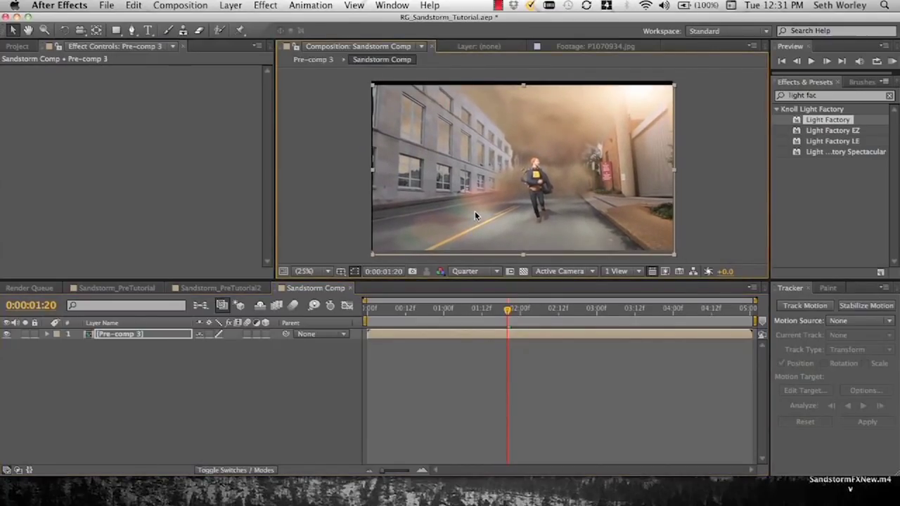
{"action": "key", "text": "super+z"}
{"action": "key", "text": "super+z"}
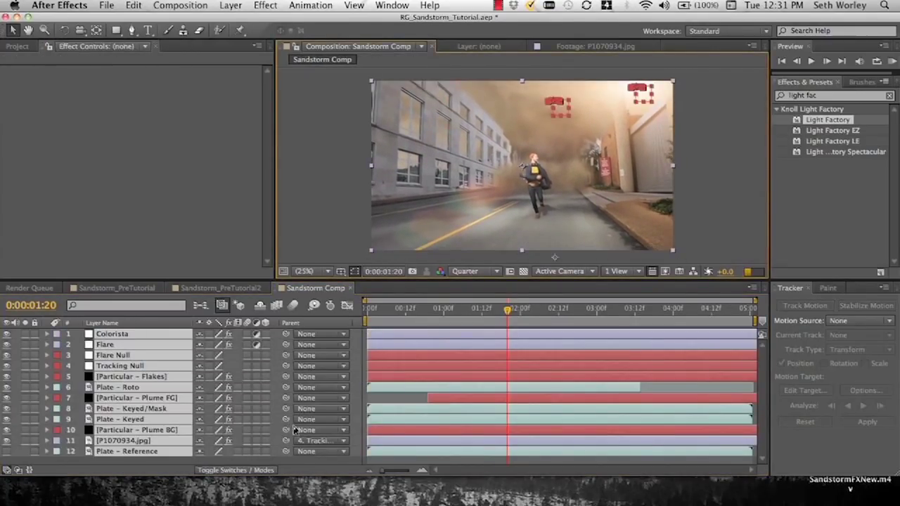
{"action": "key", "text": "F2"}
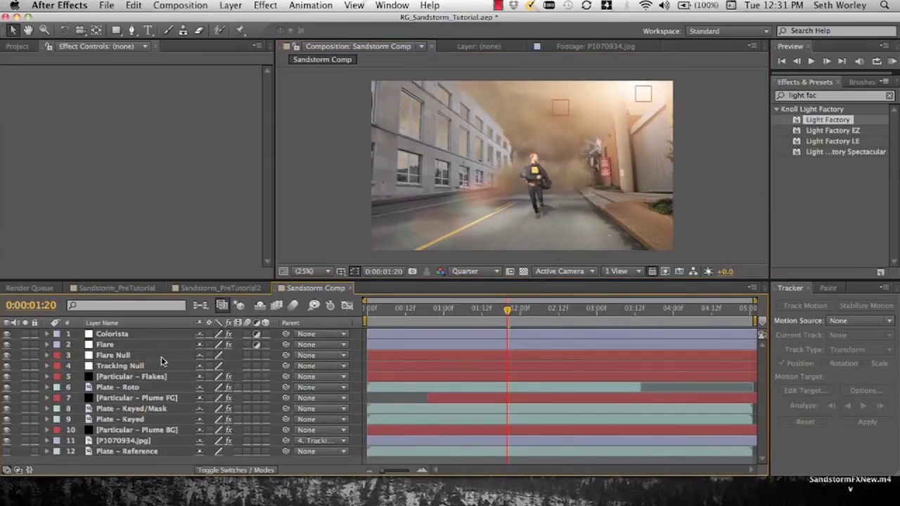
- Precompose layers 4–12 into Sandstorm Pre-Comp and apply CC RepeTile to it
{"action": "left_click", "coordinate": [159, 364]}
{"action": "left_click", "coordinate": [110, 456], "text": "shift"}
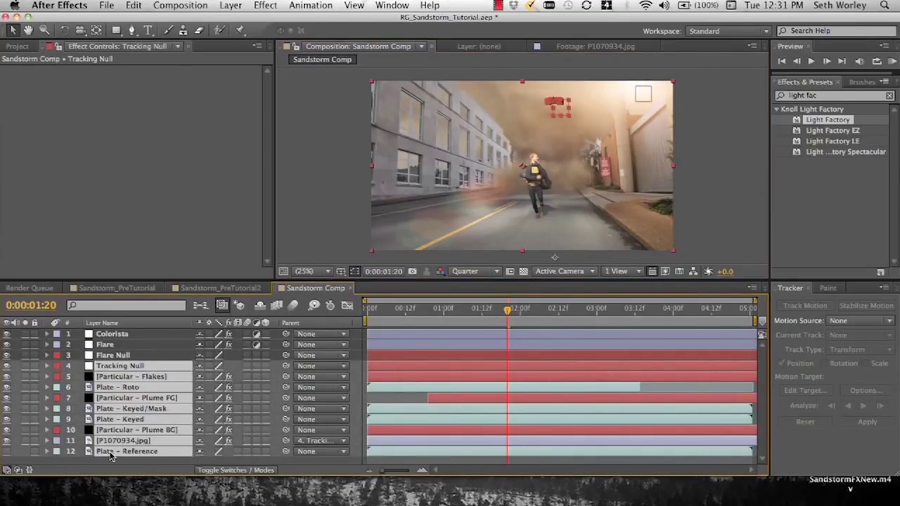
{"action": "key", "text": "super+shift+c"}
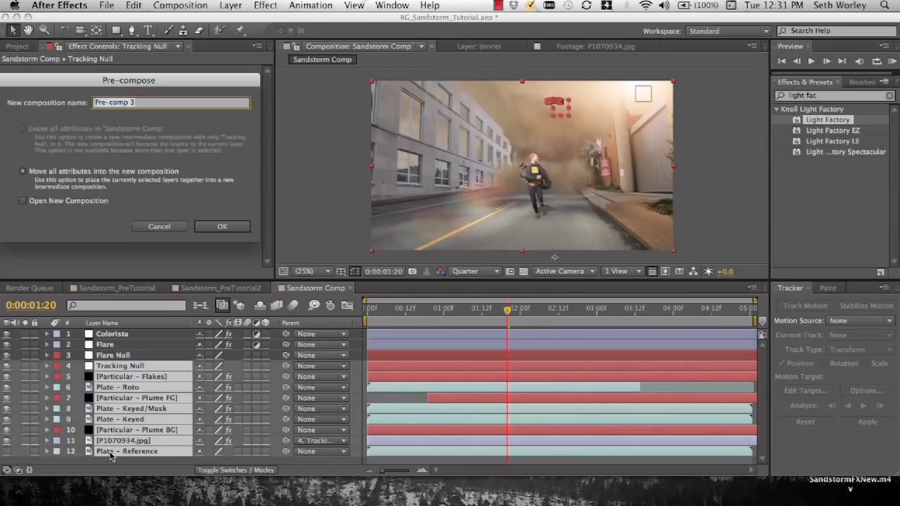
{"action": "type", "text": "Sandstorm"}
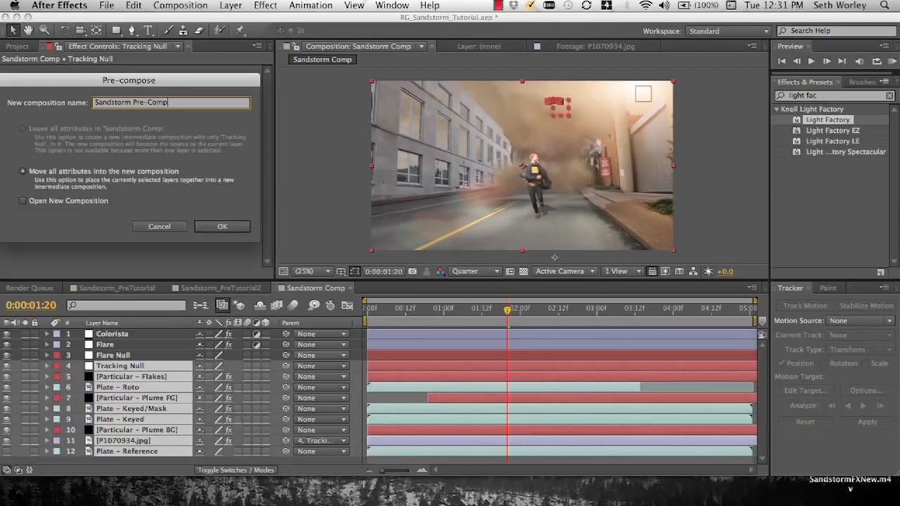
{"action": "key", "text": "Return"}
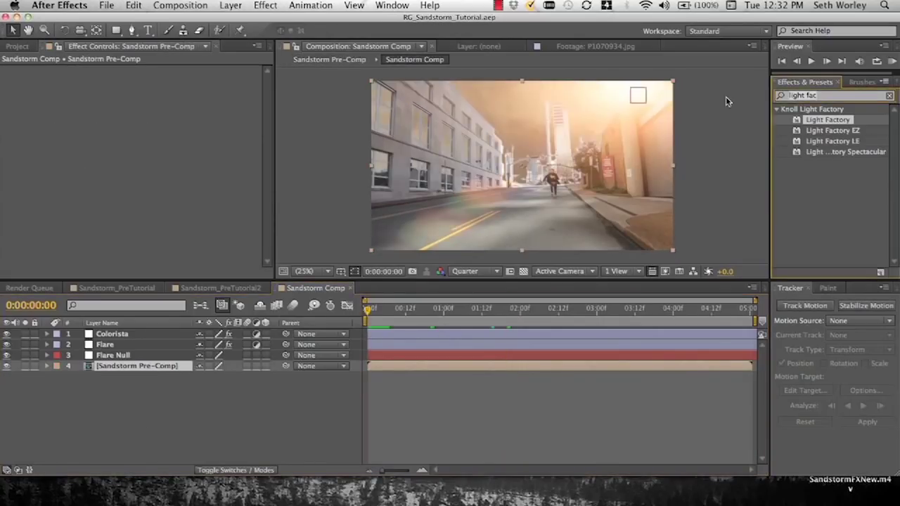
{"action": "type", "text": "cc re"}
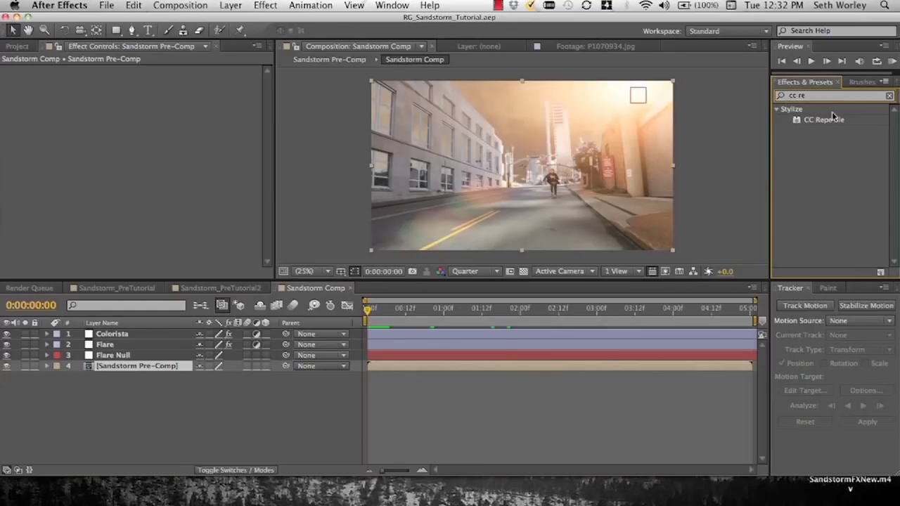
{"action": "left_click_drag", "start_coordinate": [821, 119], "coordinate": [121, 374]}
- Switch CC RepeTile tiling to Unfold and expand it right 364, left 555, down 498, testing then undoing a move
{"action": "left_click", "coordinate": [205, 134]}
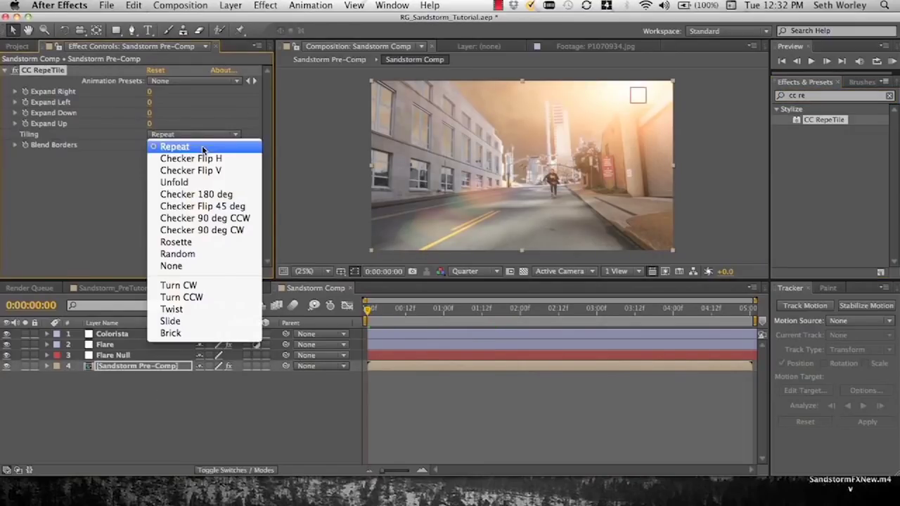
{"action": "left_click", "coordinate": [204, 183]}
{"action": "left_click_drag", "start_coordinate": [148, 91], "coordinate": [386, 101]}
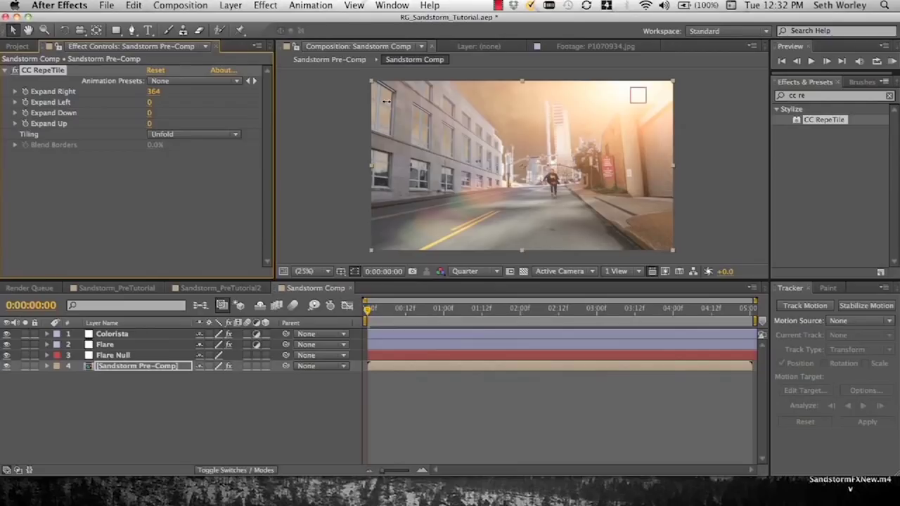
{"action": "left_click_drag", "start_coordinate": [149, 102], "coordinate": [461, 81]}
{"action": "left_click_drag", "start_coordinate": [151, 118], "coordinate": [482, 135]}
{"action": "left_click_drag", "start_coordinate": [426, 133], "coordinate": [437, 117]}
{"action": "key", "text": "super+z"}
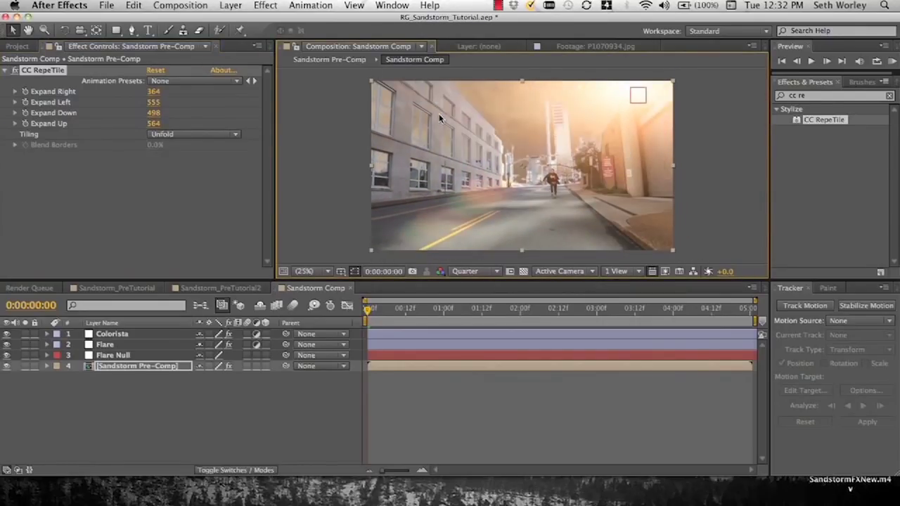
- Preview the composite, then return the time indicator to the first frame
{"action": "left_click", "coordinate": [214, 394]}
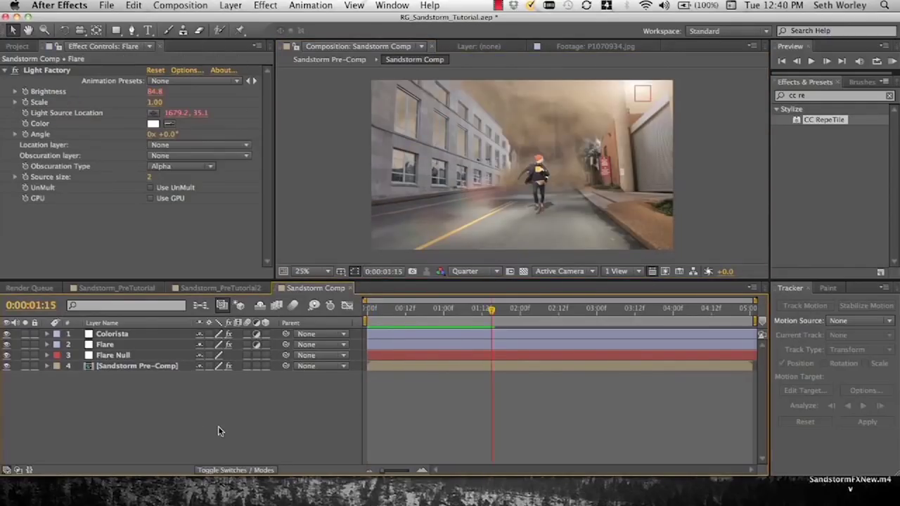
{"action": "key", "text": "space"}
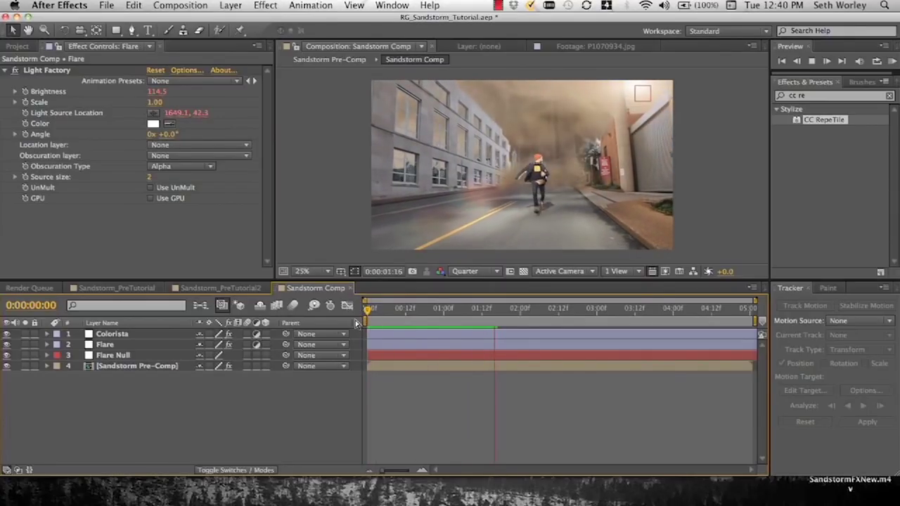
{"action": "key", "text": "space"}
{"action": "left_click_drag", "start_coordinate": [460, 313], "coordinate": [231, 318]}
- Rename the Flare Null layer to Wiggle Null
{"action": "left_click", "coordinate": [114, 357]}
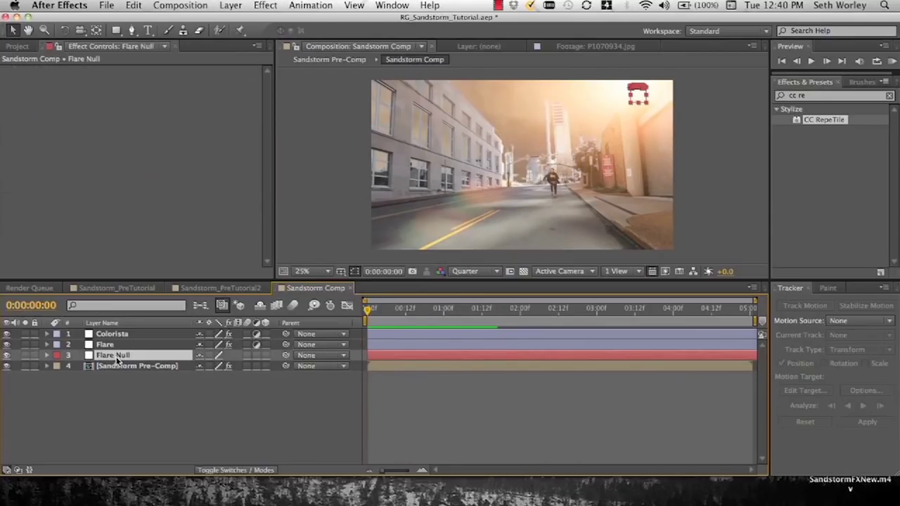
{"action": "right_click", "coordinate": [115, 356]}
{"action": "key", "text": "Escape"}
{"action": "key", "text": "Return"}
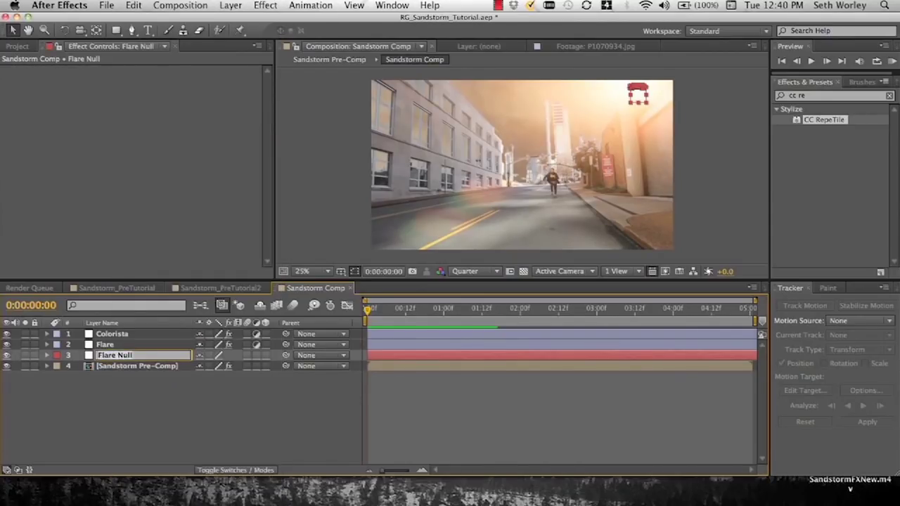
{"action": "type", "text": "Wigg"}
{"action": "key", "text": "Return"}
- Clear Wiggle Null's Position keyframes and give Position a wiggle(10,10) expression
{"action": "left_click", "coordinate": [47, 355]}
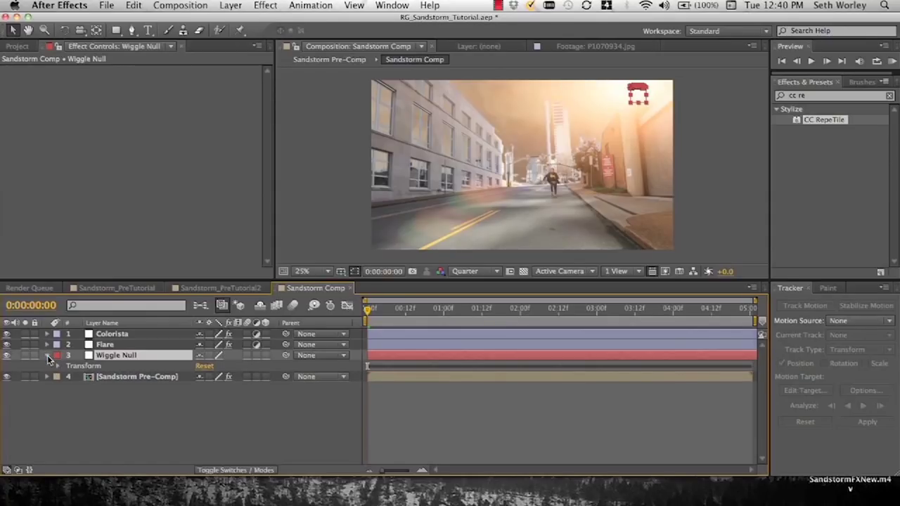
{"action": "left_click", "coordinate": [58, 367]}
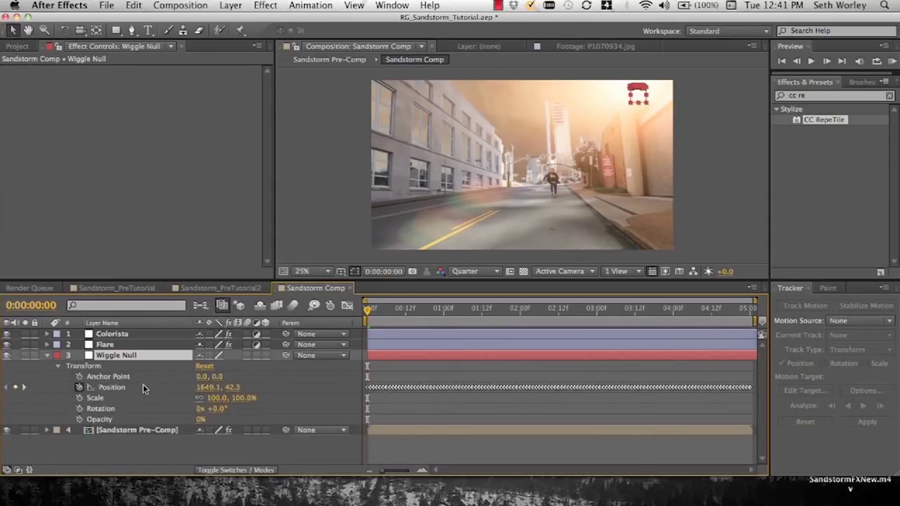
{"action": "left_click", "coordinate": [80, 387]}
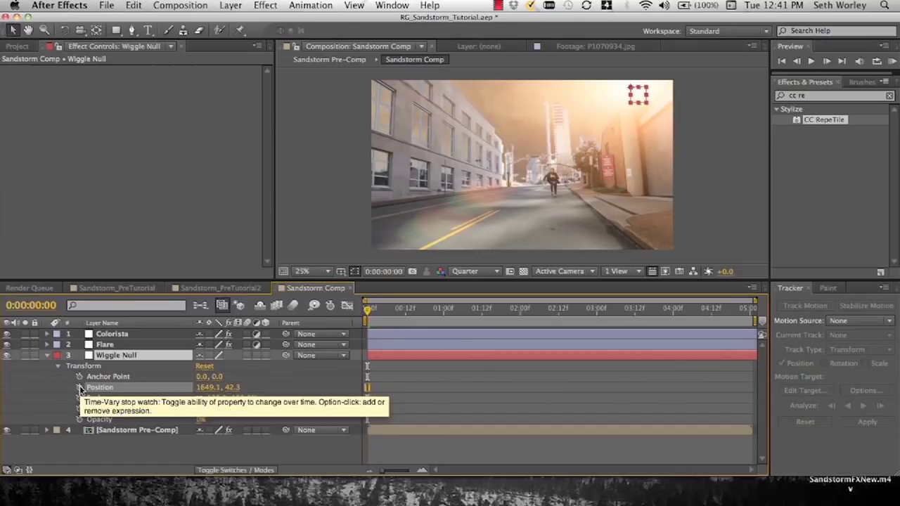
{"action": "key", "text": "Return"}
{"action": "left_click", "coordinate": [80, 388], "text": "alt"}
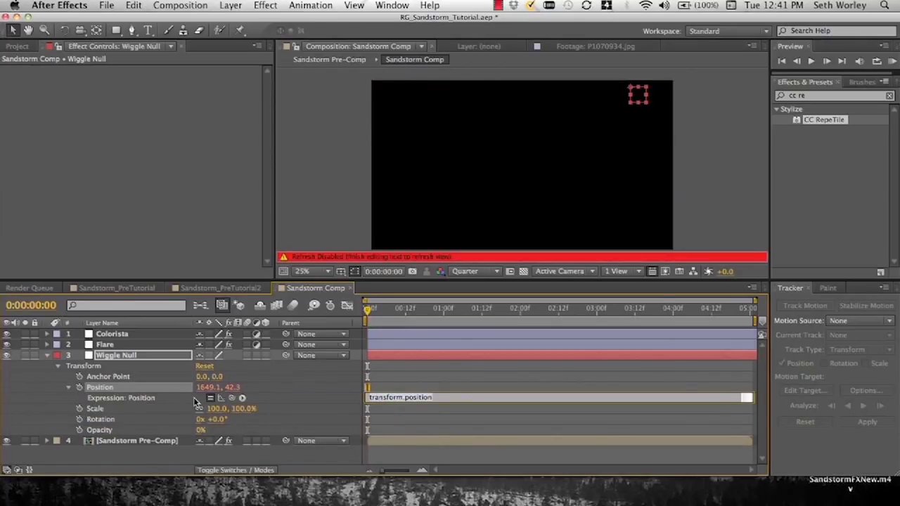
{"action": "type", "text": "wiggle(10,10"}
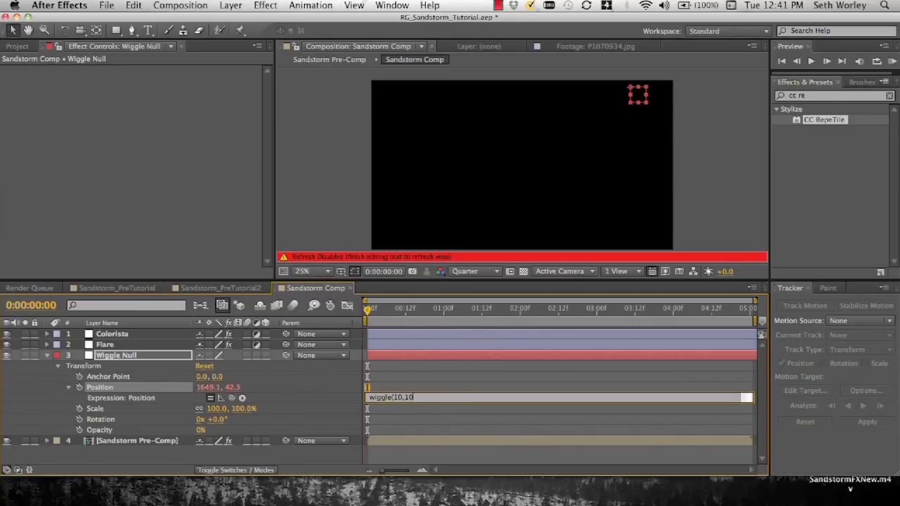
{"action": "left_click", "coordinate": [327, 399]}
- Preview the wiggling null, then parent Sandstorm Pre-Comp to Wiggle Null
{"action": "key", "text": "space"}
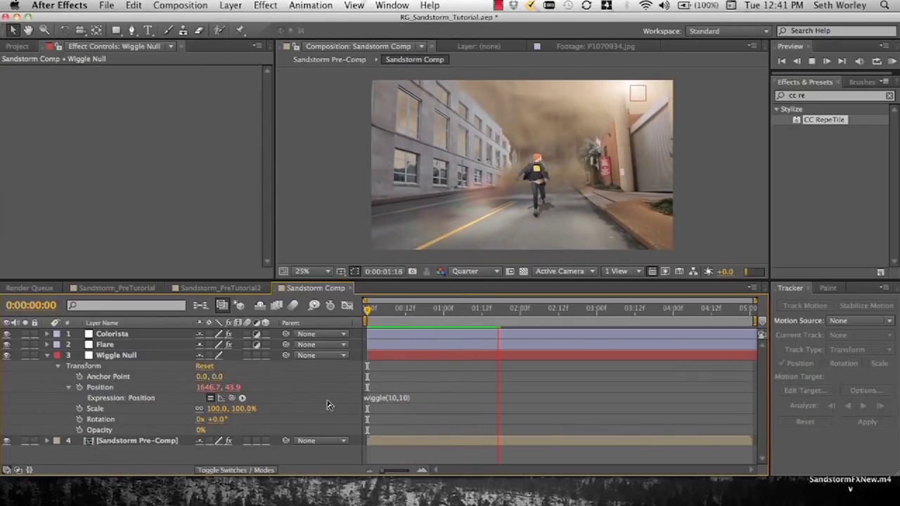
{"action": "left_click", "coordinate": [427, 326]}
{"action": "key", "text": "space"}
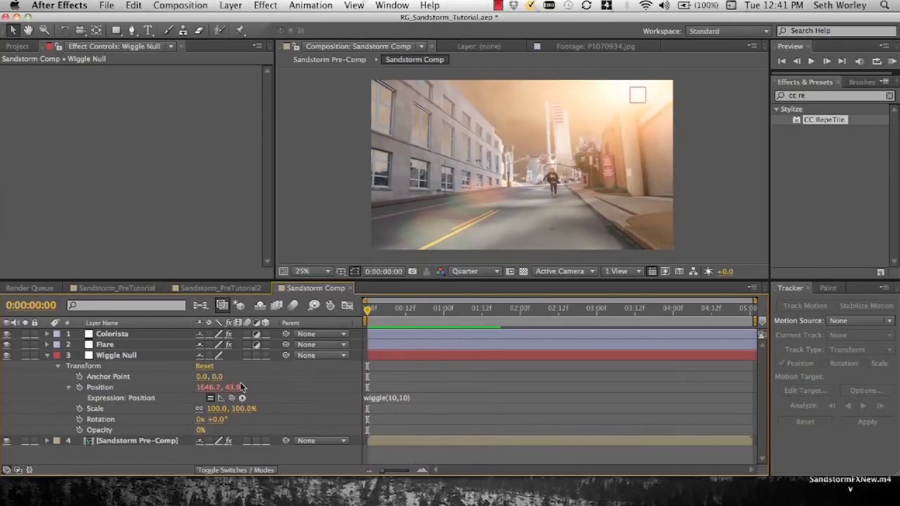
{"action": "left_click", "coordinate": [140, 443]}
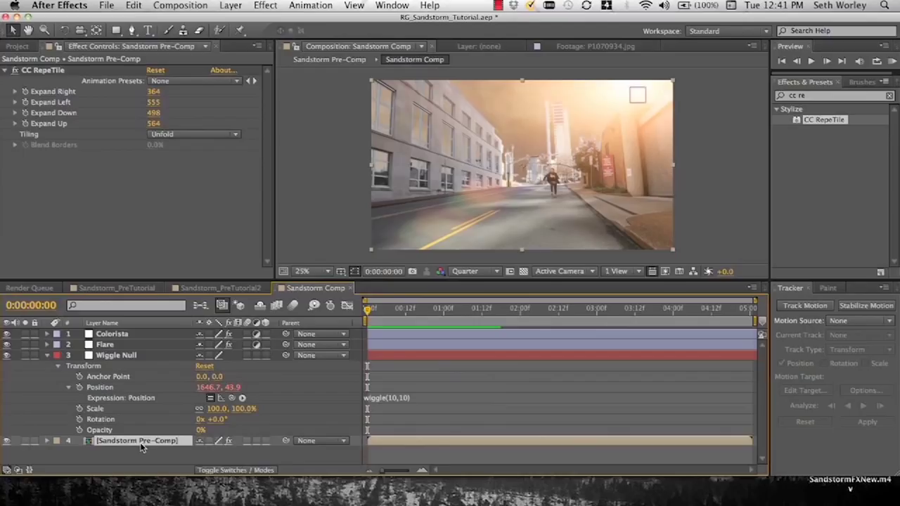
{"action": "left_click_drag", "start_coordinate": [286, 441], "coordinate": [129, 356]}
{"action": "left_click", "coordinate": [269, 454]}
- Add an adjustment layer named Vignette and apply MisFire Vignette to it
{"action": "key", "text": "space"}
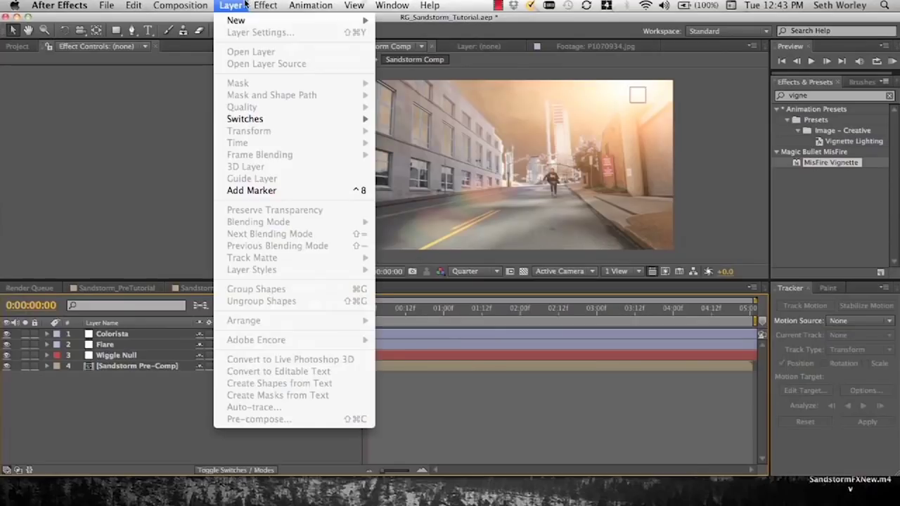
{"action": "mouse_move", "coordinate": [246, 23]}
{"action": "left_click", "coordinate": [451, 100]}
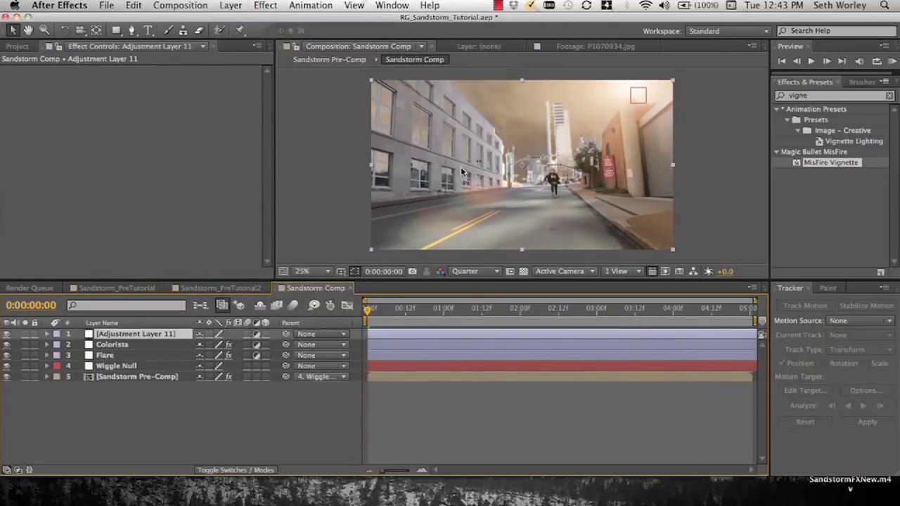
{"action": "right_click", "coordinate": [139, 335]}
{"action": "key", "text": "Escape"}
{"action": "key", "text": "Return"}
{"action": "type", "text": "Vig"}
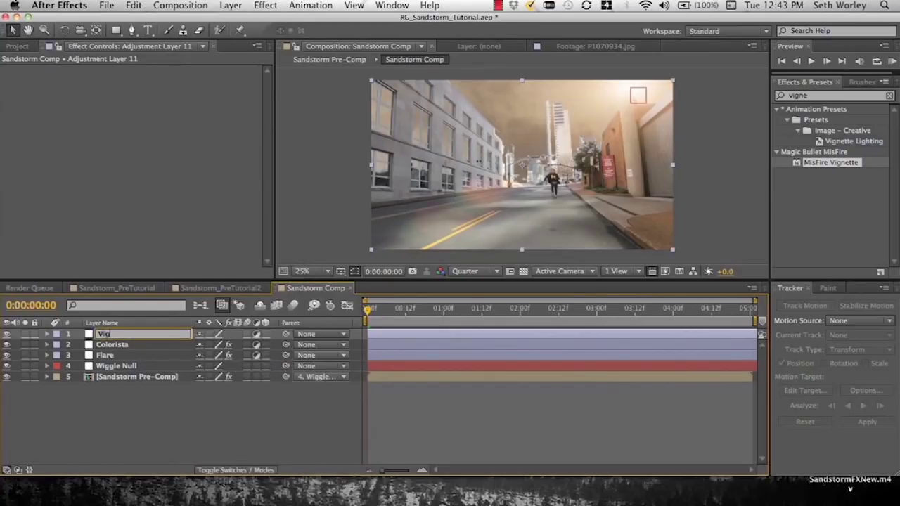
{"action": "type", "text": "nette"}
{"action": "key", "text": "Return"}
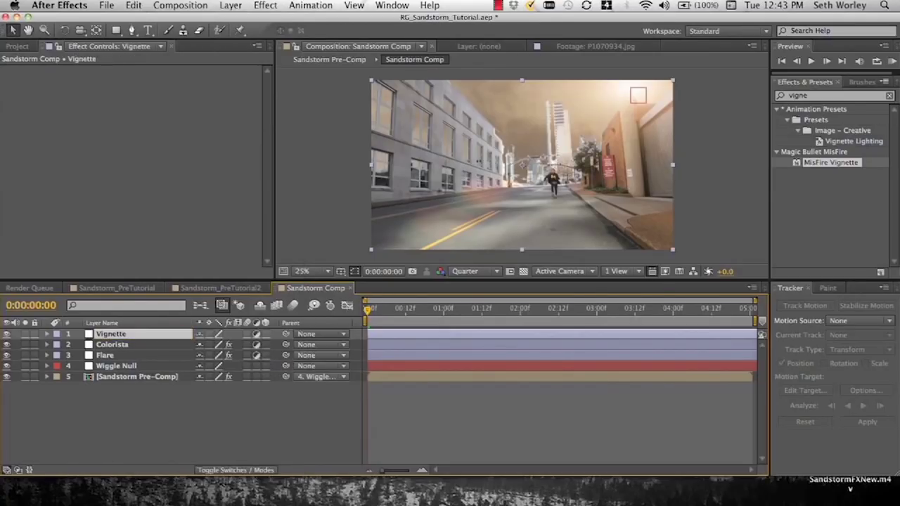
{"action": "left_click", "coordinate": [824, 168]}
{"action": "left_click_drag", "start_coordinate": [454, 304], "coordinate": [107, 335]}
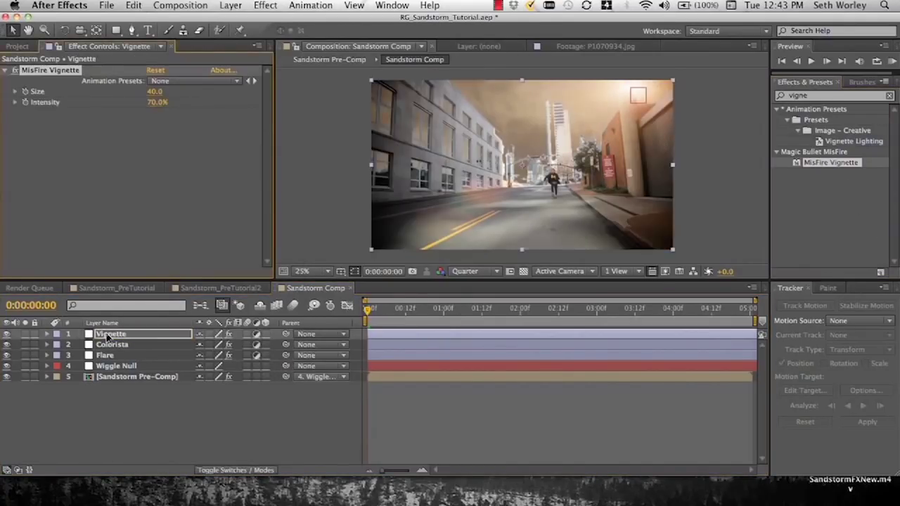
- Add another adjustment layer on top and name it Mojo
{"action": "left_click", "coordinate": [165, 427]}
{"action": "left_click", "coordinate": [230, 5]}
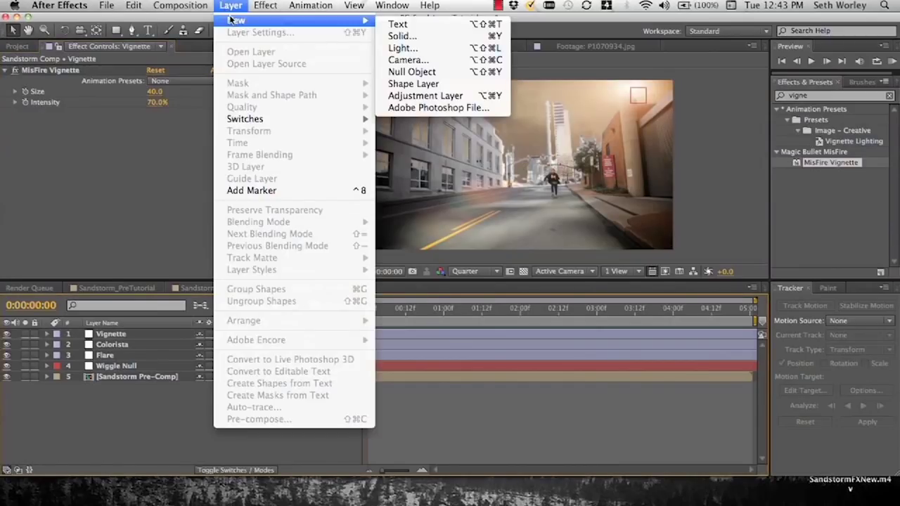
{"action": "mouse_move", "coordinate": [239, 20]}
{"action": "left_click", "coordinate": [443, 95]}
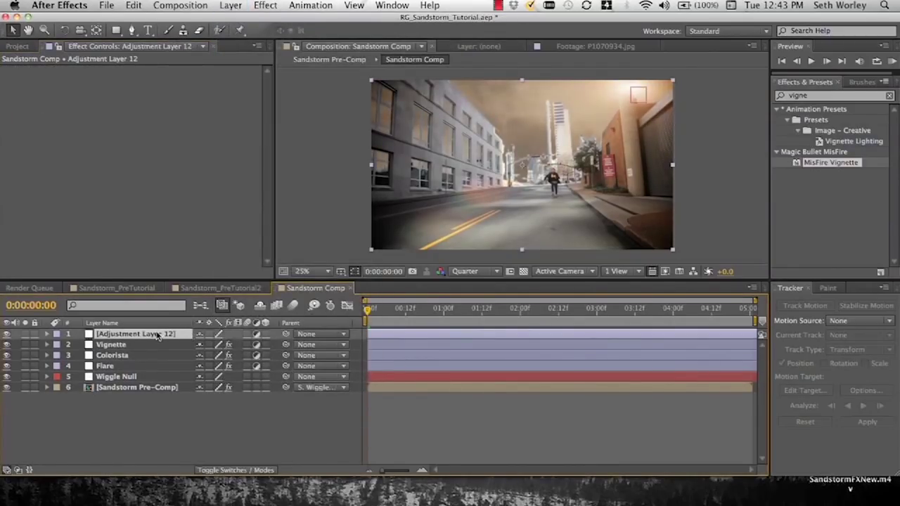
{"action": "right_click", "coordinate": [158, 336]}
{"action": "key", "text": "Escape"}
{"action": "key", "text": "Return"}
{"action": "type", "text": "Mojo"}
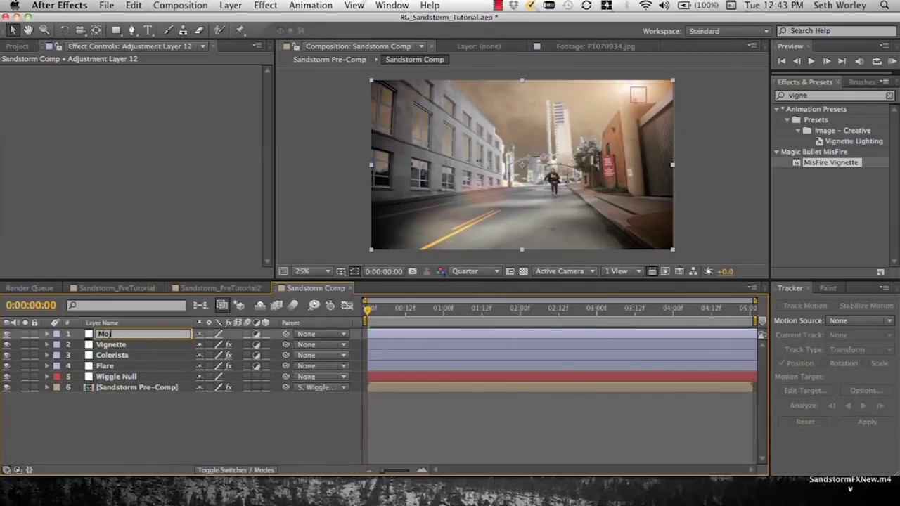
{"action": "key", "text": "Return"}
- Search the effects for 'mojo' and apply Mojo to the Mojo layer
{"action": "double_click", "coordinate": [819, 98]}
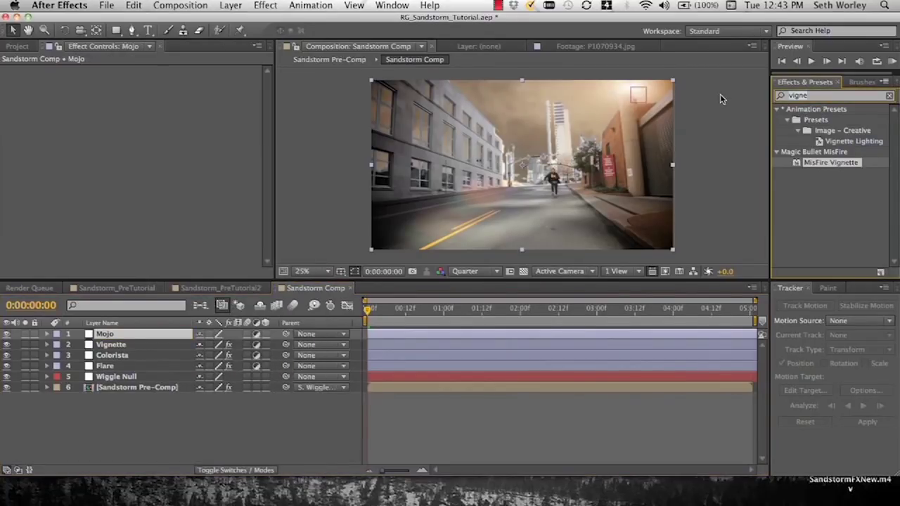
{"action": "type", "text": "mojo"}
{"action": "scroll", "coordinate": [823, 211], "scroll_direction": "down", "scroll_amount": 5}
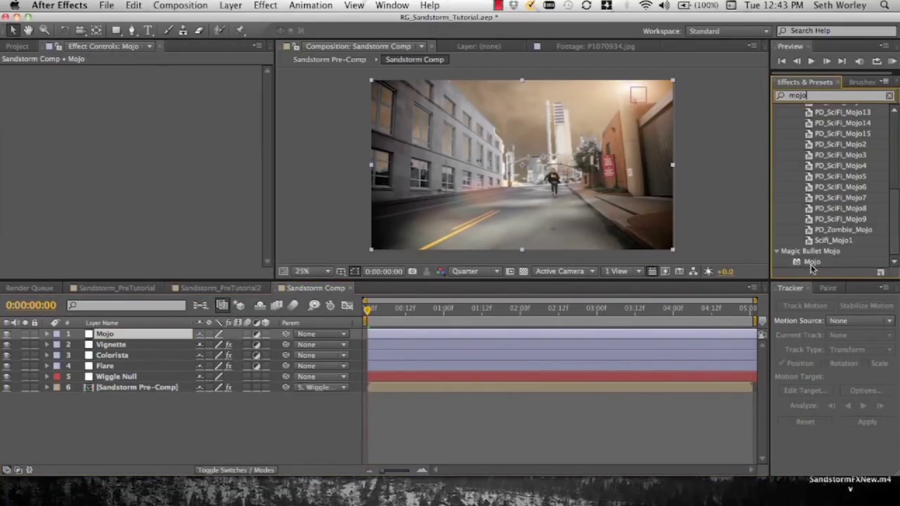
{"action": "left_click_drag", "start_coordinate": [812, 261], "coordinate": [109, 334]}
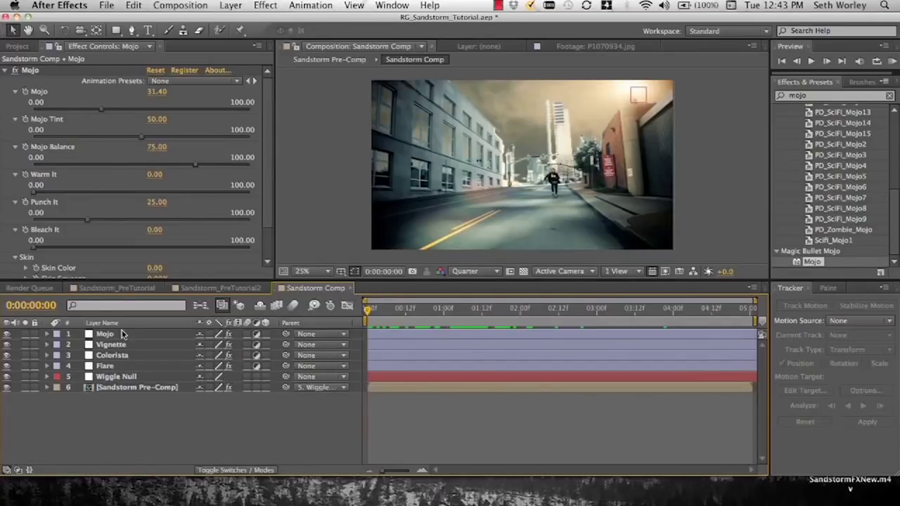
- Select all layers and pre-compose them as 'Sandstorm - Wiggle/Color Pre-Comp'
{"action": "left_click", "coordinate": [121, 336]}
{"action": "key", "text": "super+a"}
{"action": "key", "text": "super+shift+c"}
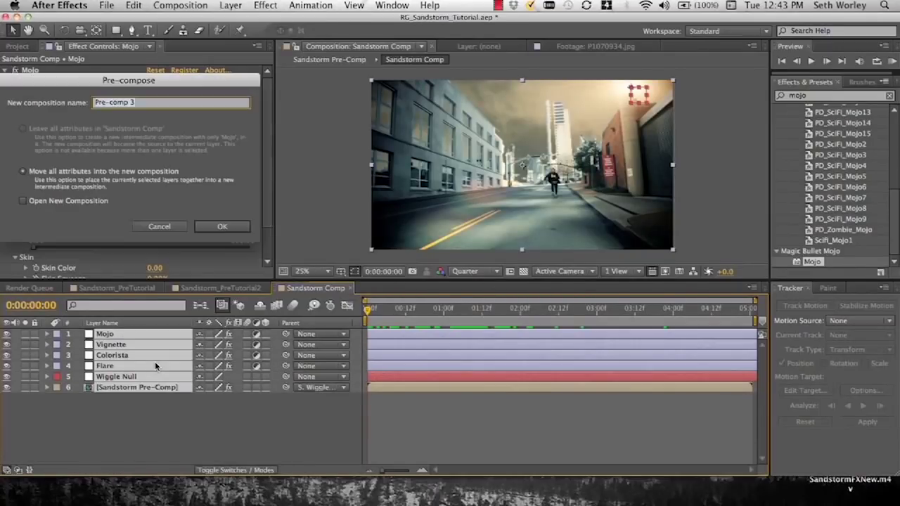
{"action": "type", "text": "Sandstormn"}
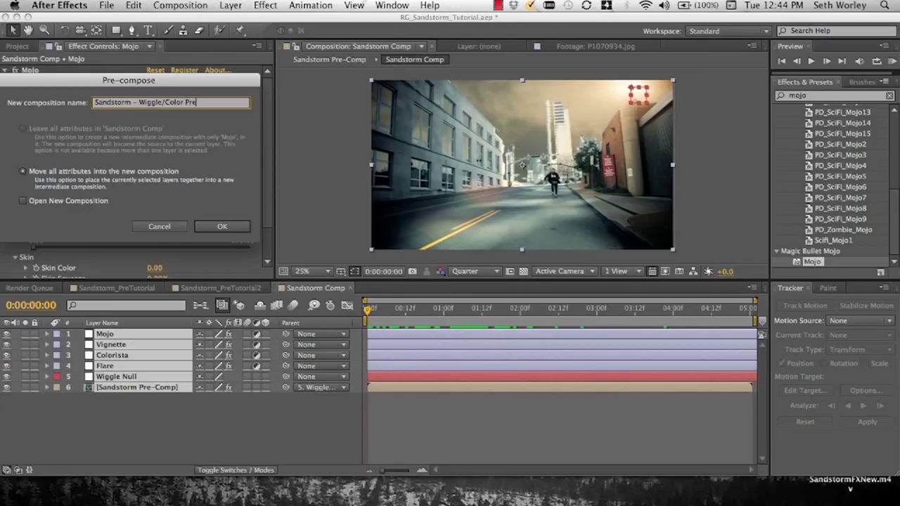
{"action": "key", "text": "Return"}
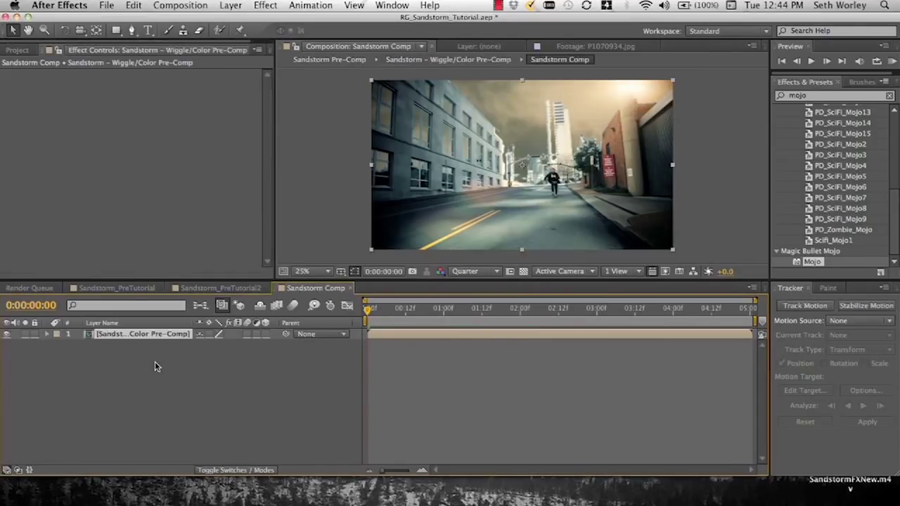
- Add a new adjustment layer and name it Letterbox
{"action": "left_click", "coordinate": [243, 5]}
{"action": "mouse_move", "coordinate": [239, 24]}
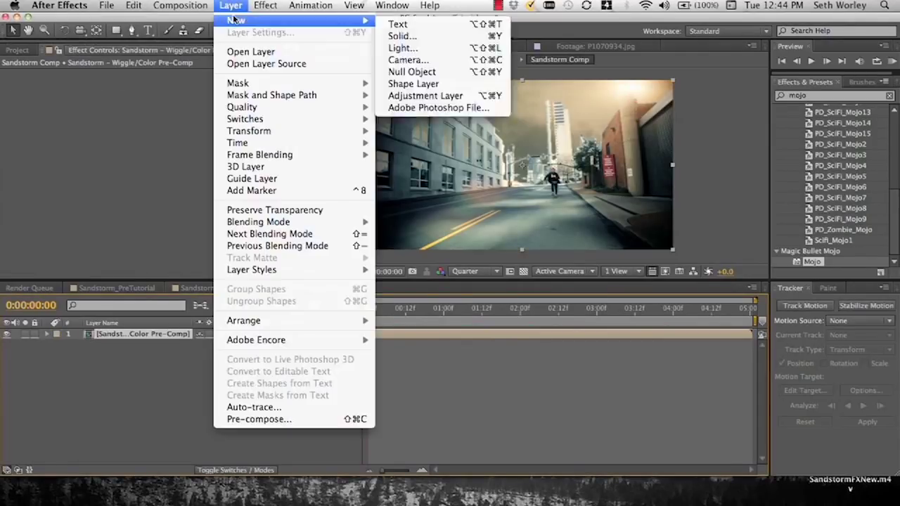
{"action": "left_click", "coordinate": [436, 95]}
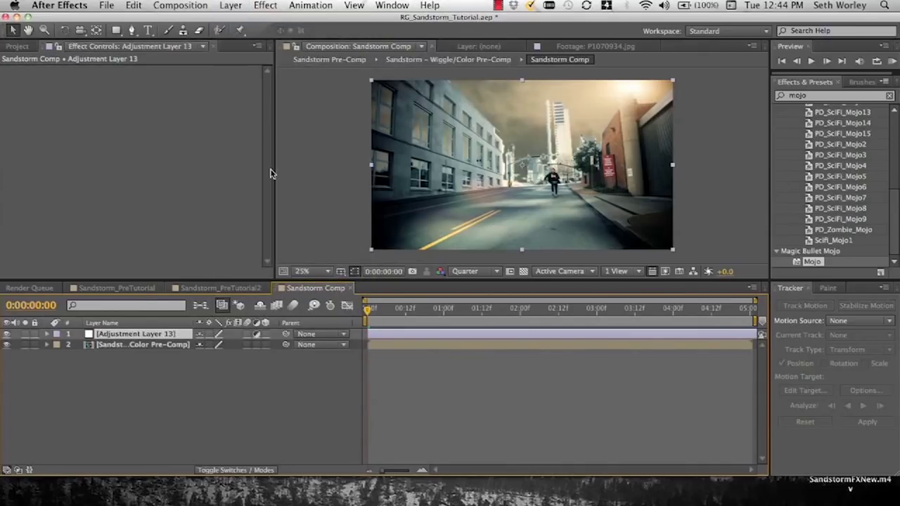
{"action": "right_click", "coordinate": [125, 334]}
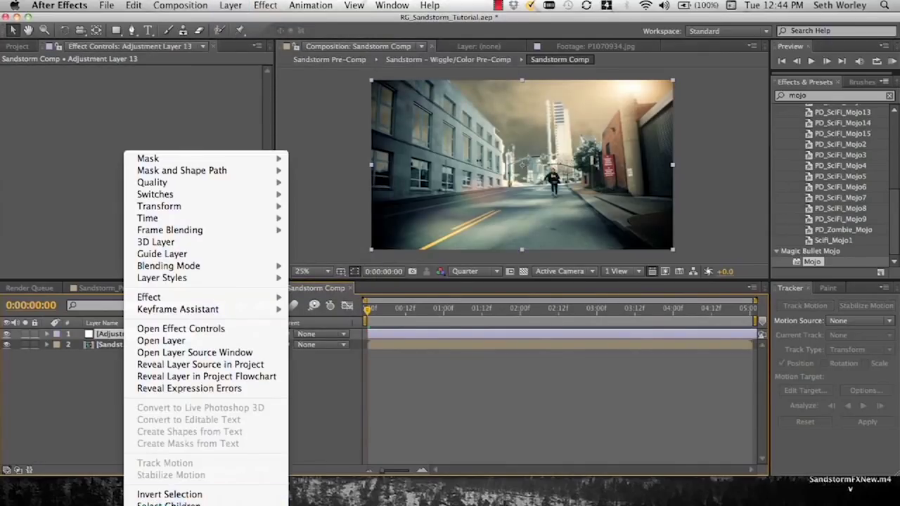
{"action": "left_click", "coordinate": [140, 503]}
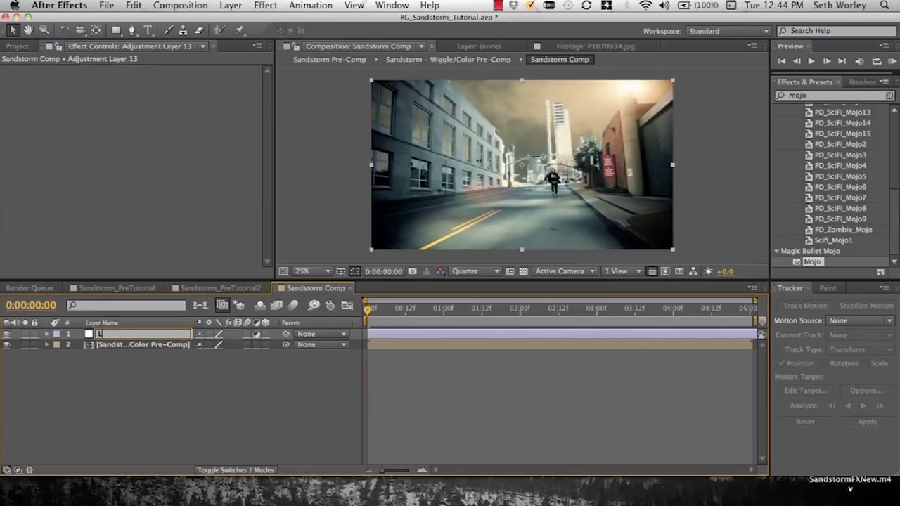
{"action": "type", "text": "Letterbox"}
{"action": "key", "text": "Return"}
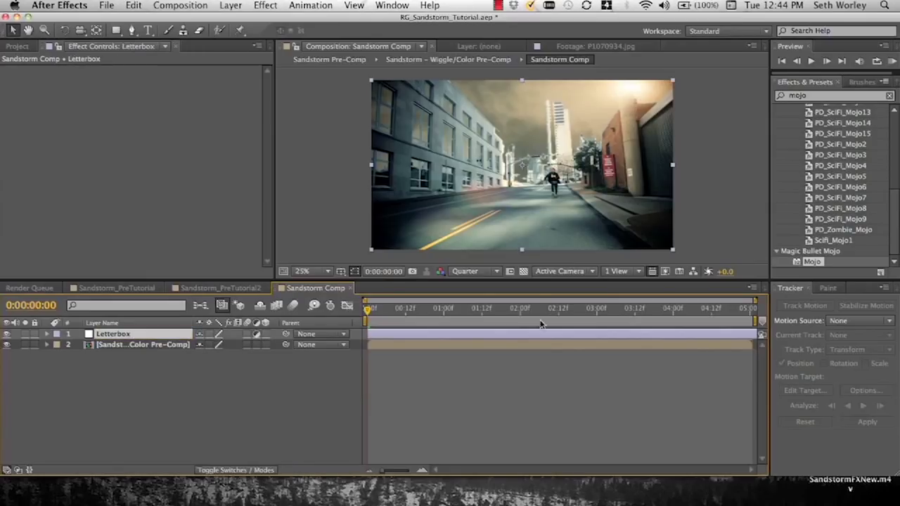
- Apply Letterboxer to the Letterbox layer with the 2.35:1 (Anamorphic) preset
{"action": "left_click", "coordinate": [837, 98]}
{"action": "type", "text": "lett"}
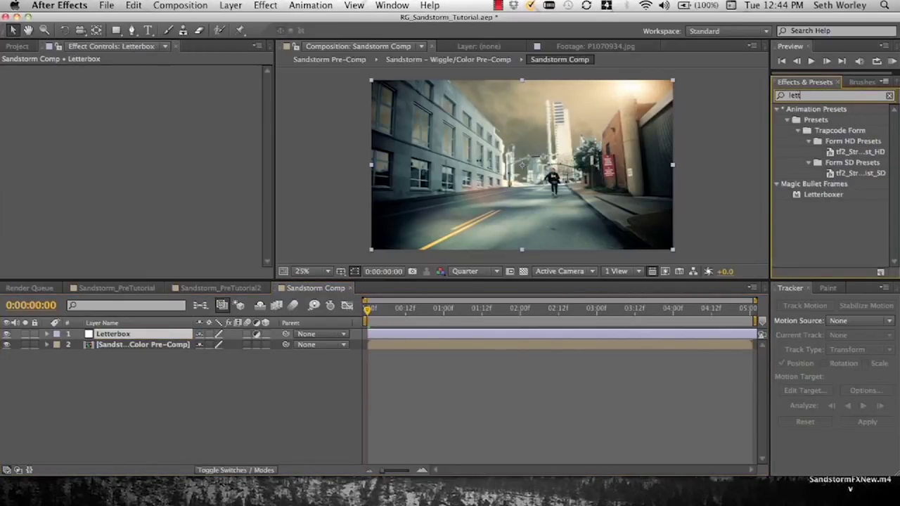
{"action": "left_click_drag", "start_coordinate": [823, 194], "coordinate": [113, 339]}
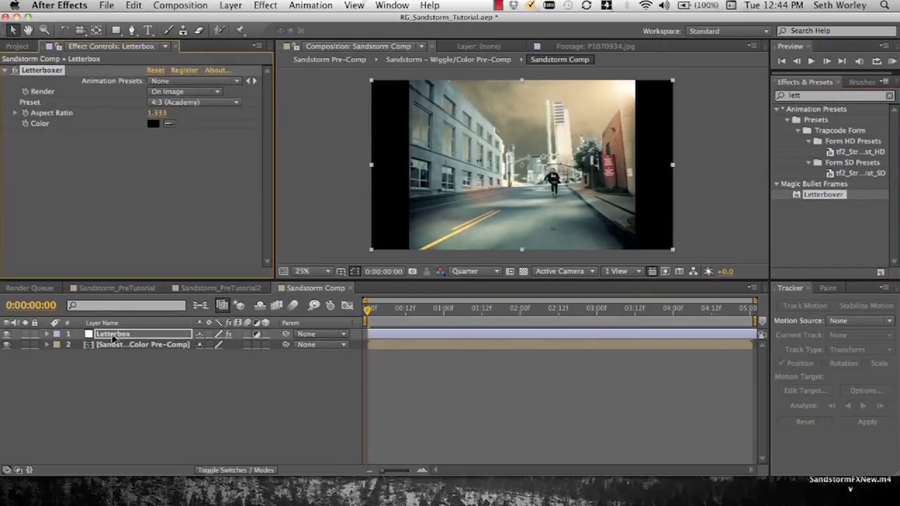
{"action": "left_click", "coordinate": [177, 102]}
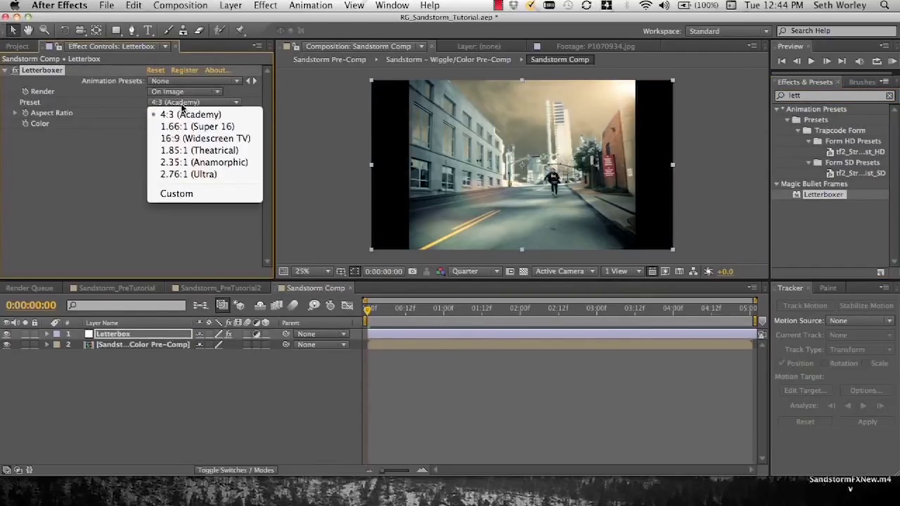
{"action": "left_click", "coordinate": [204, 162]}
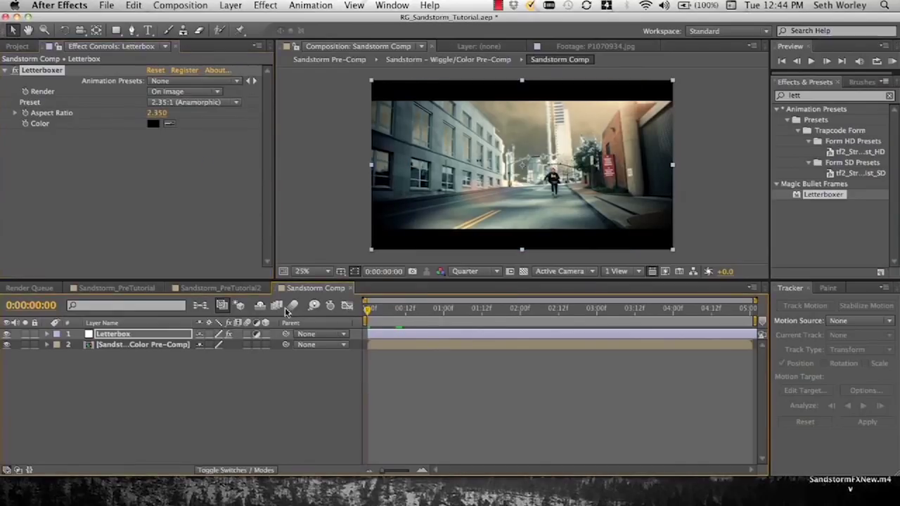
{"action": "left_click", "coordinate": [48, 345]}
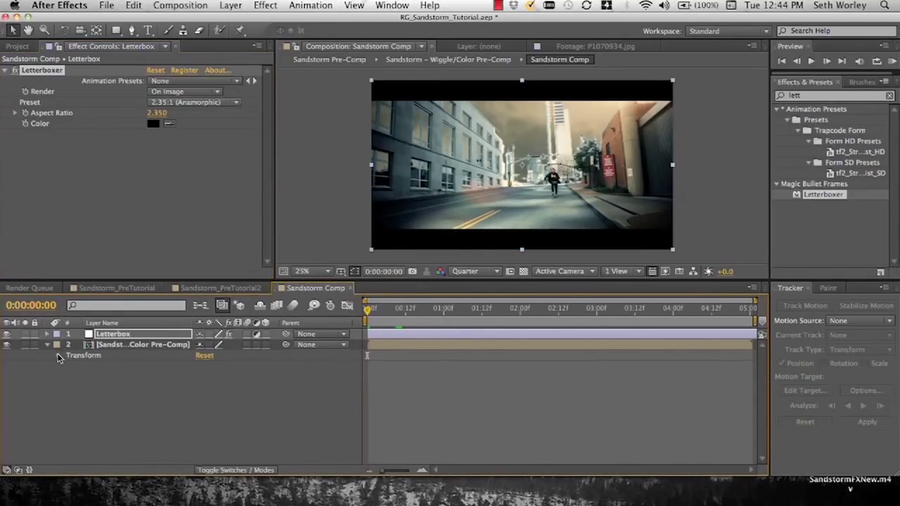
- Keyframe the pre-comp's Position Y from 481 at start to 581 at 0:00:03:00, then preview
{"action": "left_click", "coordinate": [58, 356]}
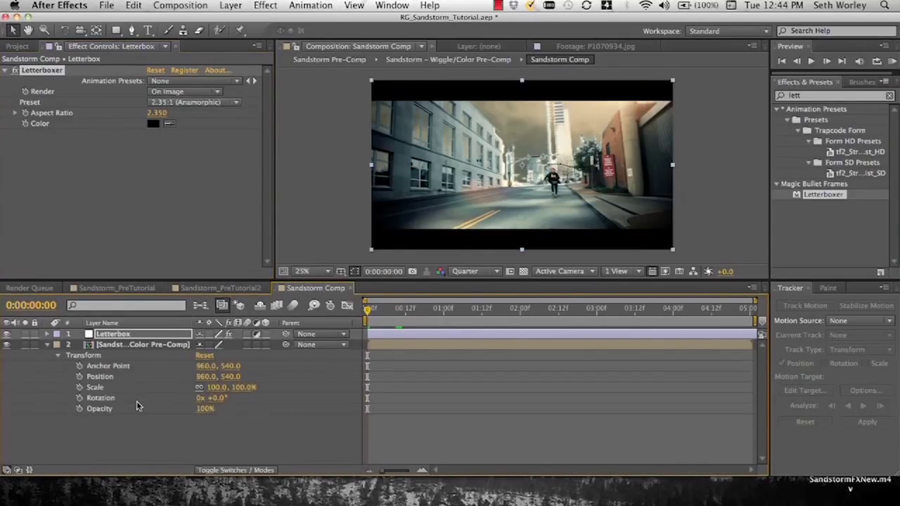
{"action": "left_click", "coordinate": [79, 376]}
{"action": "left_click_drag", "start_coordinate": [232, 380], "coordinate": [191, 380]}
{"action": "left_click_drag", "start_coordinate": [490, 310], "coordinate": [587, 312]}
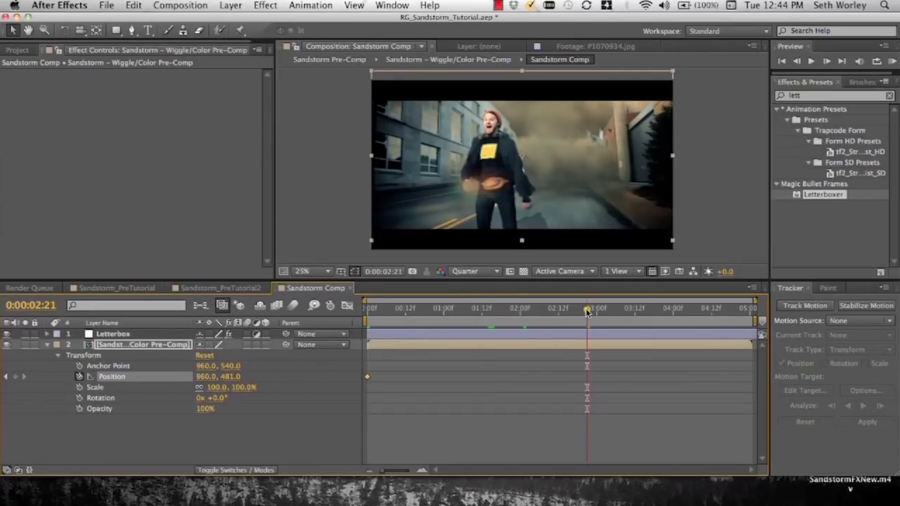
{"action": "left_click_drag", "start_coordinate": [587, 312], "coordinate": [596, 312]}
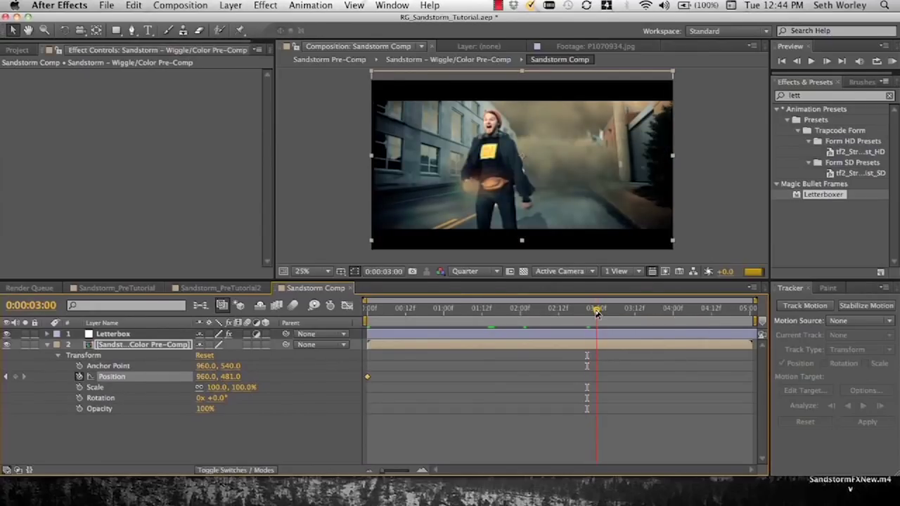
{"action": "left_click_drag", "start_coordinate": [231, 377], "coordinate": [286, 378]}
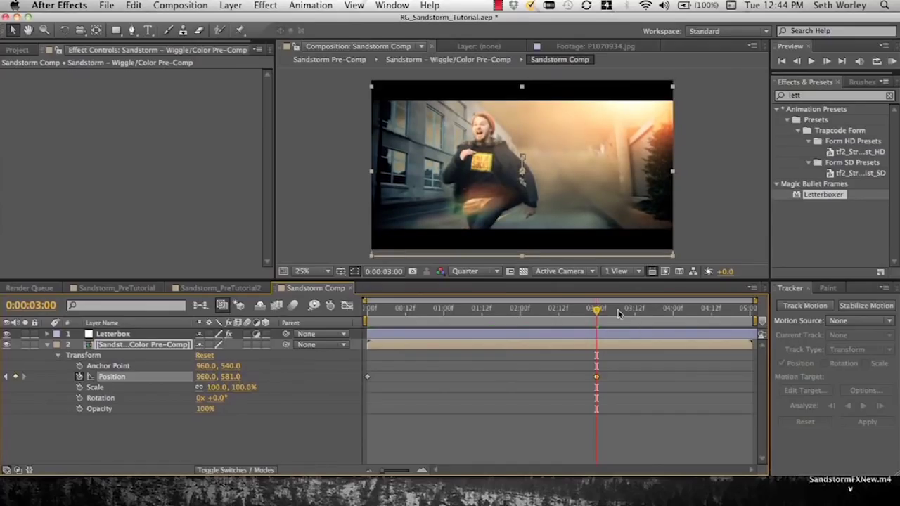
{"action": "key", "text": "space"}
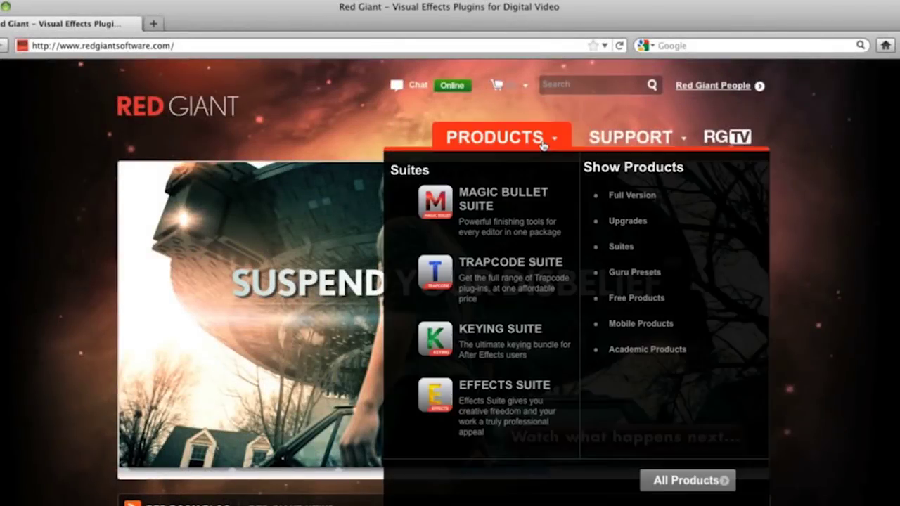
- Open the Trapcode Suite product page and its free trial form
{"action": "left_click", "coordinate": [507, 262]}
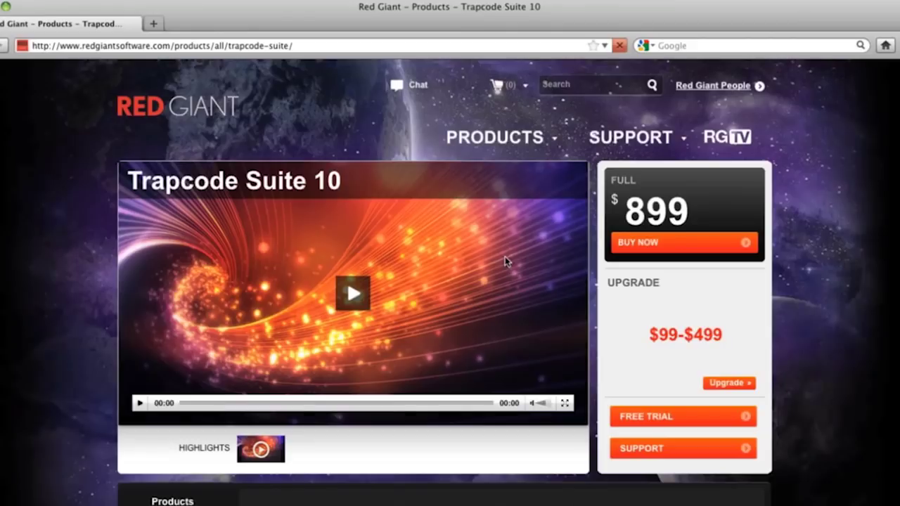
{"action": "left_click", "coordinate": [649, 426]}
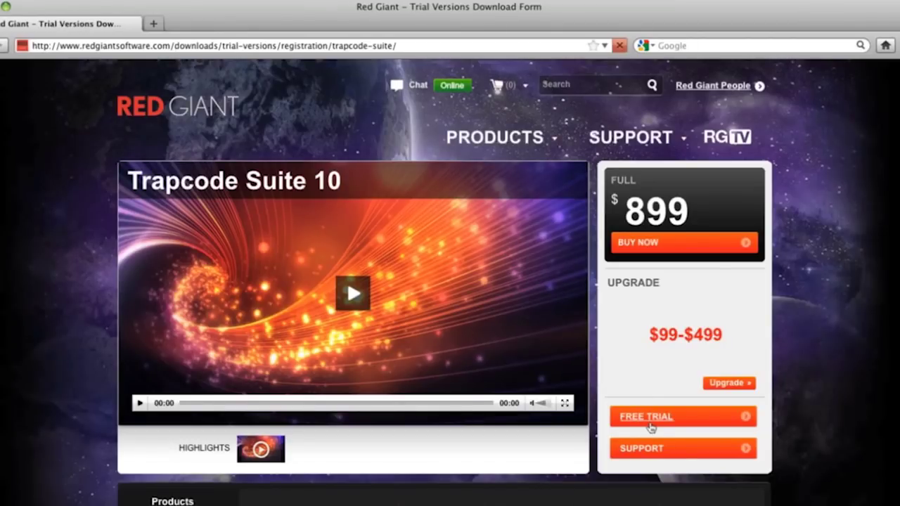